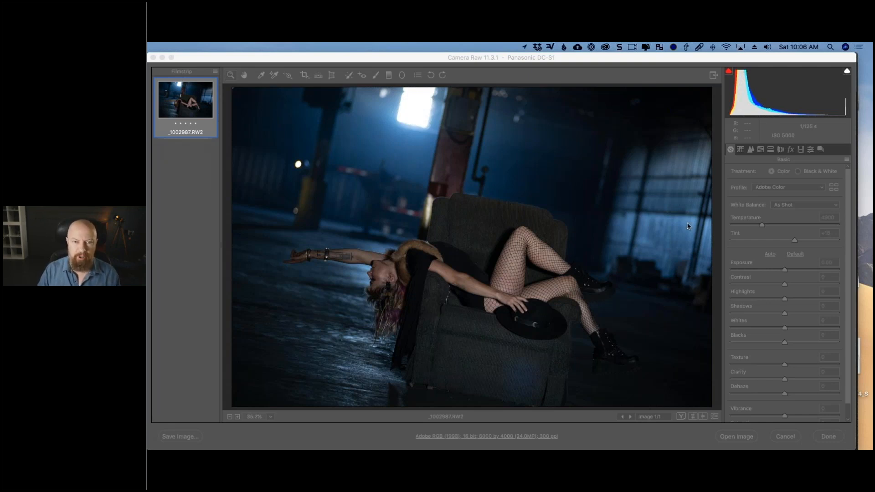
- Apply automatic tone adjustments to the raw photo's basic settings
{"action": "left_click", "coordinate": [764, 248]}
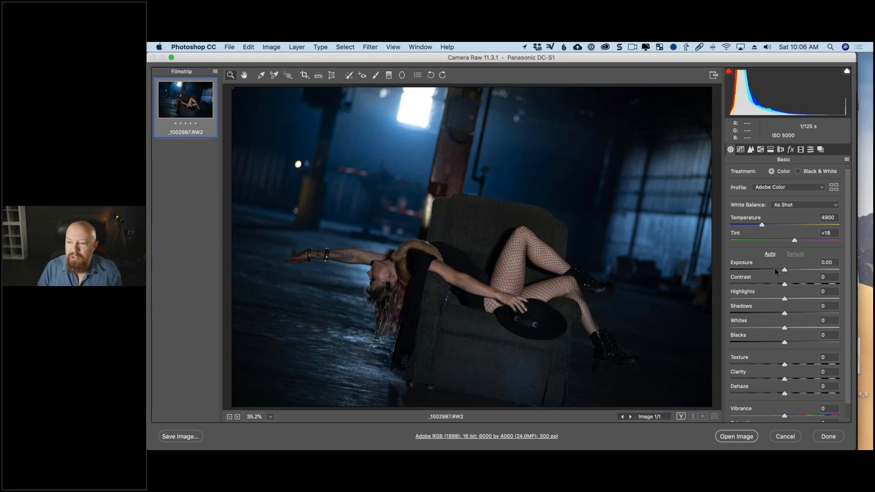
{"action": "left_click", "coordinate": [770, 254]}
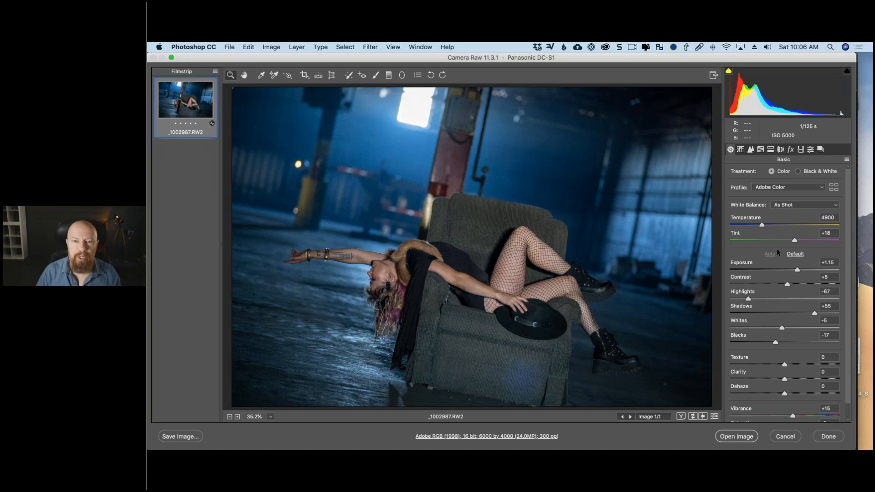
- Pause Dropbox file syncing
{"action": "left_click", "coordinate": [538, 46]}
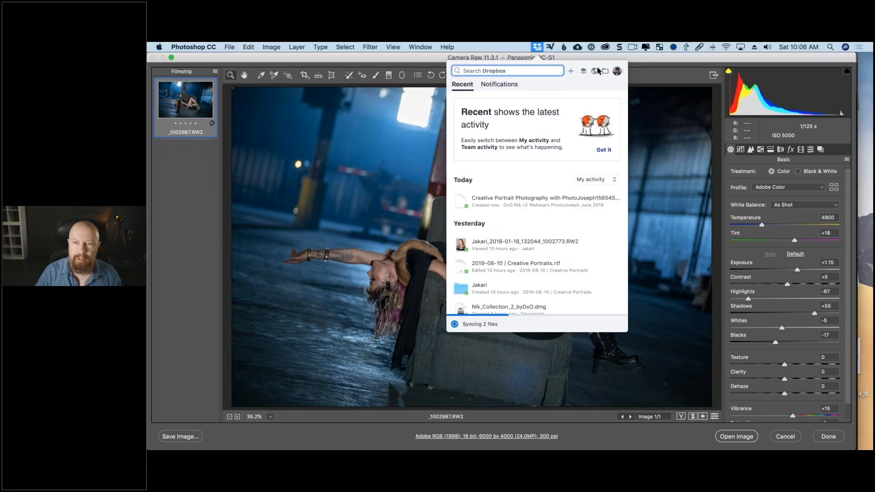
{"action": "left_click", "coordinate": [618, 71]}
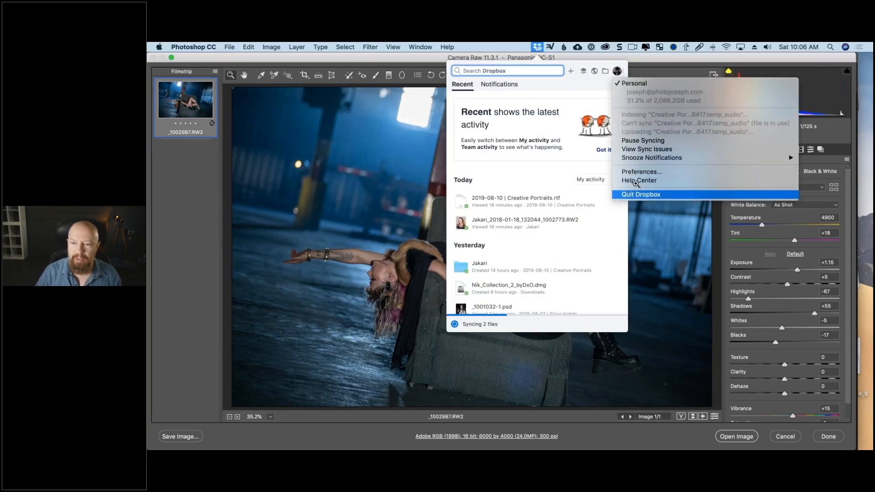
{"action": "left_click", "coordinate": [643, 140]}
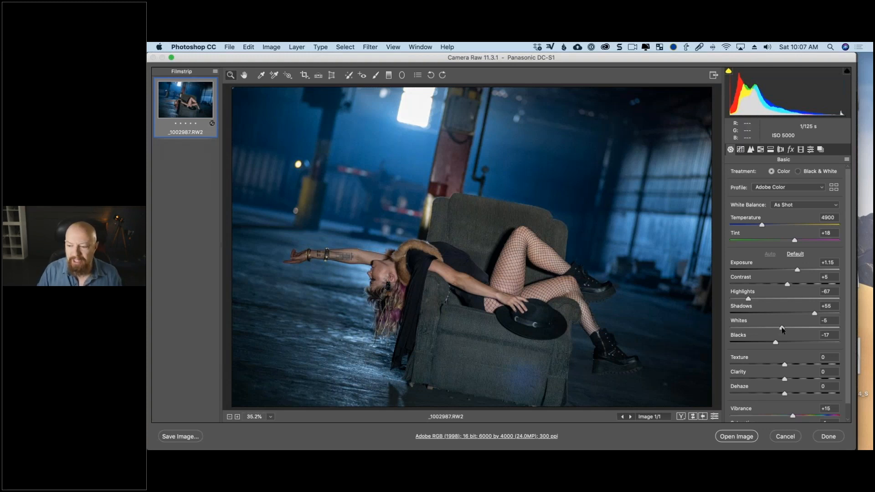
- Set Whites to +53 and Blacks to -32, and open the photo in Photoshop as a Smart Object
{"action": "left_click_drag", "start_coordinate": [781, 328], "coordinate": [814, 328]}
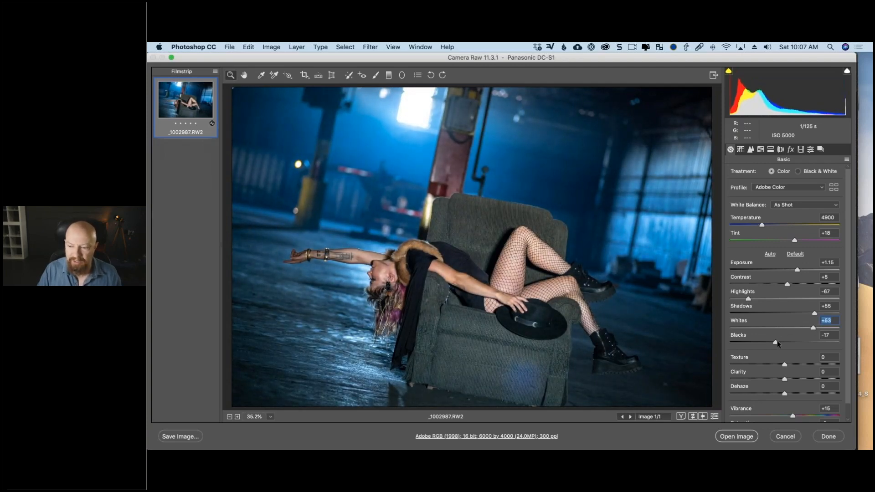
{"action": "left_click_drag", "start_coordinate": [767, 343], "coordinate": [767, 343]}
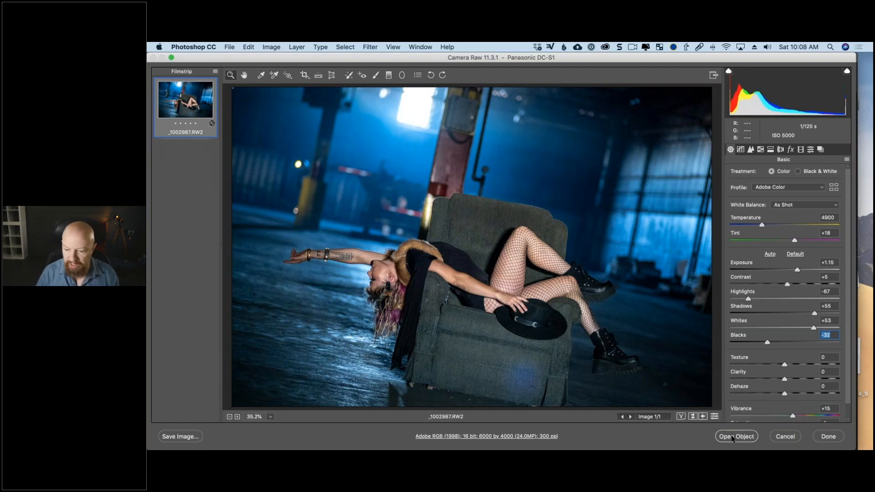
{"action": "key", "text": "shift"}
{"action": "left_click", "coordinate": [735, 437]}
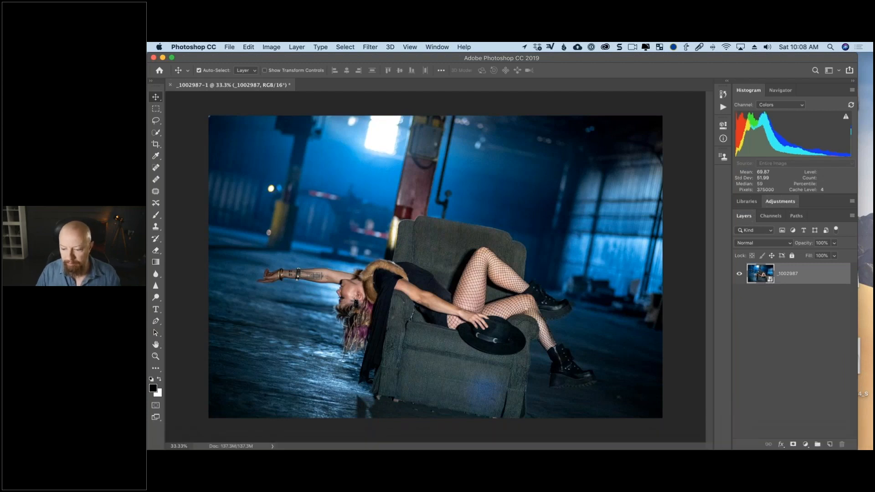
- Switch to System Preferences and enlarge the mouse cursor in the Accessibility display settings
{"action": "left_click", "coordinate": [714, 440]}
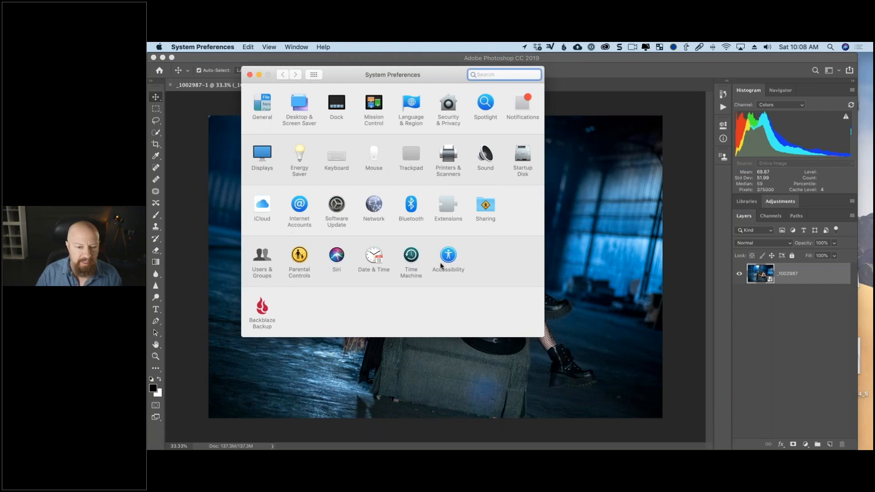
{"action": "left_click", "coordinate": [452, 257]}
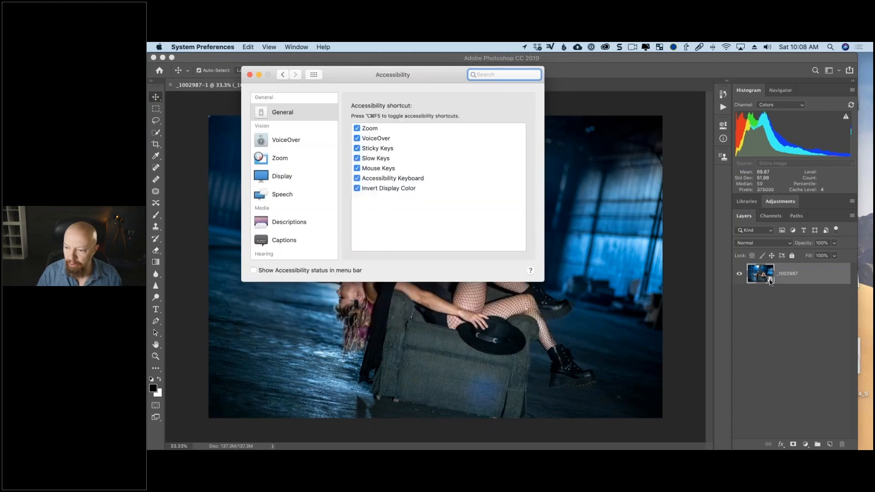
{"action": "left_click", "coordinate": [285, 161]}
{"action": "left_click", "coordinate": [297, 179]}
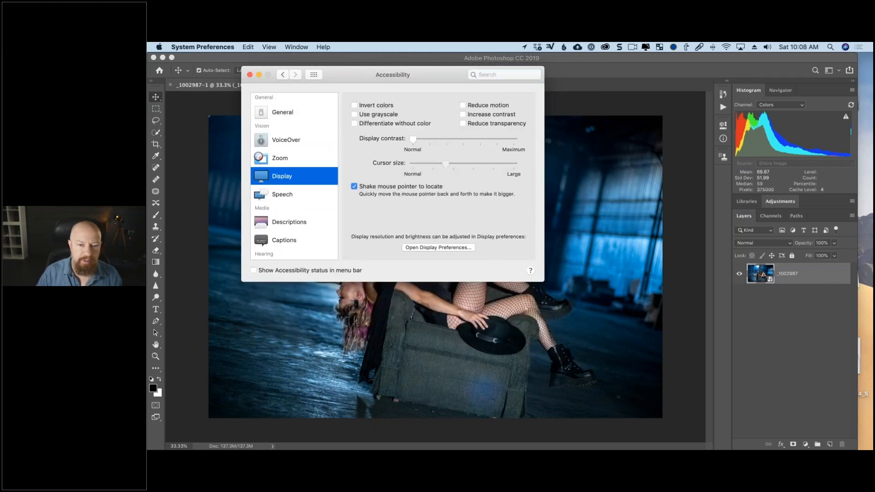
{"action": "left_click", "coordinate": [250, 74]}
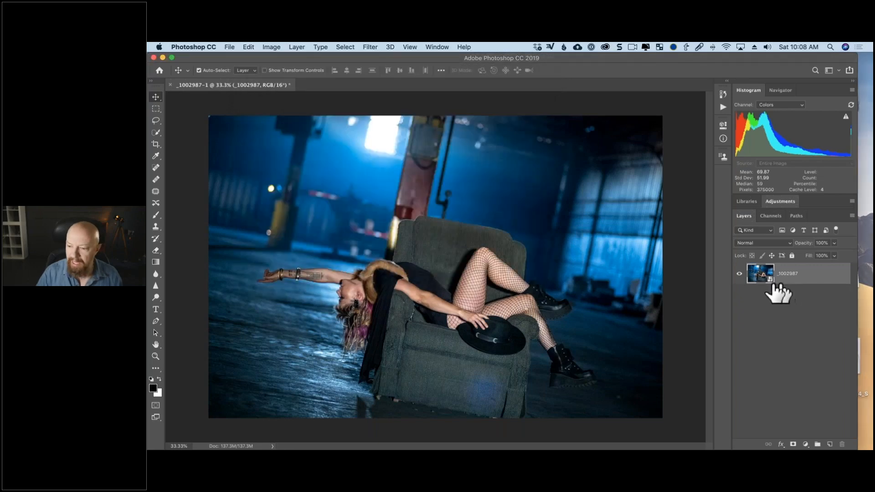
- Reopen the Smart Object's raw settings in Camera Raw to review them, and close them without making changes
{"action": "double_click", "coordinate": [782, 276]}
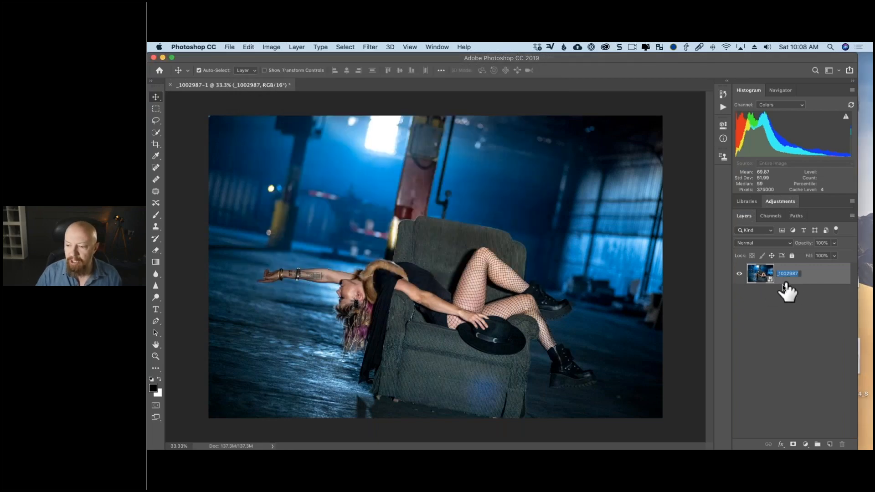
{"action": "double_click", "coordinate": [759, 275]}
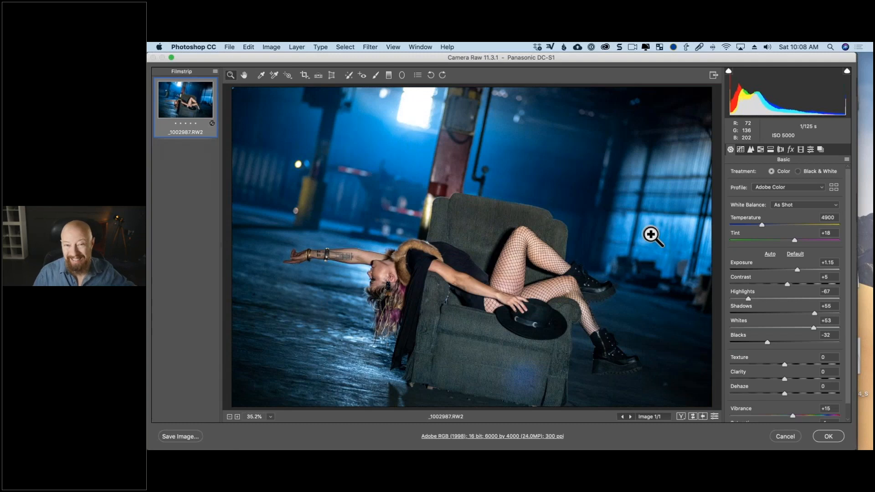
{"action": "left_click", "coordinate": [782, 433]}
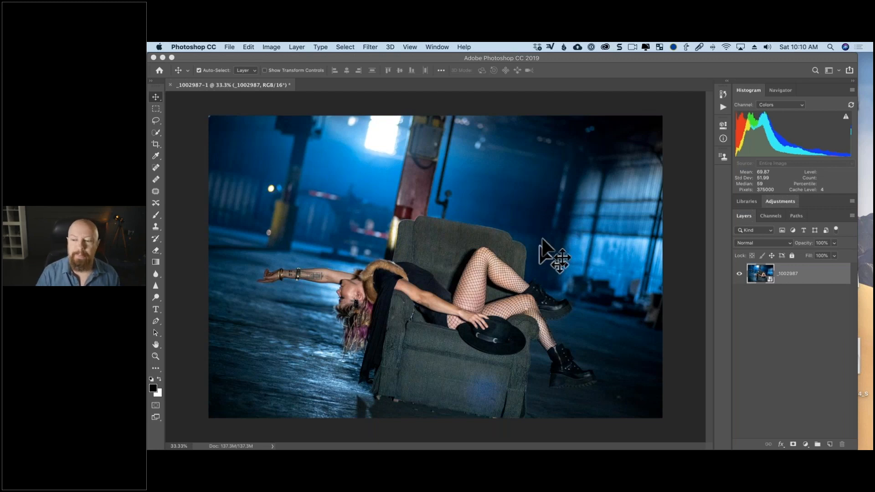
- Open the photo layer in the Nik Collection's Color Efex Pro 4 filter
{"action": "left_click", "coordinate": [371, 48]}
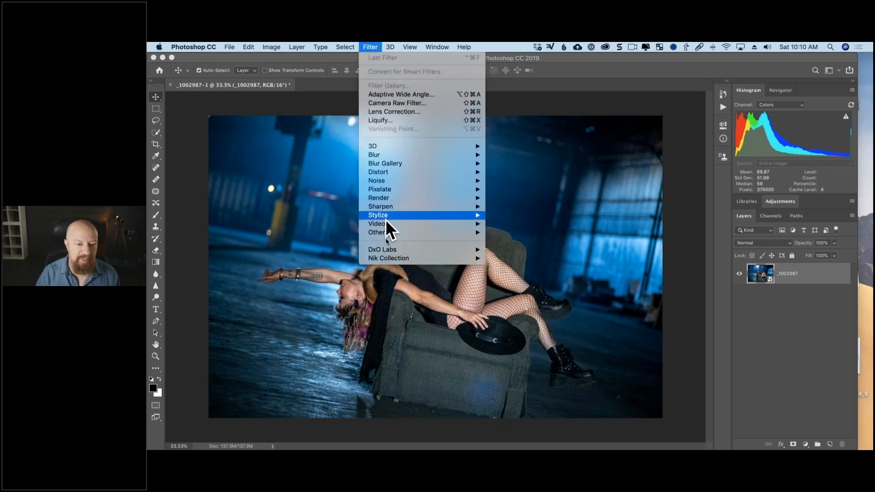
{"action": "mouse_move", "coordinate": [391, 259]}
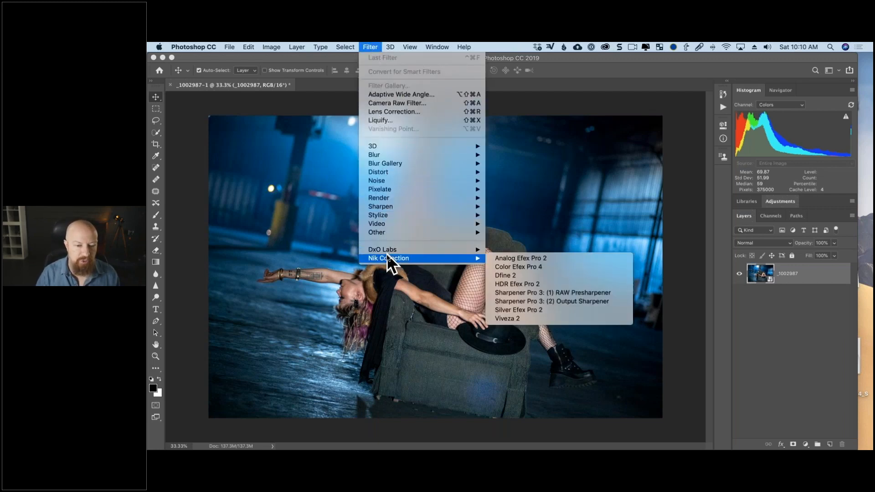
{"action": "left_click", "coordinate": [555, 266]}
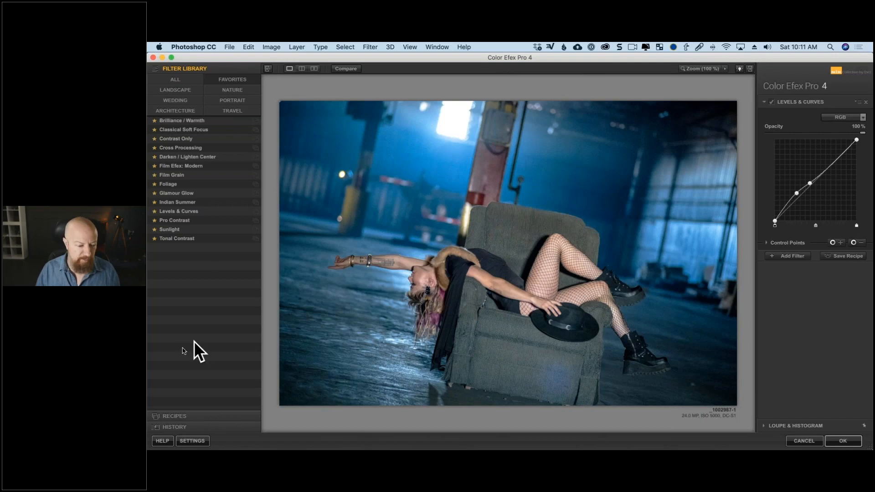
- Browse the full filter list and try the Polaroid Transfer, Sunlight and Glamour Glow filters on the photo
{"action": "left_click", "coordinate": [185, 81]}
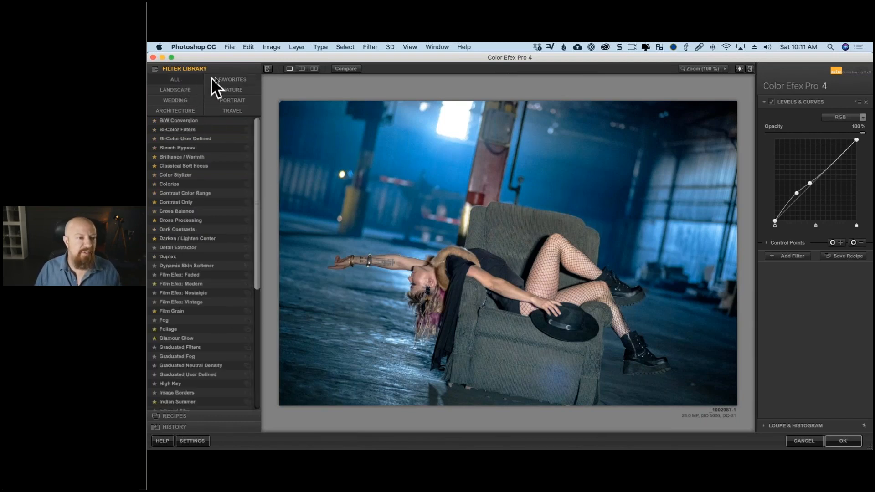
{"action": "left_click", "coordinate": [221, 79]}
{"action": "left_click", "coordinate": [191, 79]}
{"action": "scroll", "coordinate": [215, 253], "scroll_direction": "down", "scroll_amount": 5}
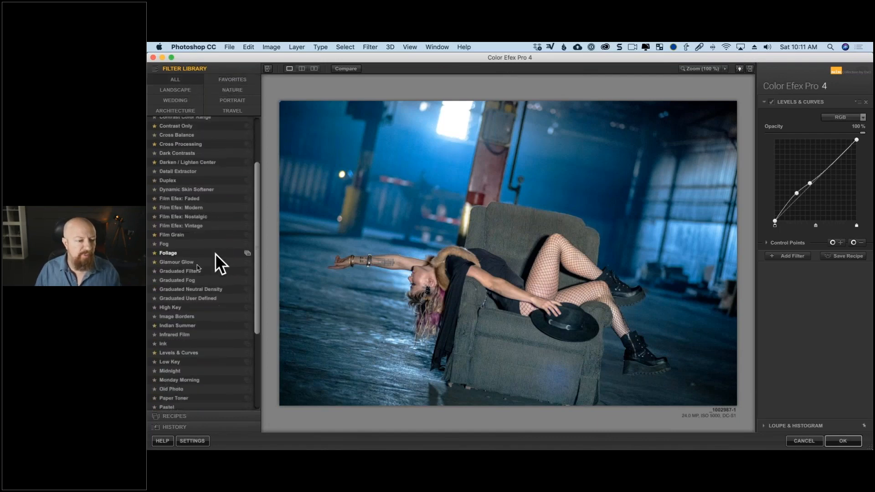
{"action": "left_click", "coordinate": [197, 264]}
{"action": "scroll", "coordinate": [196, 283], "scroll_direction": "down", "scroll_amount": 2}
{"action": "left_click", "coordinate": [194, 302]}
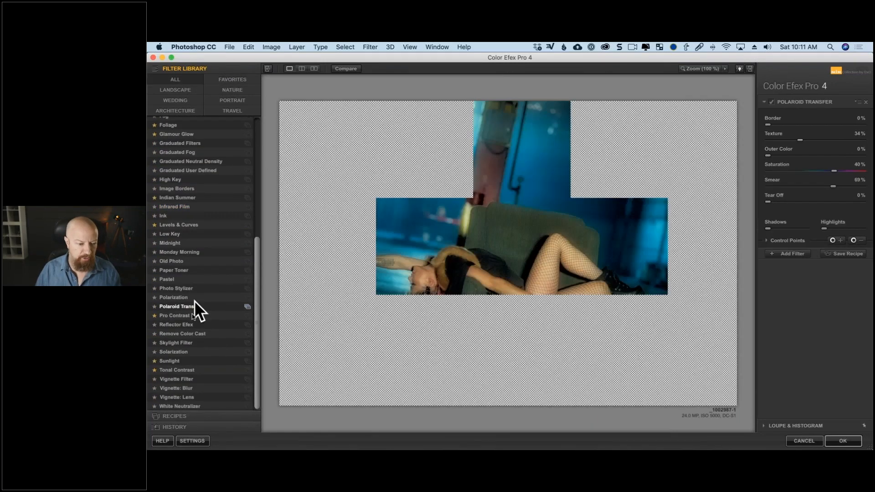
{"action": "left_click", "coordinate": [182, 361]}
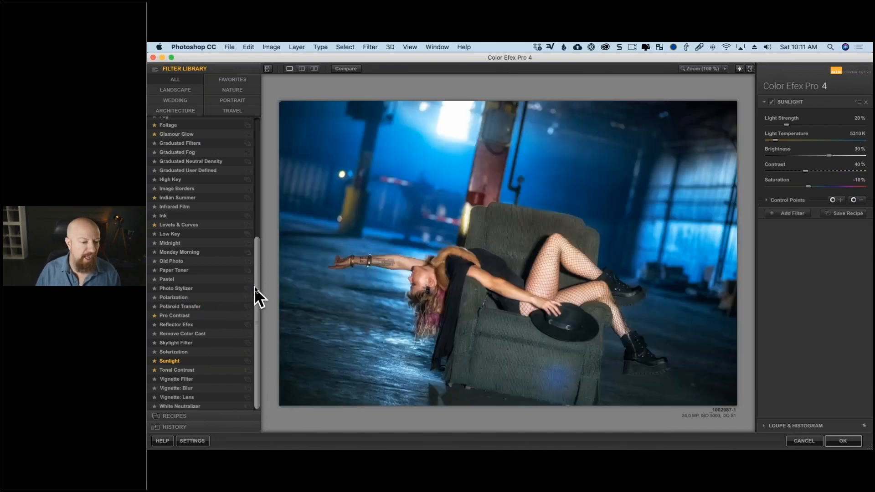
{"action": "scroll", "coordinate": [255, 286], "scroll_direction": "up", "scroll_amount": 5}
{"action": "left_click", "coordinate": [182, 240]}
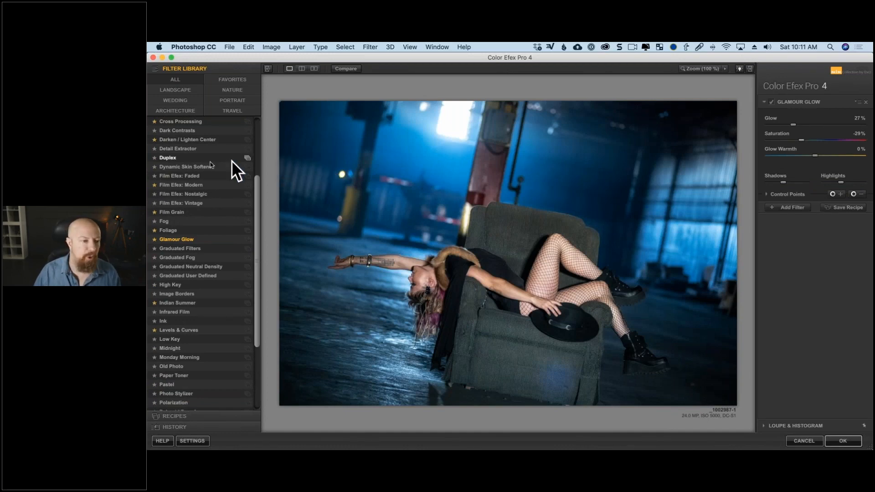
- Apply the Duplex filter and stack a Film Efex: Nostalgic filter on top of it
{"action": "left_click", "coordinate": [193, 158]}
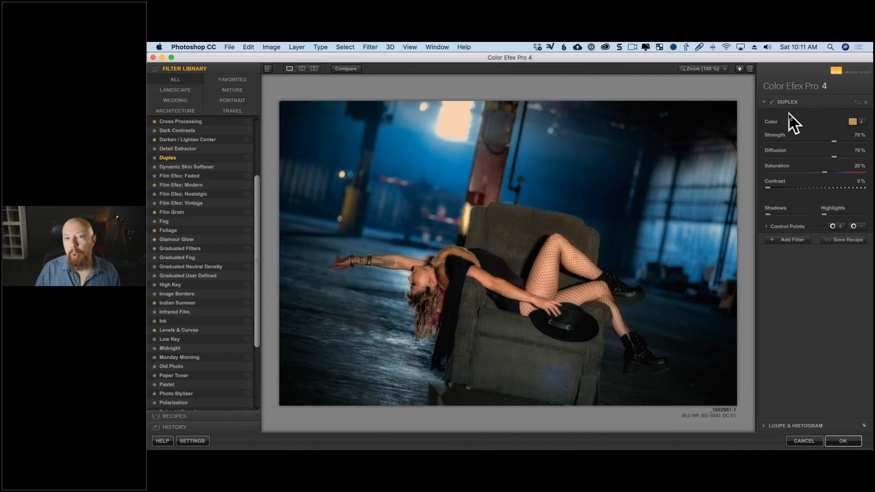
{"action": "left_click", "coordinate": [789, 240]}
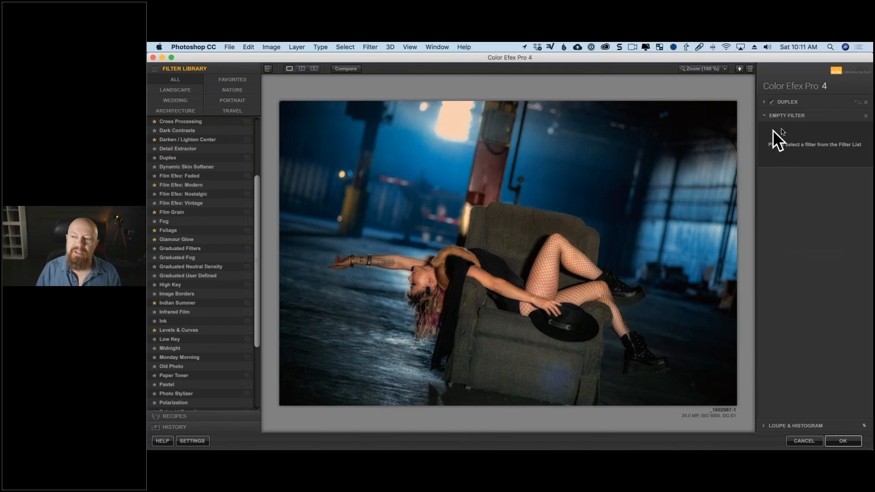
{"action": "left_click", "coordinate": [204, 191]}
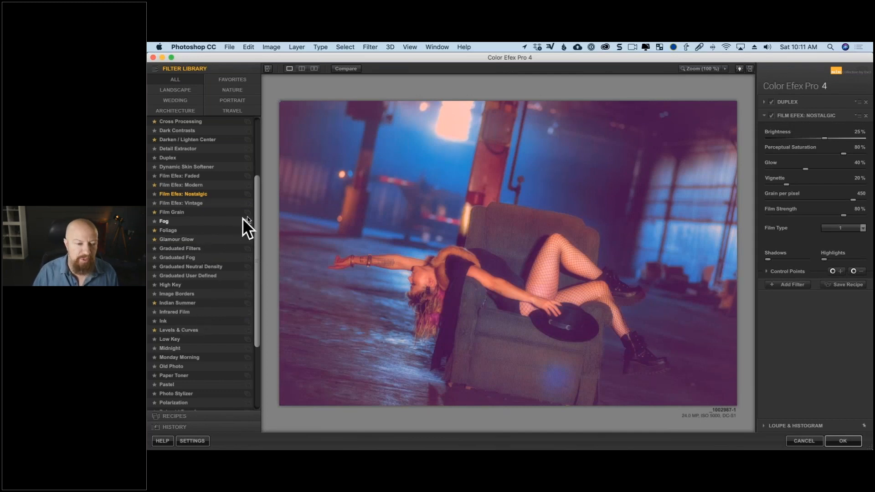
- Look through the filter library's categories, including Landscape, Wedding, Architecture, Favorites, Nature and Portrait, and return to the complete list
{"action": "left_click_drag", "start_coordinate": [256, 212], "coordinate": [251, 167]}
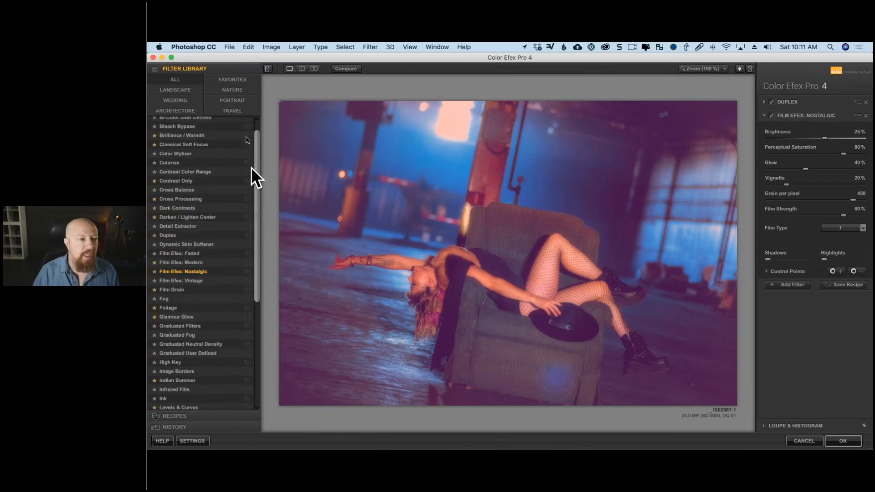
{"action": "left_click", "coordinate": [200, 89]}
{"action": "left_click", "coordinate": [190, 101]}
{"action": "left_click", "coordinate": [187, 108]}
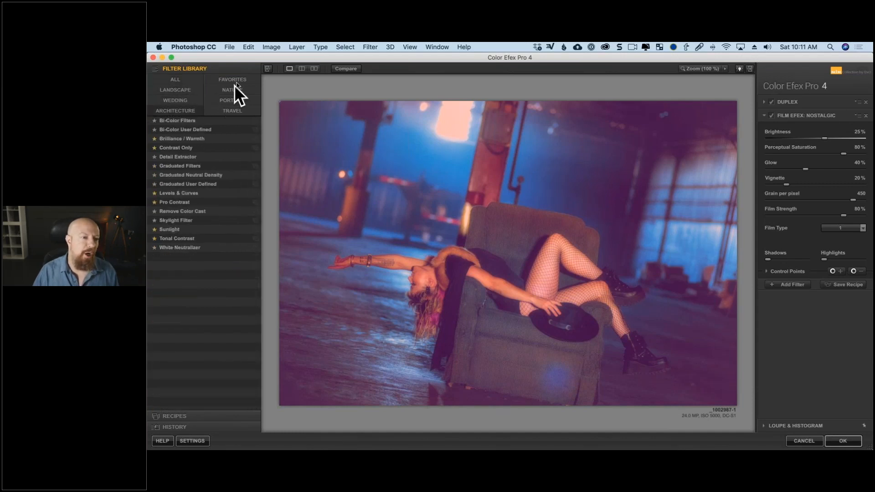
{"action": "left_click", "coordinate": [237, 81]}
{"action": "left_click", "coordinate": [237, 92]}
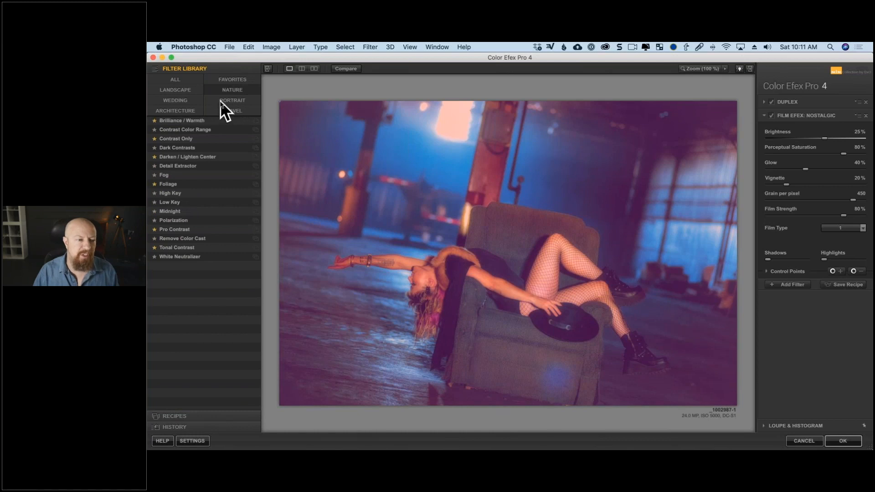
{"action": "left_click", "coordinate": [220, 100]}
{"action": "left_click", "coordinate": [193, 111]}
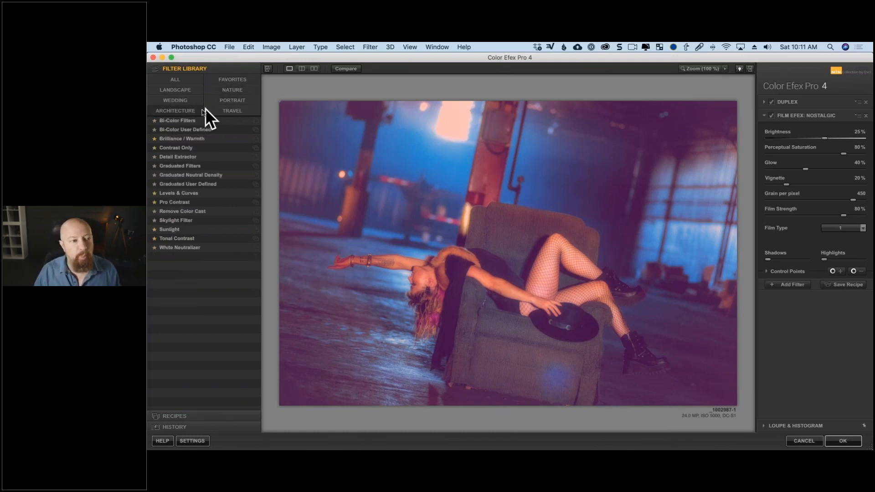
{"action": "left_click", "coordinate": [200, 101]}
{"action": "left_click", "coordinate": [225, 80]}
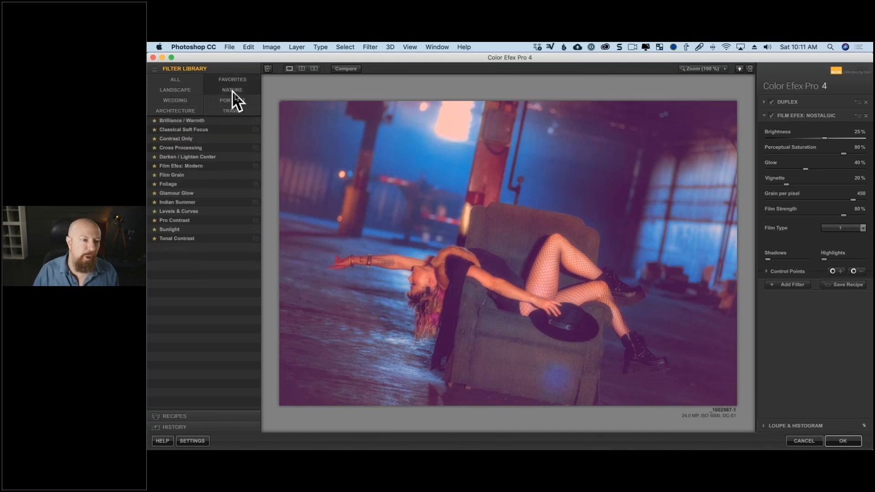
{"action": "left_click", "coordinate": [239, 99]}
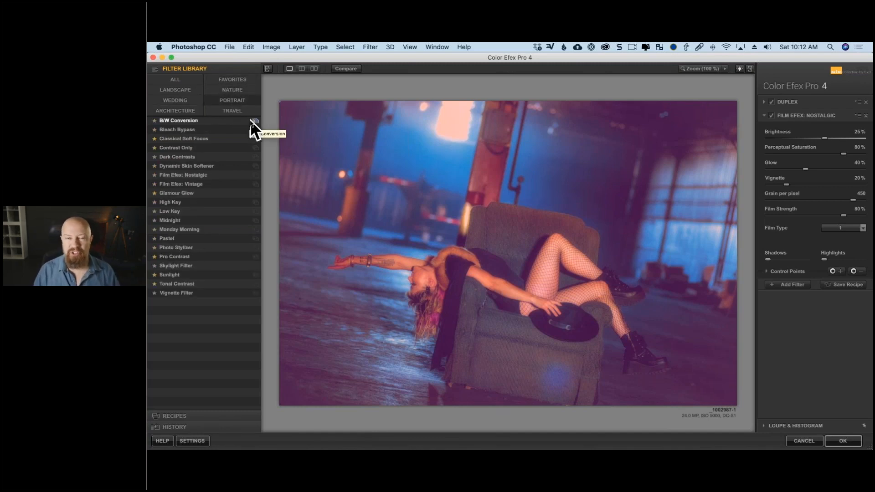
{"action": "left_click", "coordinate": [185, 80]}
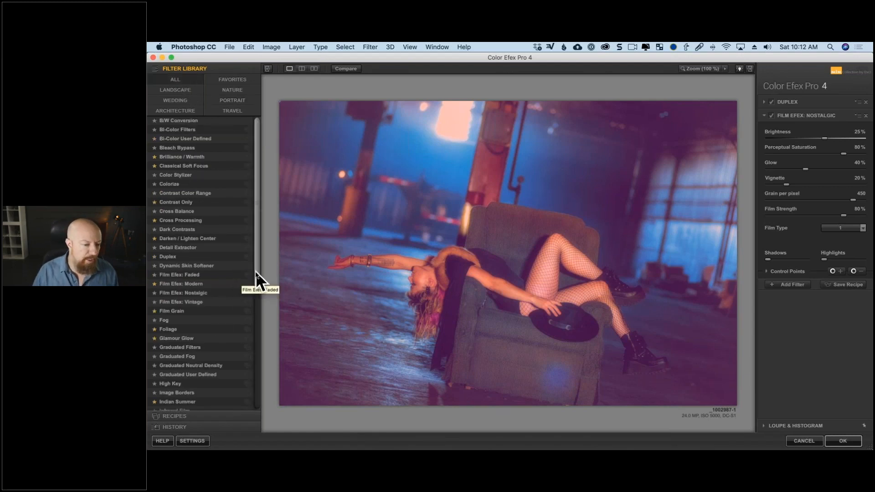
- Browse the En Vogue recipe collection and try the Blue Monday and Clarity Bump recipes on the photo
{"action": "left_click", "coordinate": [168, 416]}
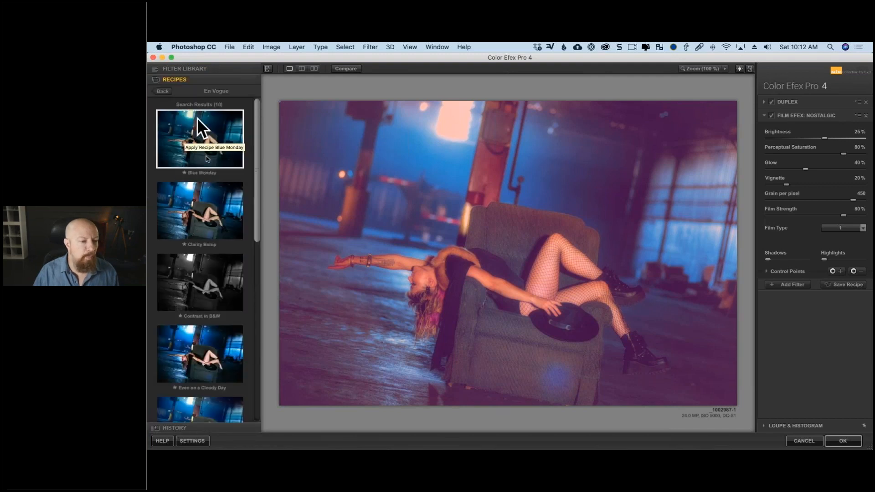
{"action": "left_click", "coordinate": [164, 91]}
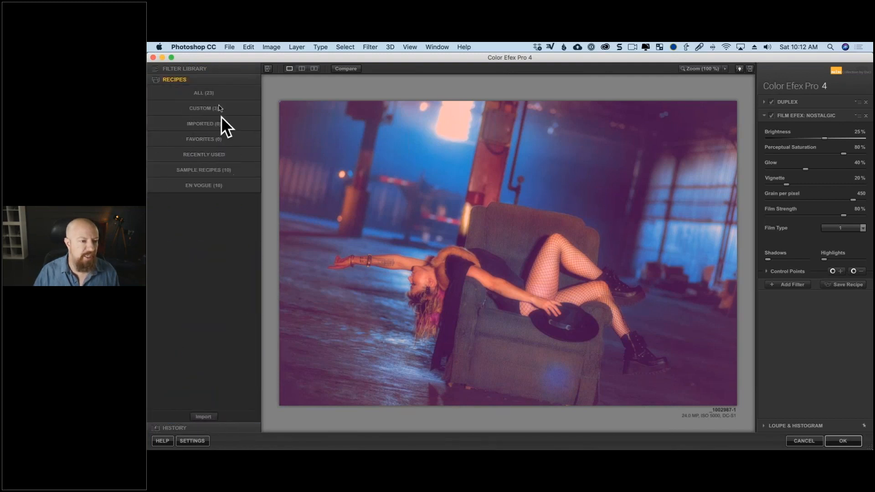
{"action": "left_click", "coordinate": [217, 180]}
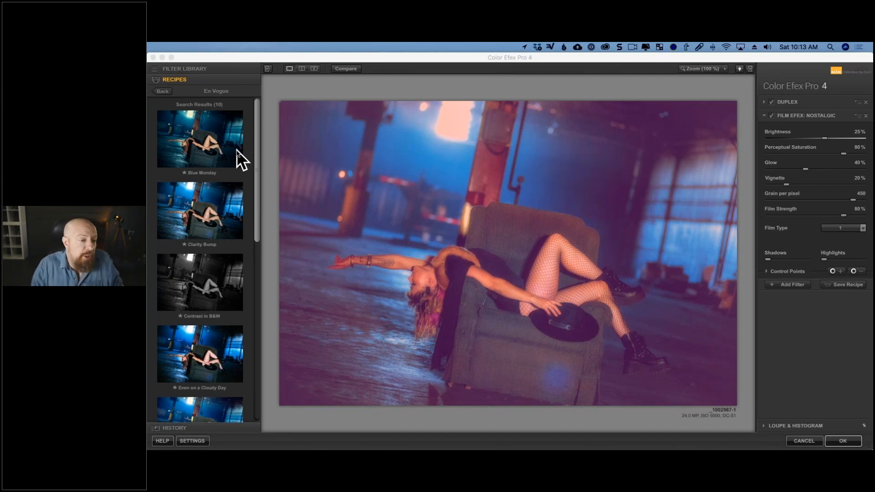
{"action": "left_click", "coordinate": [201, 143]}
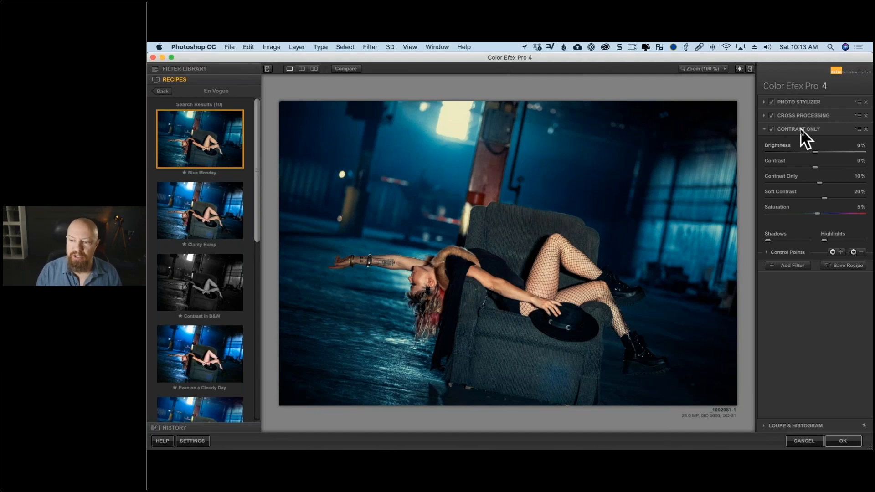
{"action": "left_click", "coordinate": [206, 215]}
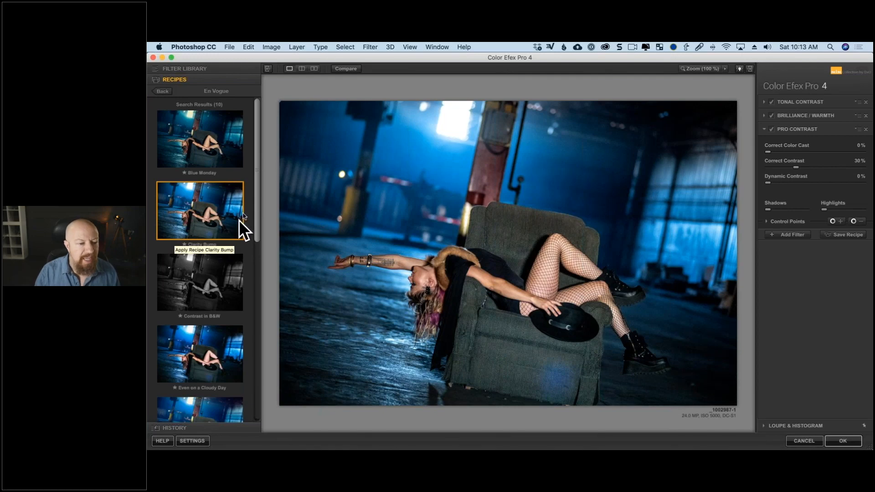
- Try the HDR Like, Lavander and Even on a Cloudy Day recipes from the En Vogue collection on the photo
{"action": "mouse_move", "coordinate": [255, 202]}
{"action": "left_mouse_down"}
{"action": "mouse_move", "coordinate": [250, 316]}
{"action": "mouse_move", "coordinate": [250, 213]}
{"action": "left_mouse_up"}
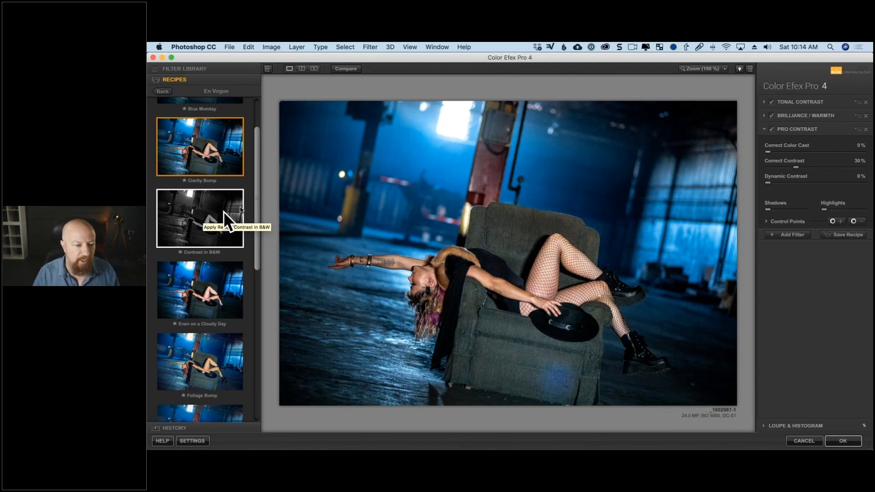
{"action": "left_click_drag", "start_coordinate": [255, 195], "coordinate": [253, 223]}
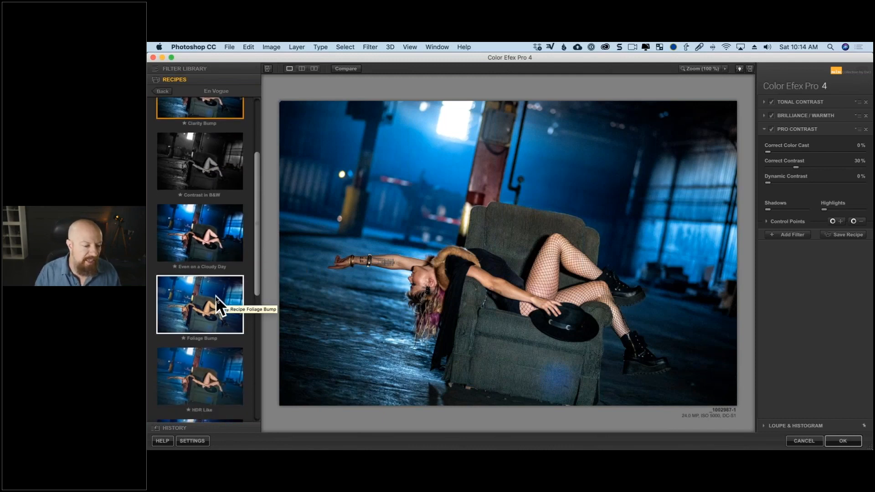
{"action": "scroll", "coordinate": [215, 295], "scroll_direction": "down", "scroll_amount": 10}
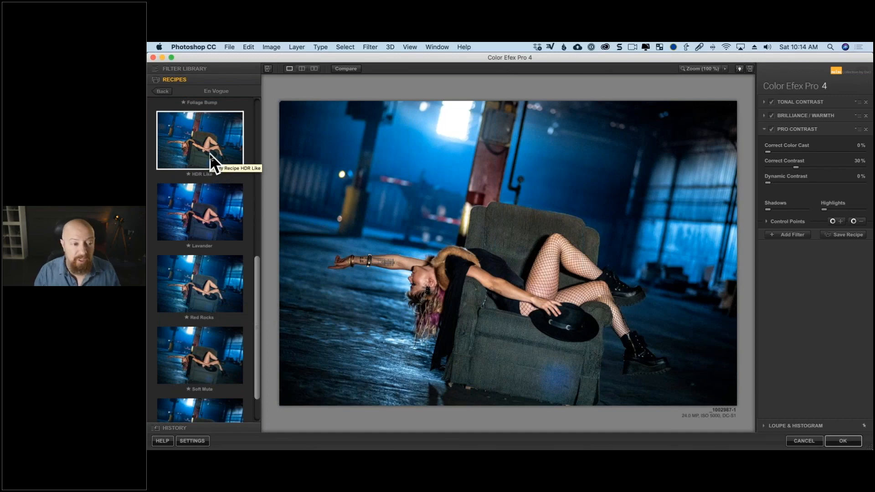
{"action": "left_click", "coordinate": [209, 154]}
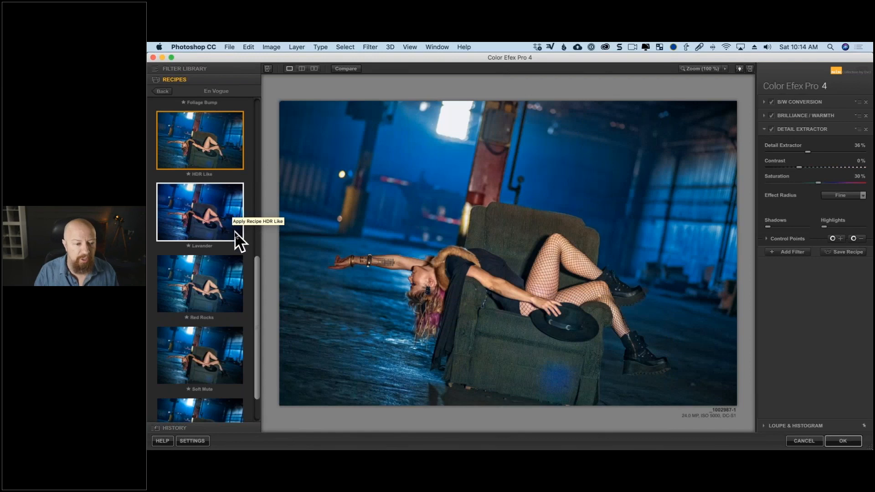
{"action": "scroll", "coordinate": [258, 310], "scroll_direction": "down", "scroll_amount": 2}
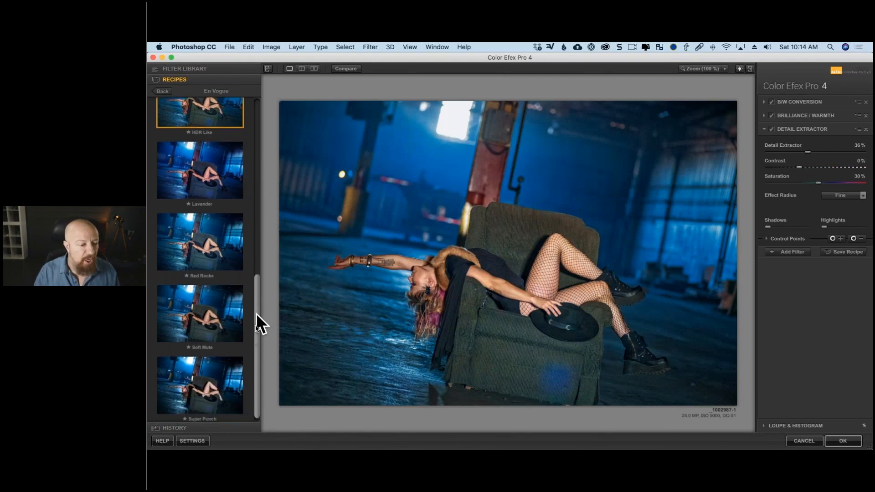
{"action": "scroll", "coordinate": [256, 334], "scroll_direction": "up", "scroll_amount": 4}
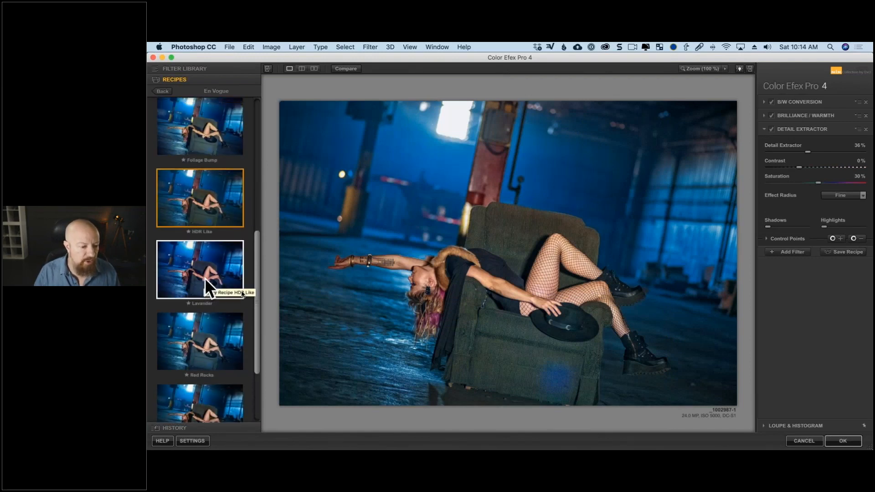
{"action": "left_click", "coordinate": [205, 279]}
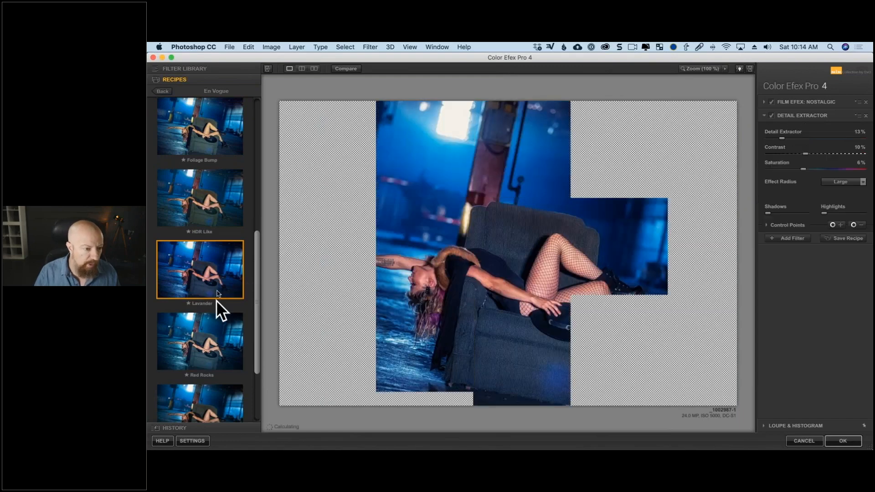
{"action": "scroll", "coordinate": [216, 300], "scroll_direction": "up", "scroll_amount": 9}
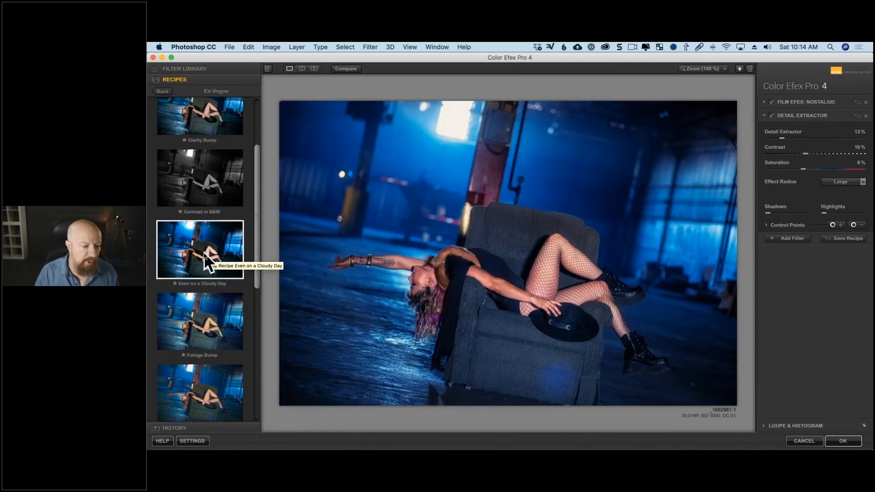
{"action": "left_click", "coordinate": [204, 253]}
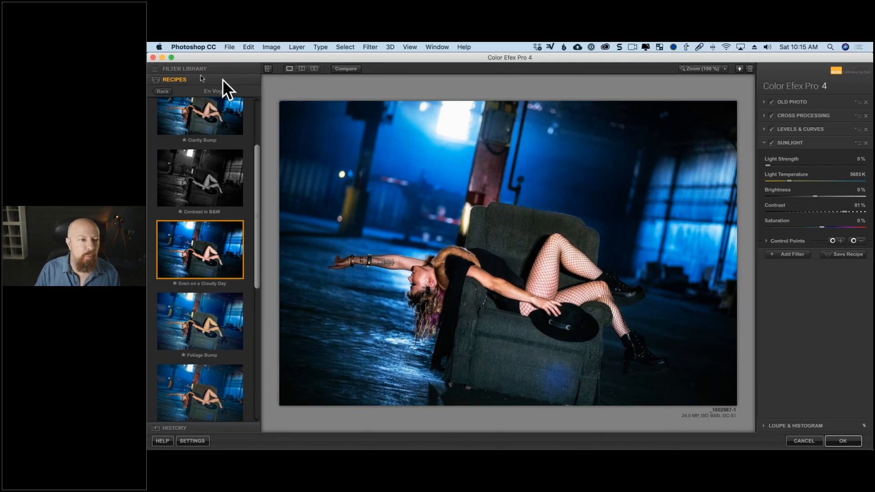
- Replace the Sunlight filter with Contrast Color Range, and remove all filters from the stack
{"action": "left_click", "coordinate": [191, 69]}
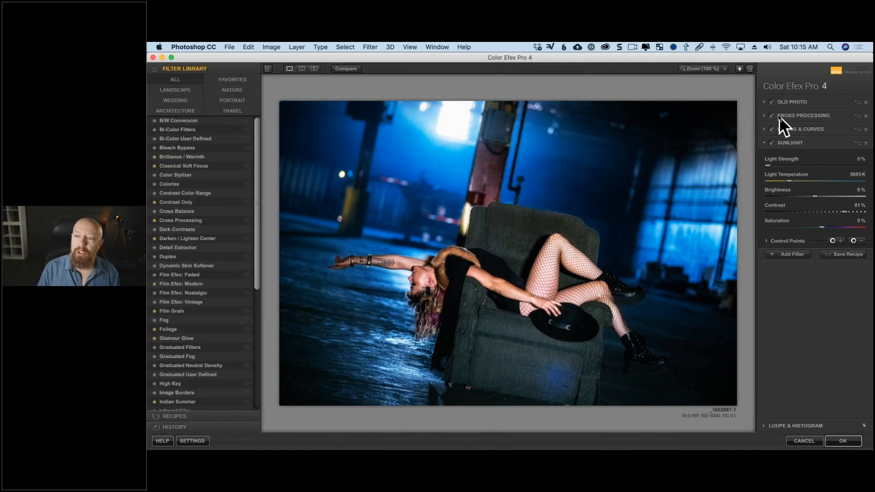
{"action": "left_click", "coordinate": [197, 192]}
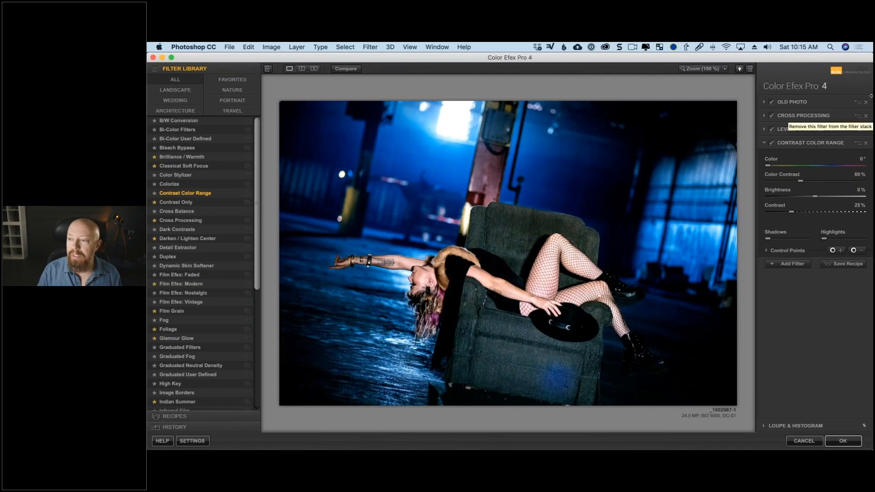
{"action": "left_click_drag", "start_coordinate": [862, 98], "coordinate": [860, 98]}
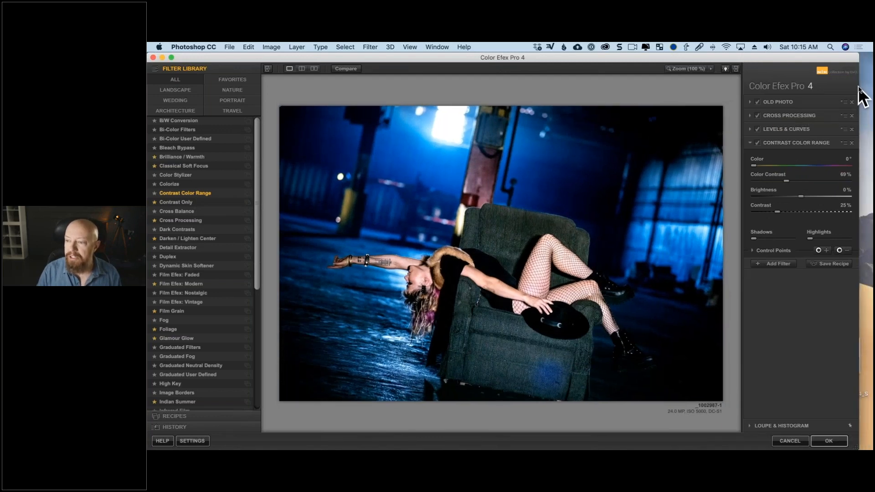
{"action": "left_click", "coordinate": [852, 102]}
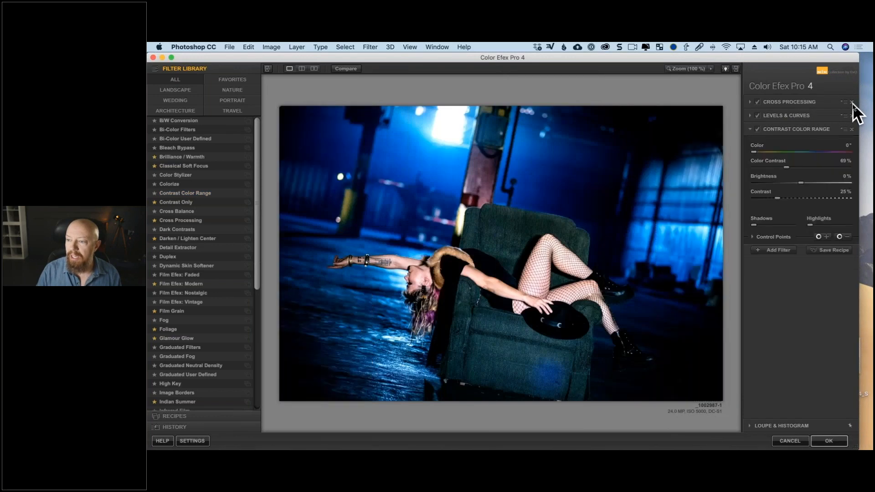
{"action": "left_click", "coordinate": [852, 102]}
{"action": "left_click", "coordinate": [853, 102]}
{"action": "left_click", "coordinate": [853, 102]}
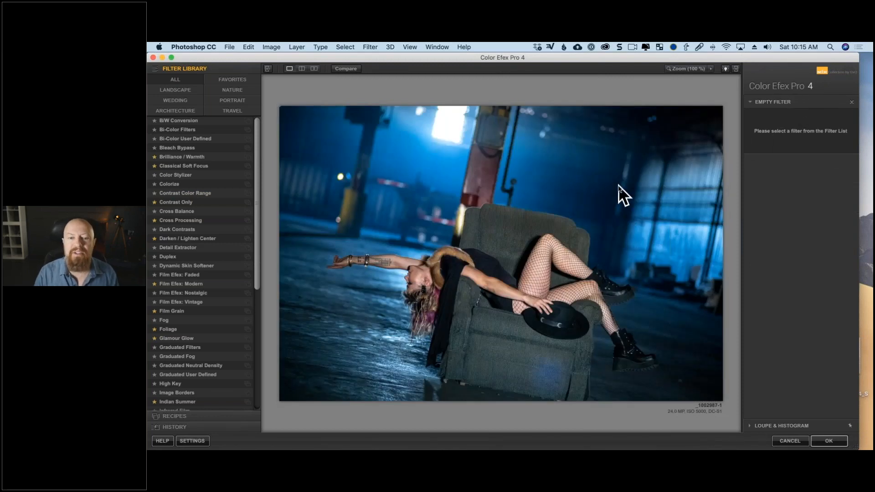
- Try the B/W Conversion, Bleach Bypass, Classical Soft Focus and Contrast Only filters from the Portrait category
{"action": "left_click", "coordinate": [234, 100]}
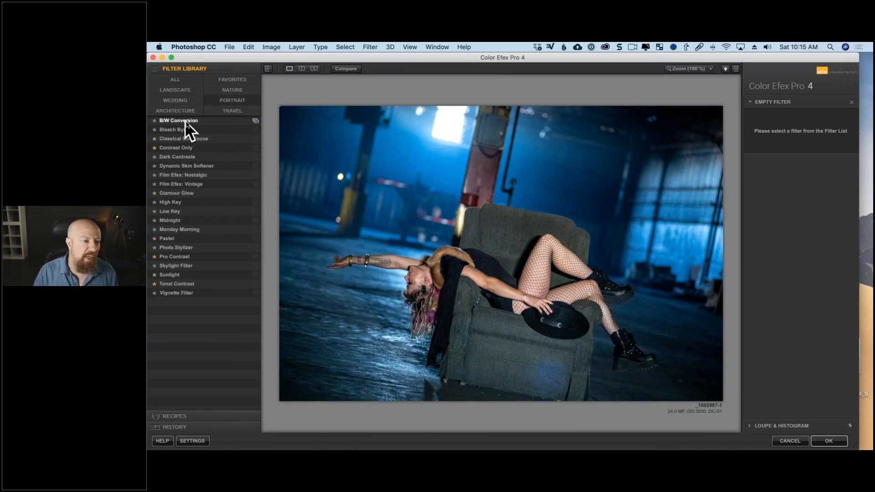
{"action": "left_click", "coordinate": [197, 121]}
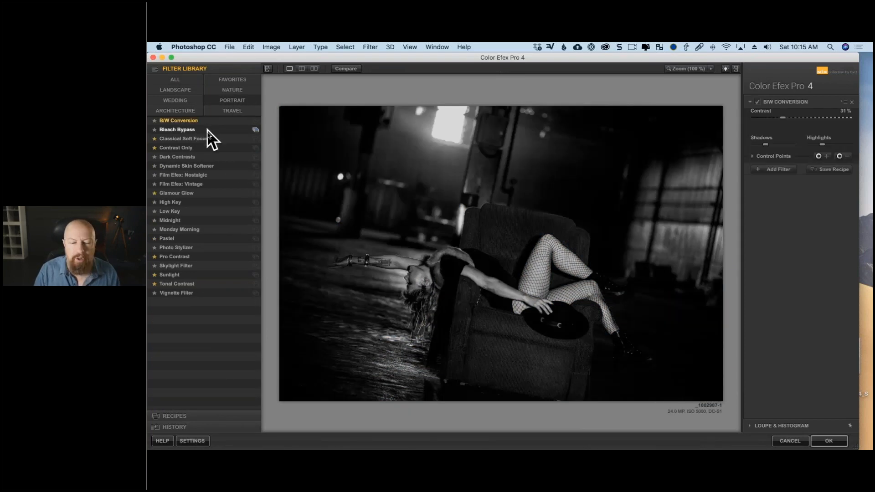
{"action": "left_click", "coordinate": [202, 131]}
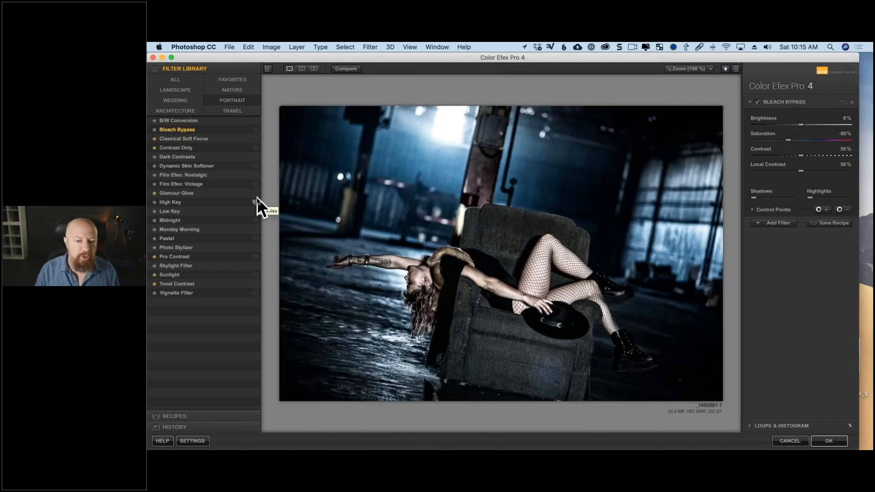
{"action": "left_click", "coordinate": [211, 141]}
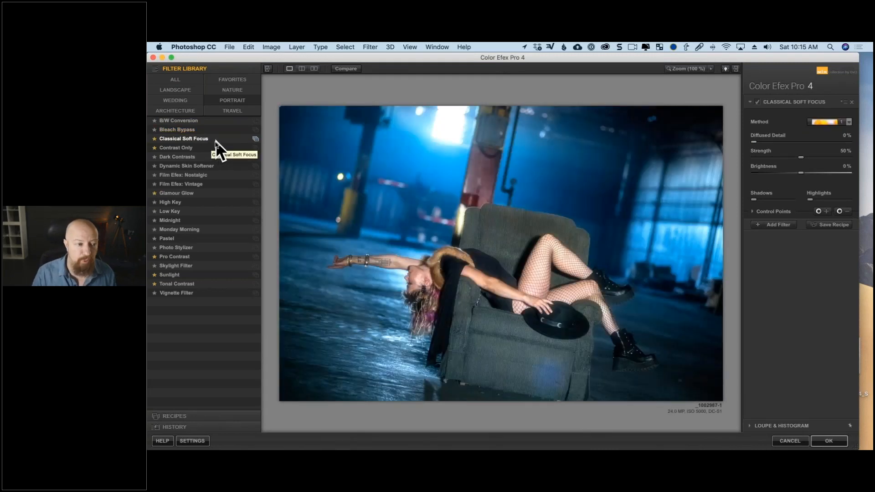
{"action": "left_click", "coordinate": [205, 149]}
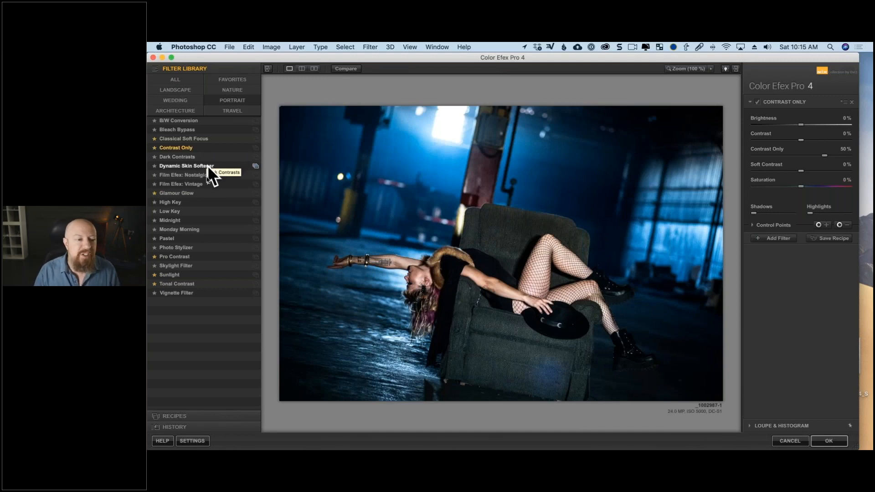
- Try the Film Efex: Vintage filter with film type 16, and remove it from the stack
{"action": "left_click", "coordinate": [207, 184]}
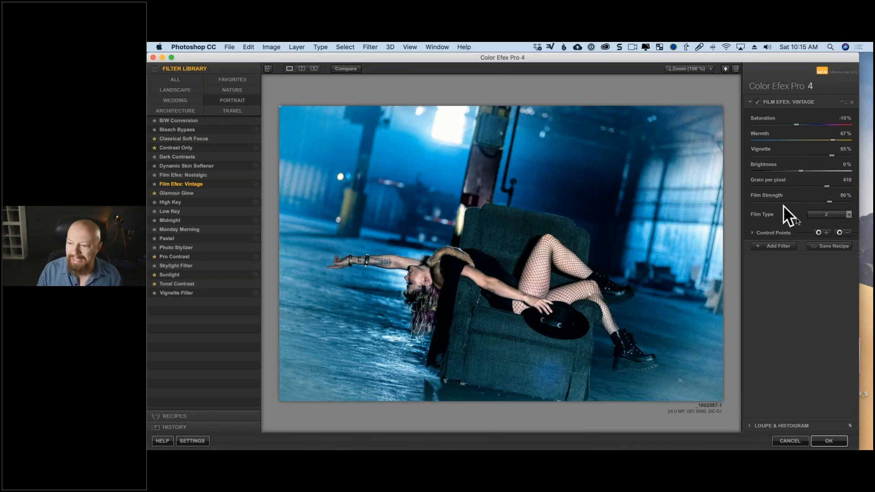
{"action": "left_click", "coordinate": [828, 214]}
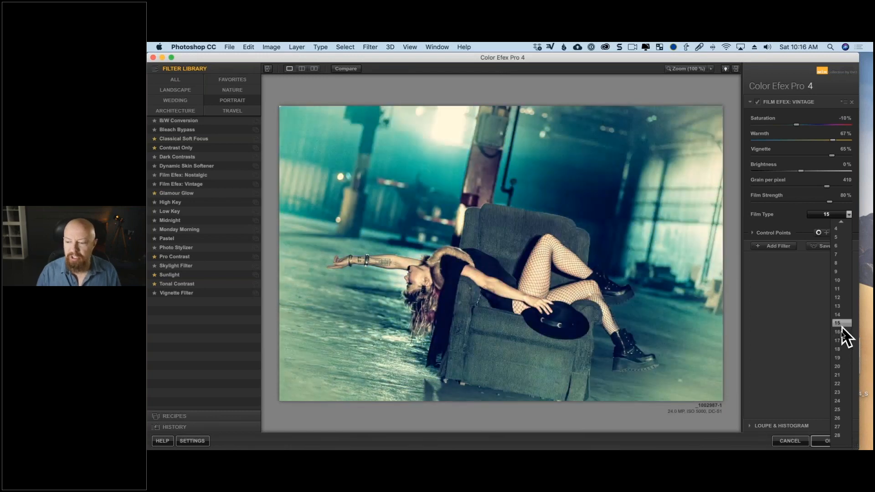
{"action": "left_click", "coordinate": [841, 331]}
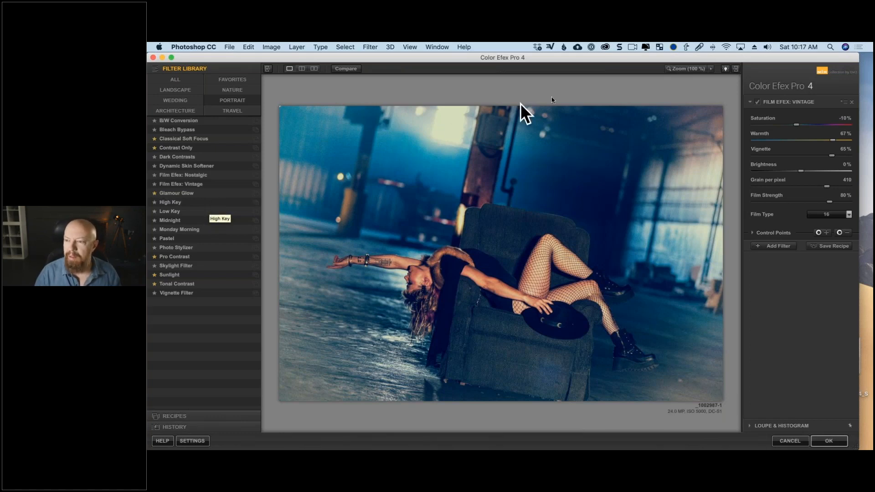
{"action": "left_click", "coordinate": [852, 102]}
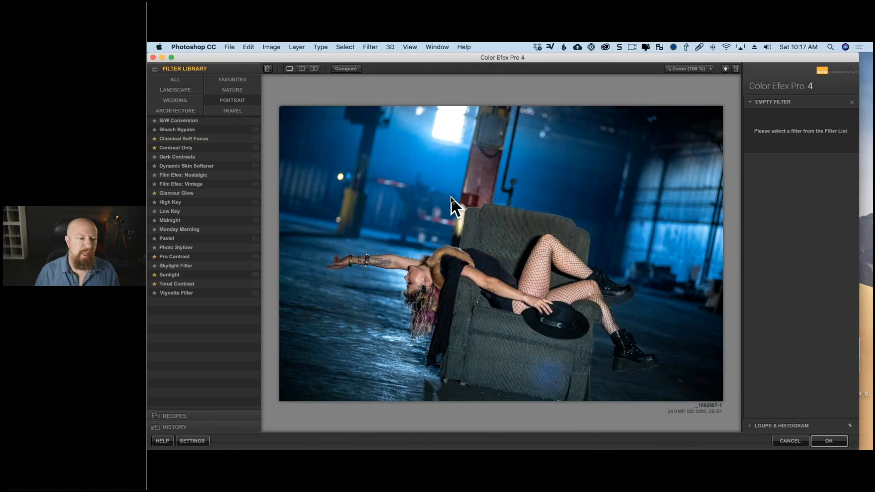
- Try the High Key, Low Key and Midnight filters, setting Midnight's brightness to 97% and contrast to 16%
{"action": "left_click", "coordinate": [207, 201]}
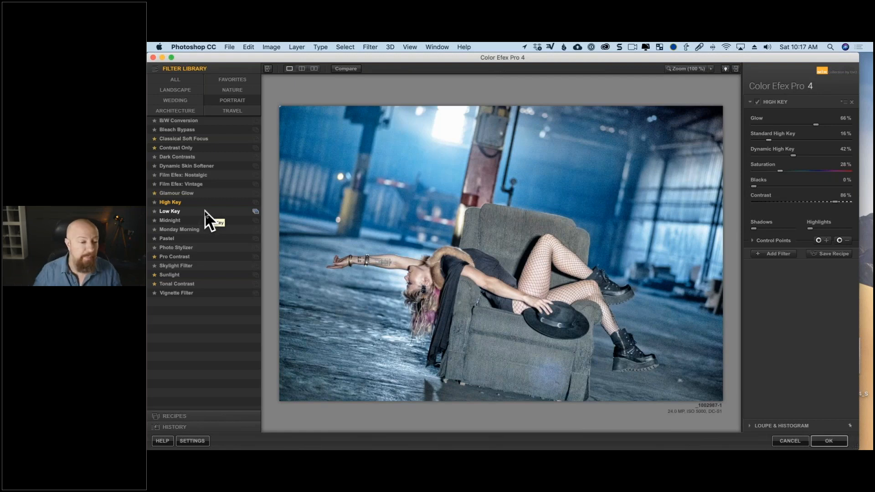
{"action": "left_click", "coordinate": [205, 211]}
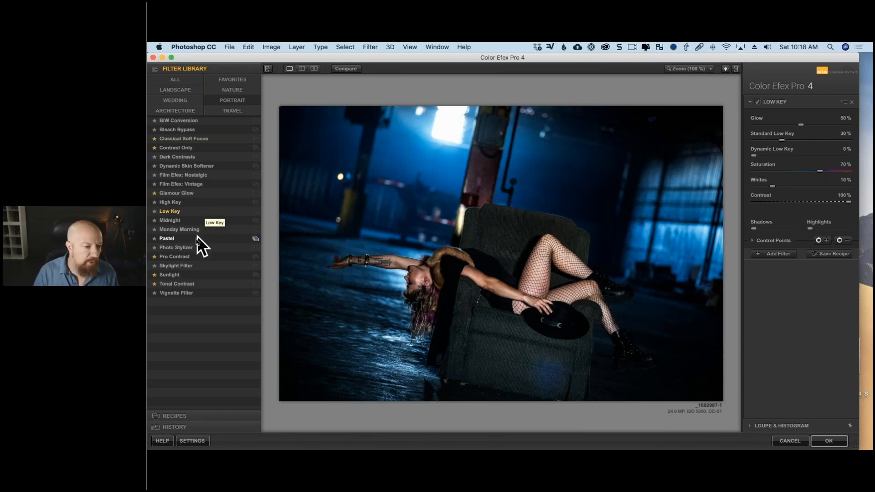
{"action": "left_click", "coordinate": [192, 222]}
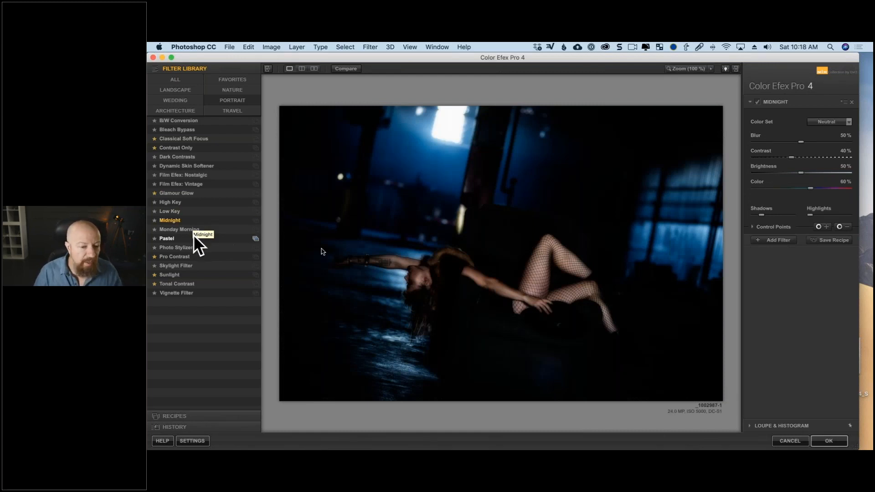
{"action": "left_click_drag", "start_coordinate": [796, 172], "coordinate": [846, 174]}
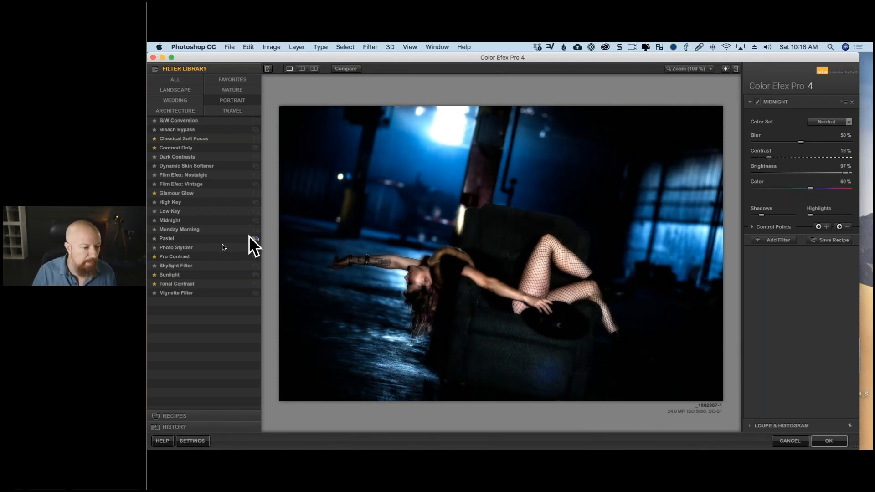
- Try the Pro Contrast filter, apply the Skylight Filter in its place, and compare the result with the original image
{"action": "left_click", "coordinate": [212, 256]}
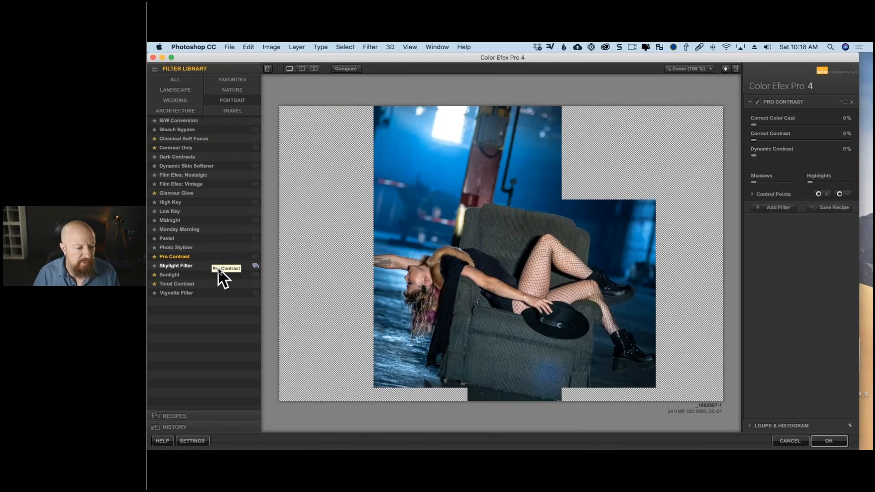
{"action": "left_click", "coordinate": [219, 267]}
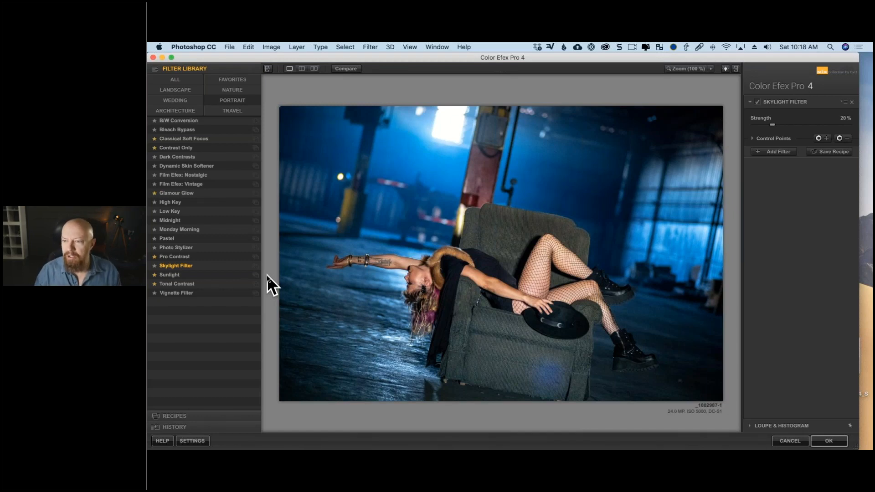
{"action": "left_click", "coordinate": [359, 71]}
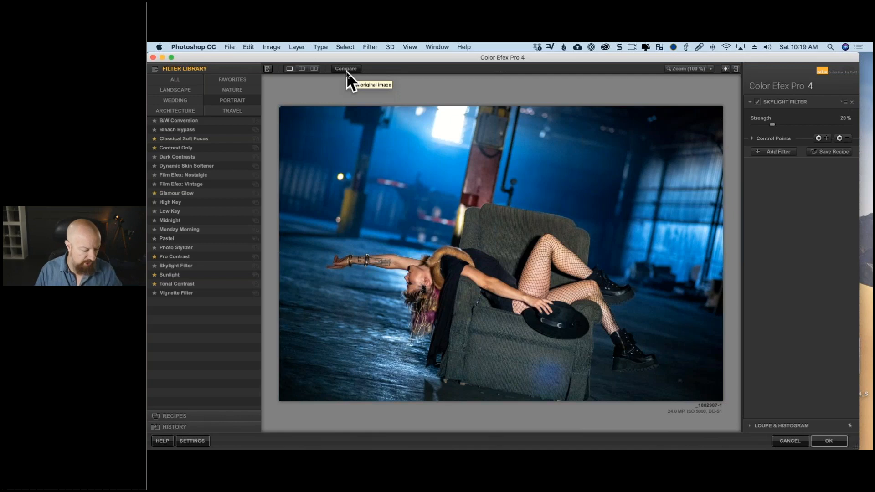
- Replace the Skylight Filter with Midnight, using the Neutral color set, 25% blur, 11% contrast, 100% brightness and 70% color
{"action": "left_click", "coordinate": [188, 220]}
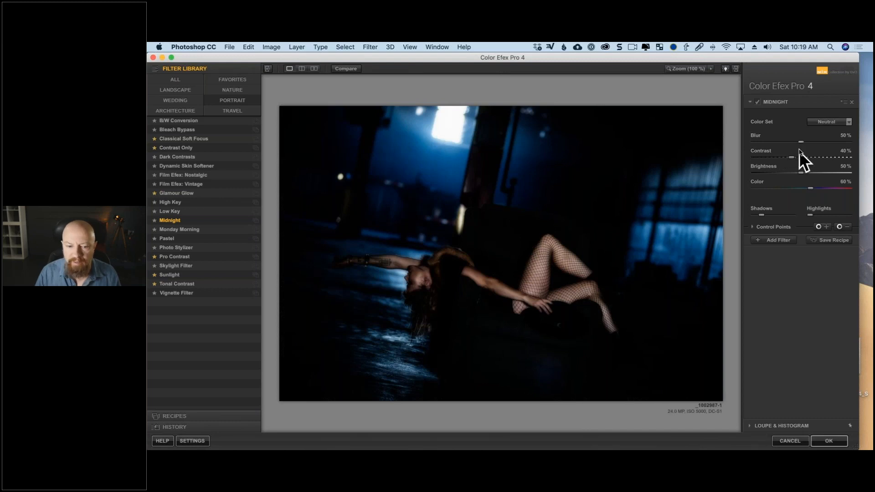
{"action": "left_click_drag", "start_coordinate": [801, 143], "coordinate": [764, 159]}
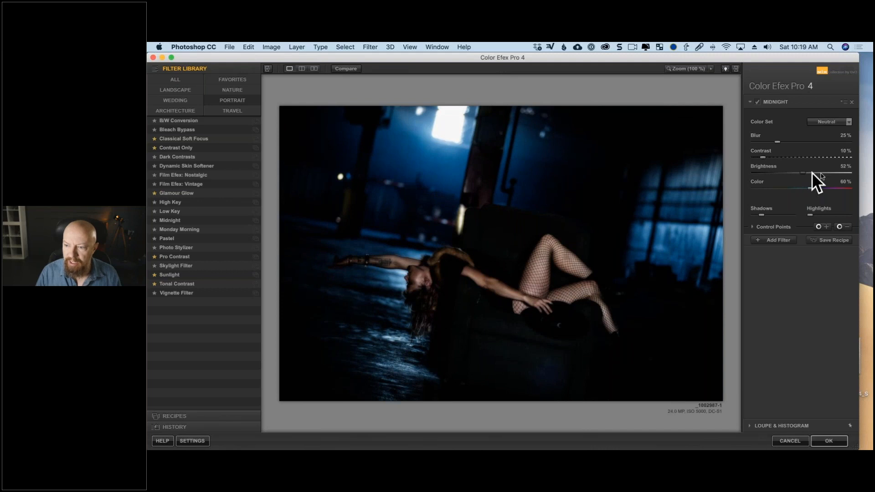
{"action": "left_click_drag", "start_coordinate": [836, 173], "coordinate": [841, 174]}
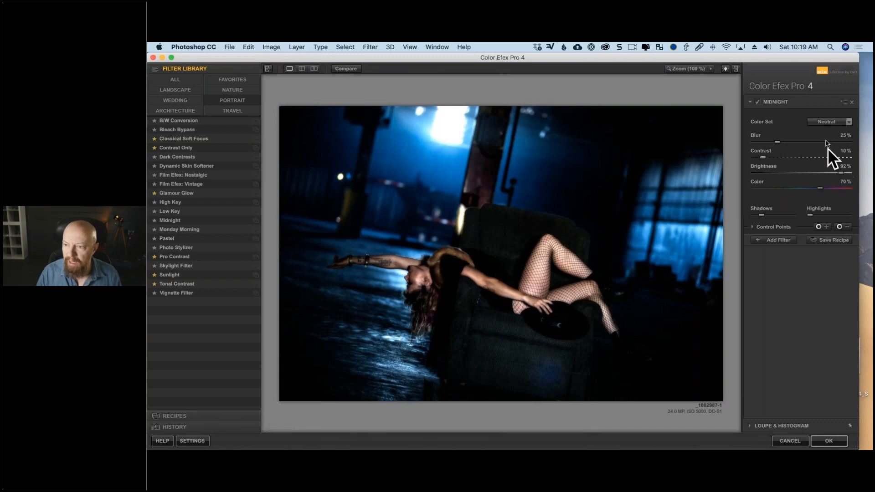
{"action": "left_click", "coordinate": [829, 121]}
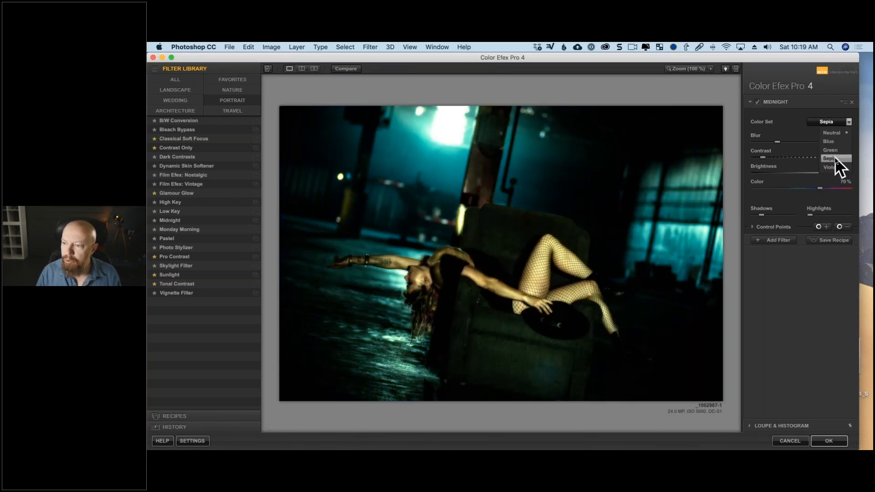
{"action": "left_click", "coordinate": [832, 133]}
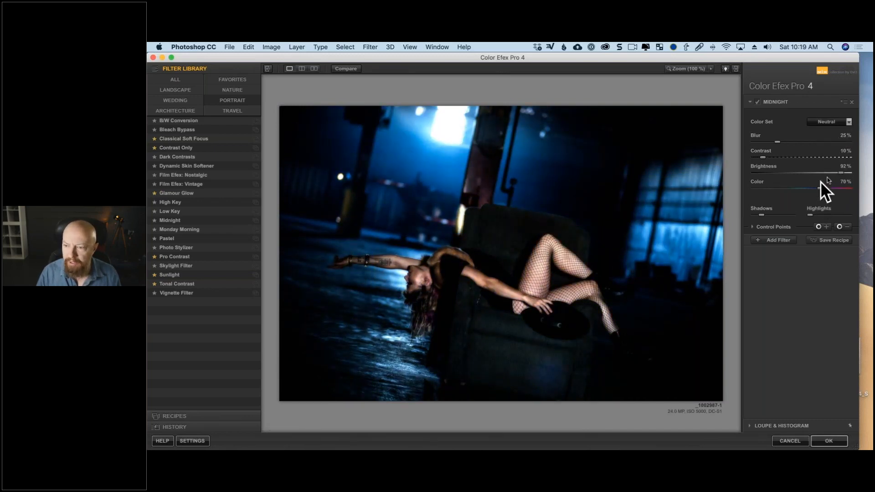
{"action": "left_click_drag", "start_coordinate": [837, 173], "coordinate": [847, 174]}
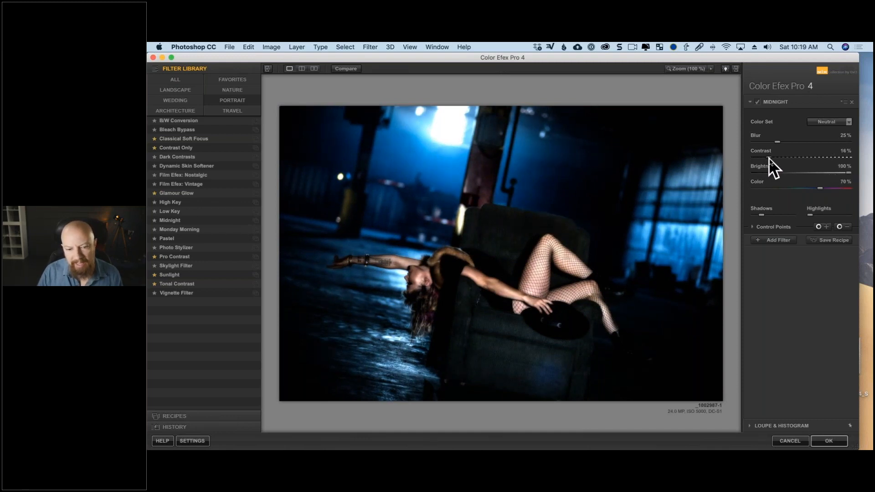
{"action": "left_click_drag", "start_coordinate": [767, 159], "coordinate": [764, 160]}
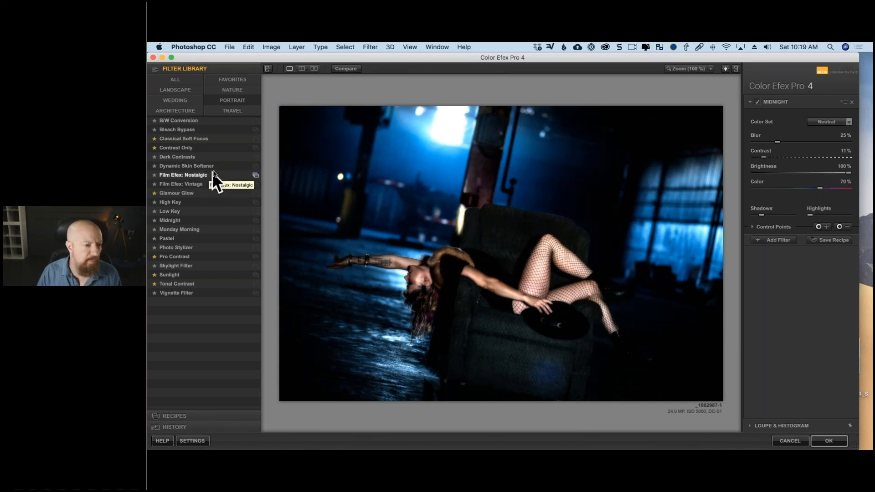
- Add a second filter, trying Brilliance / Warmth before choosing Darken / Lighten Center with center luminosity 95% and border luminosity -17%
{"action": "left_click", "coordinate": [190, 78]}
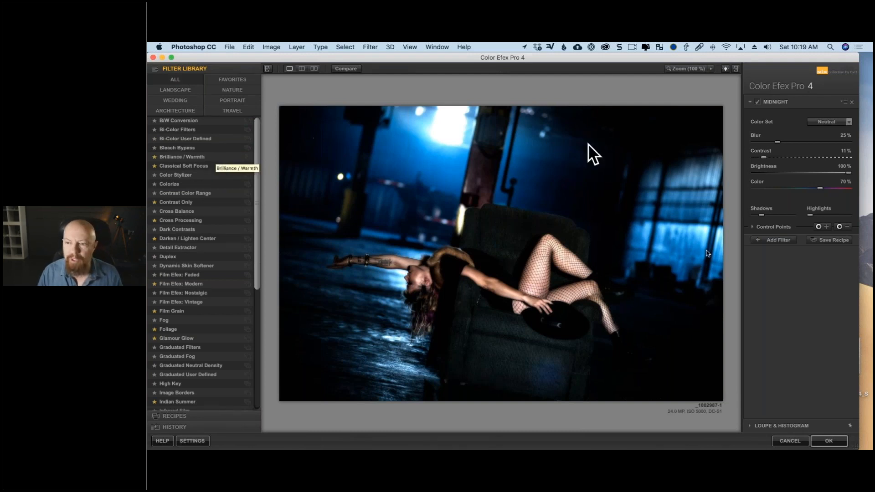
{"action": "left_click", "coordinate": [776, 240]}
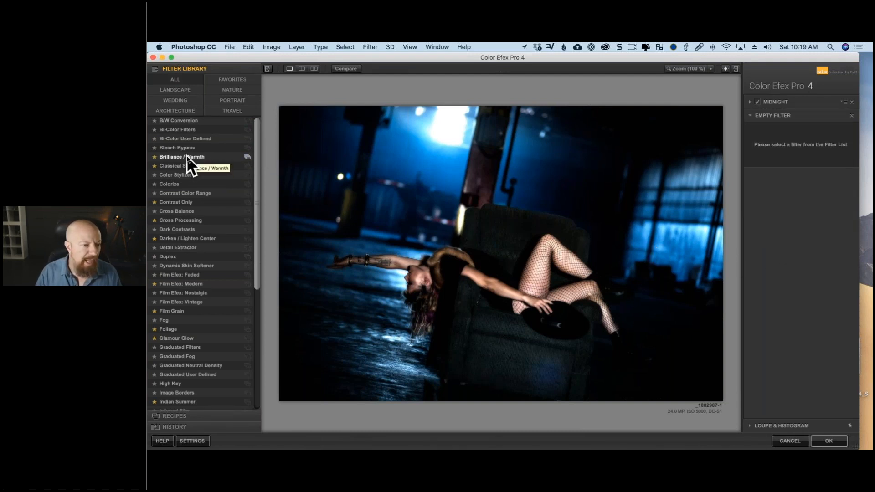
{"action": "left_click", "coordinate": [185, 157]}
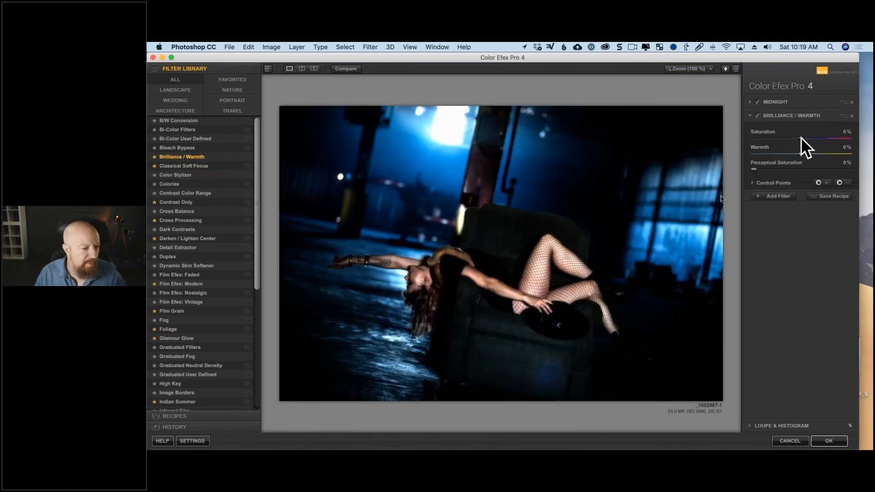
{"action": "left_click", "coordinate": [200, 239]}
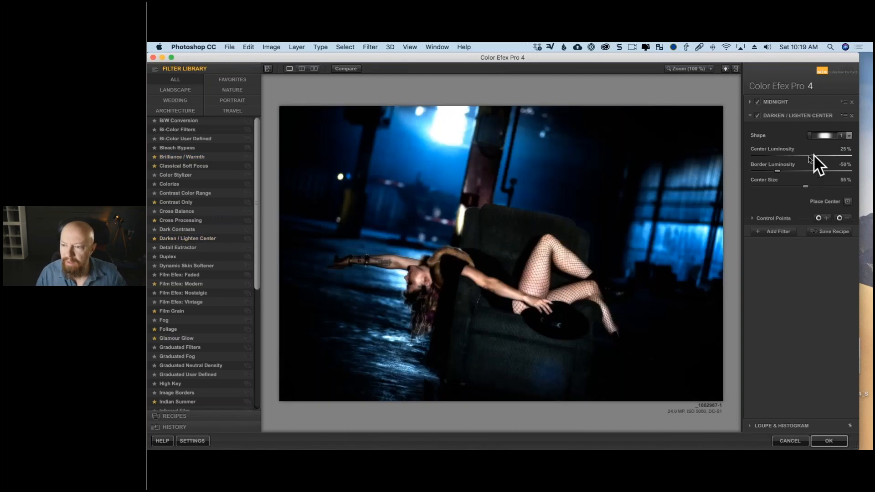
{"action": "left_click_drag", "start_coordinate": [792, 157], "coordinate": [839, 156]}
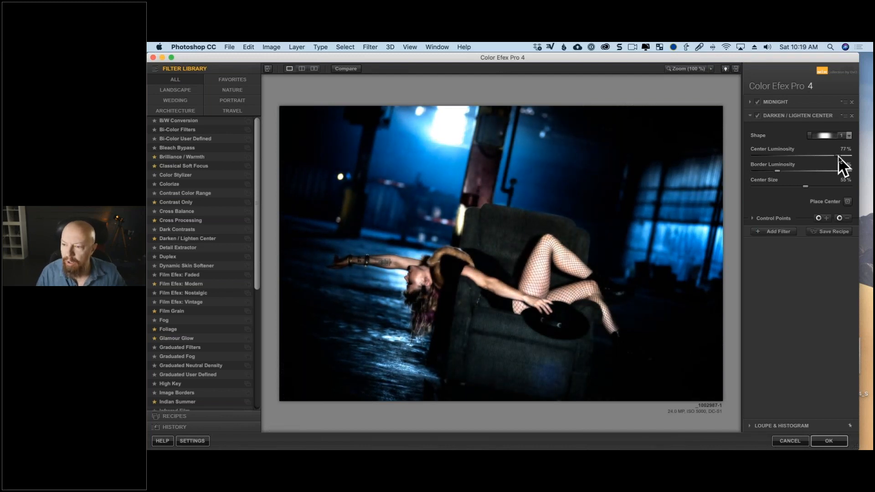
{"action": "left_click_drag", "start_coordinate": [777, 169], "coordinate": [792, 169]}
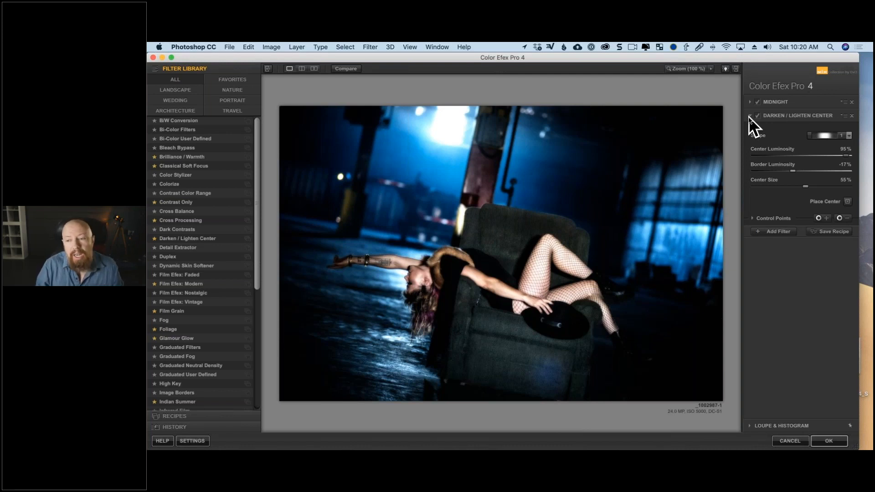
- Try Darken / Lighten Center above Midnight in the filter stack with center luminosity 82%, and move it back below Midnight
{"action": "left_click", "coordinate": [784, 116]}
{"action": "left_click_drag", "start_coordinate": [784, 115], "coordinate": [783, 98]}
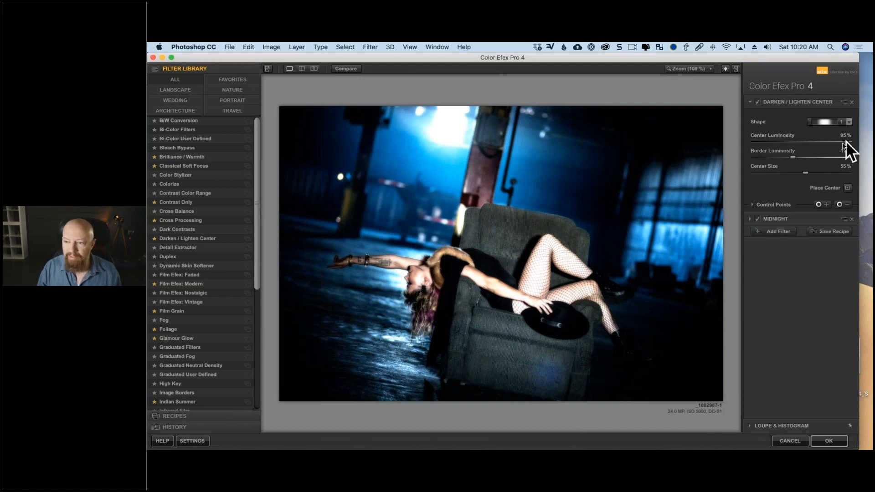
{"action": "mouse_move", "coordinate": [829, 144]}
{"action": "left_mouse_down"}
{"action": "mouse_move", "coordinate": [821, 144]}
{"action": "mouse_move", "coordinate": [840, 141]}
{"action": "left_mouse_up"}
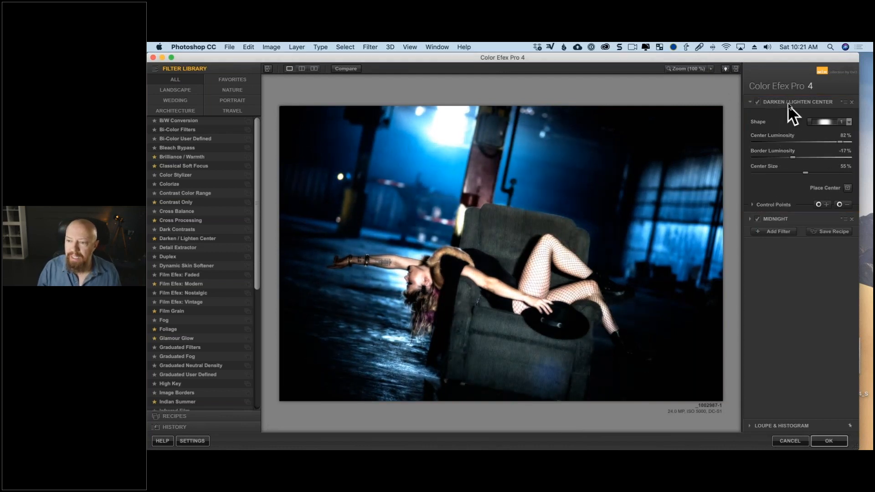
{"action": "left_click_drag", "start_coordinate": [788, 104], "coordinate": [780, 223]}
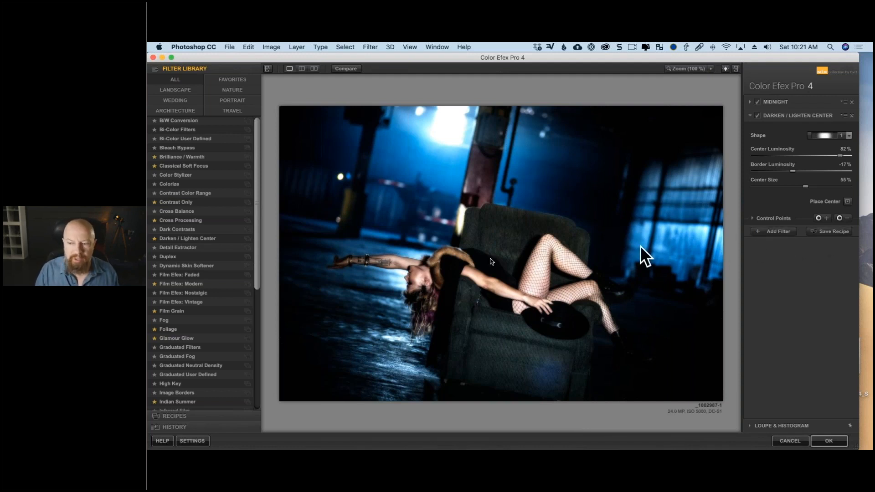
- Add the Skylight Filter from the Portrait category as a third filter, and set Darken / Lighten Center's center luminosity to 94%
{"action": "left_click", "coordinate": [236, 100]}
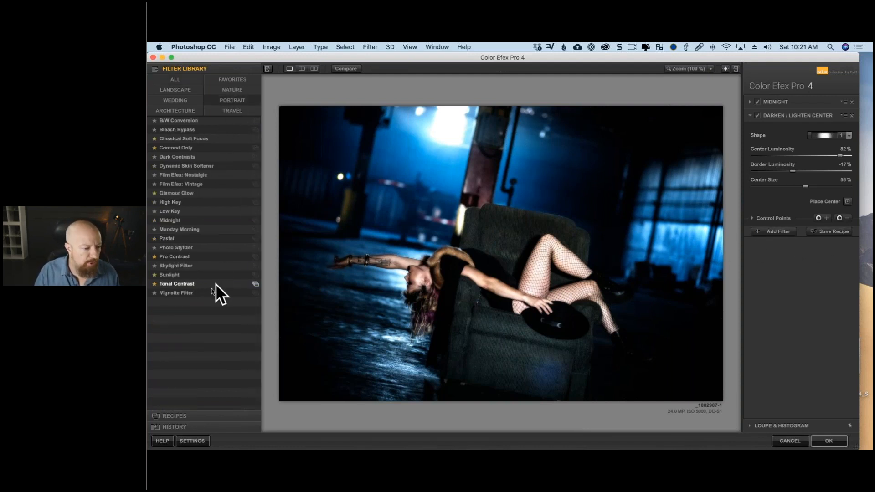
{"action": "left_click", "coordinate": [197, 266]}
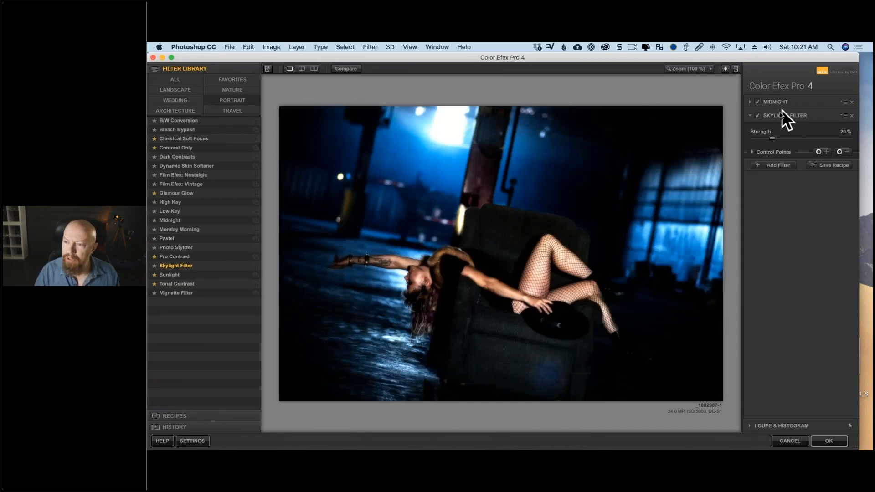
{"action": "left_click", "coordinate": [772, 169]}
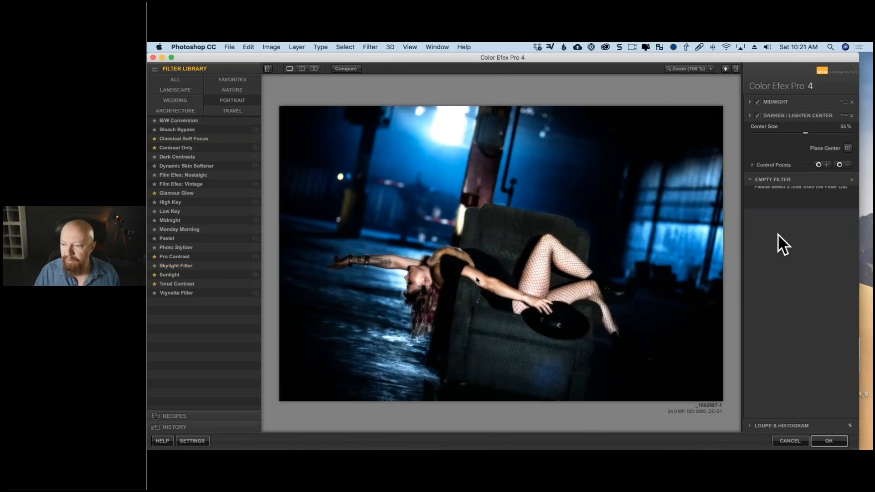
{"action": "left_click", "coordinate": [183, 266]}
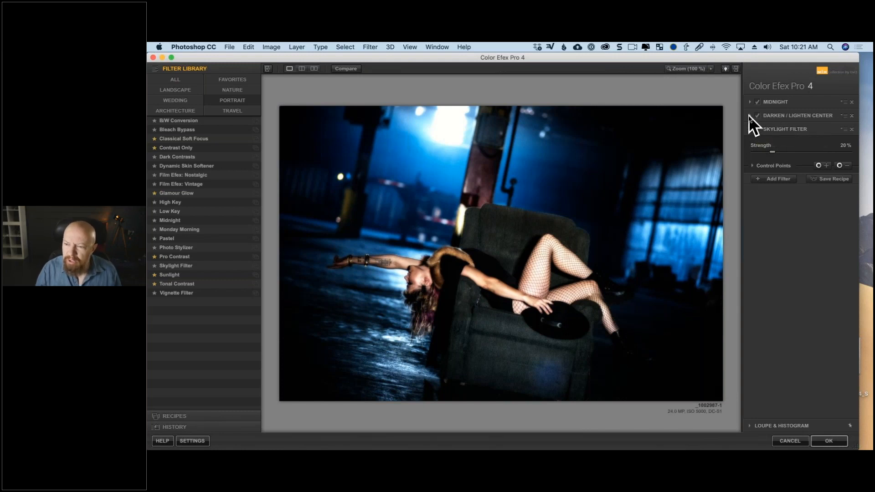
{"action": "left_click", "coordinate": [750, 115]}
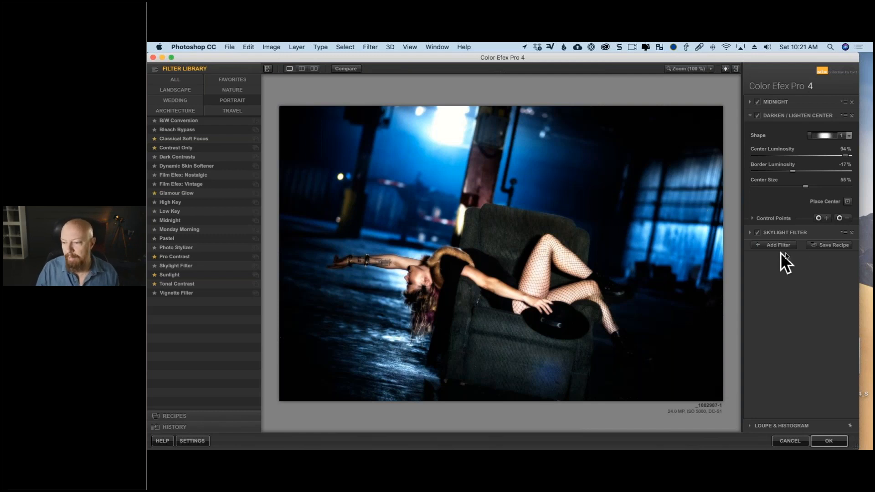
- Save the current filter stack as a custom recipe named Midnight blue
{"action": "left_click", "coordinate": [830, 245]}
{"action": "type", "text": "M"}
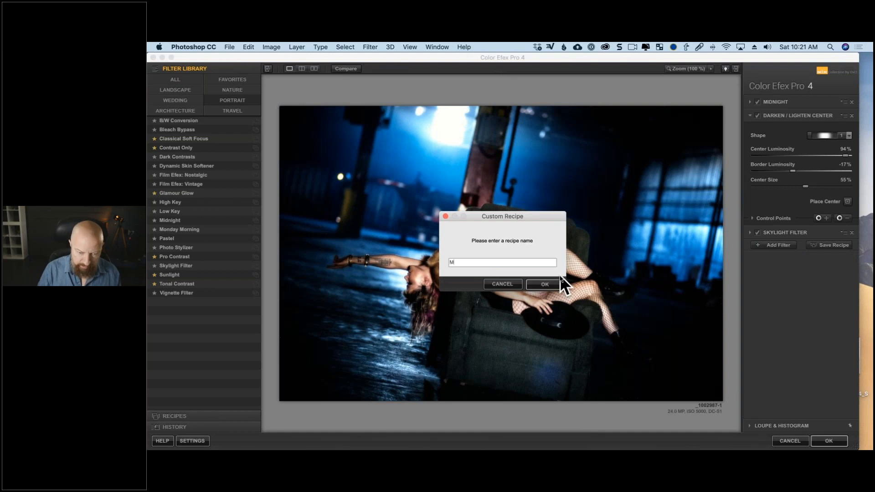
{"action": "type", "text": "idnight blue"}
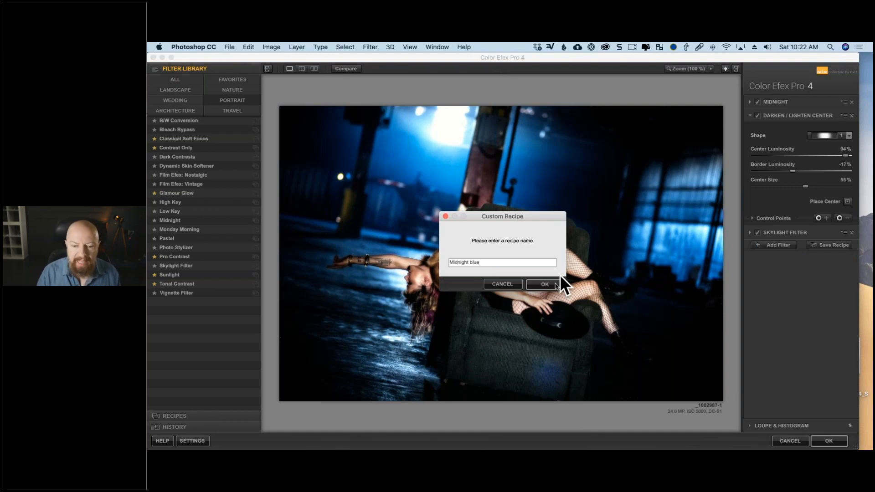
{"action": "left_click", "coordinate": [552, 283]}
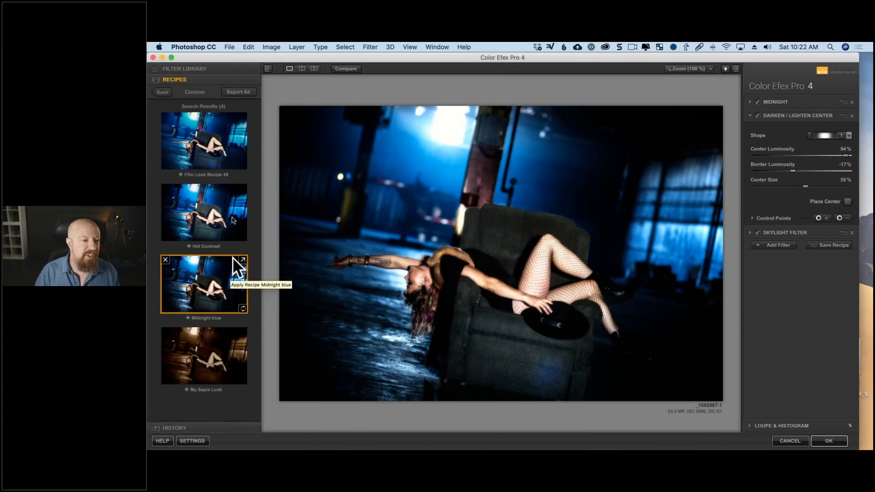
- Preview the custom Film Look, Hot Contrast and My Sepia Look recipes on the image, and reapply Midnight blue
{"action": "left_click", "coordinate": [204, 157]}
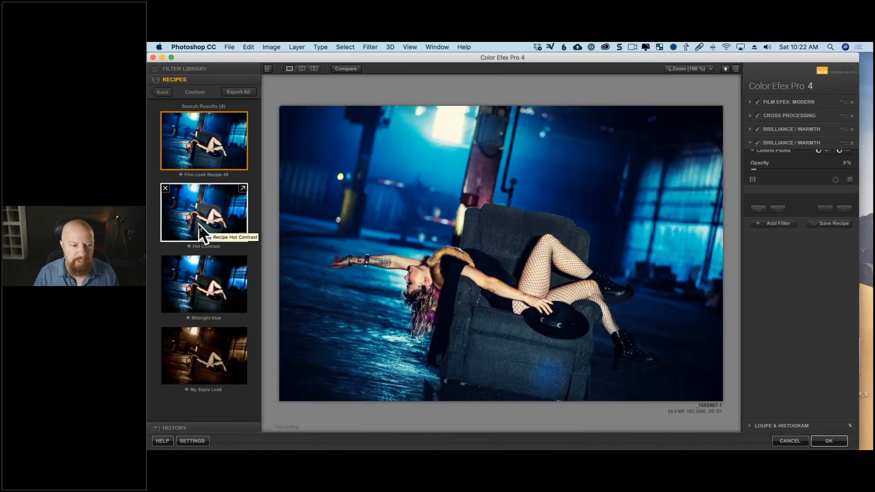
{"action": "left_click", "coordinate": [198, 226]}
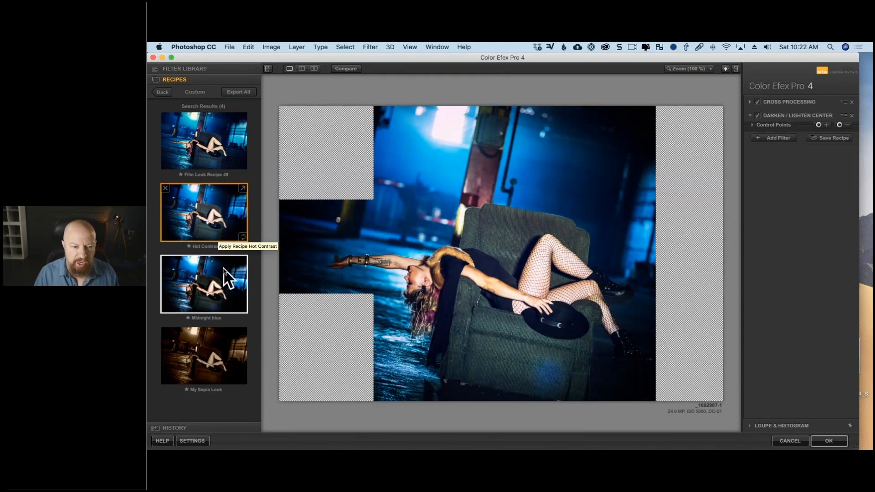
{"action": "left_click", "coordinate": [195, 282]}
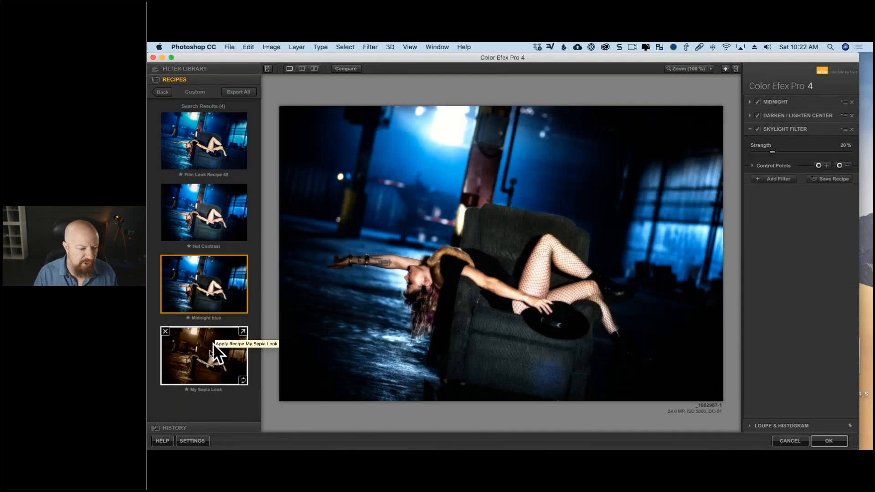
{"action": "left_click", "coordinate": [208, 352]}
{"action": "left_click", "coordinate": [201, 286]}
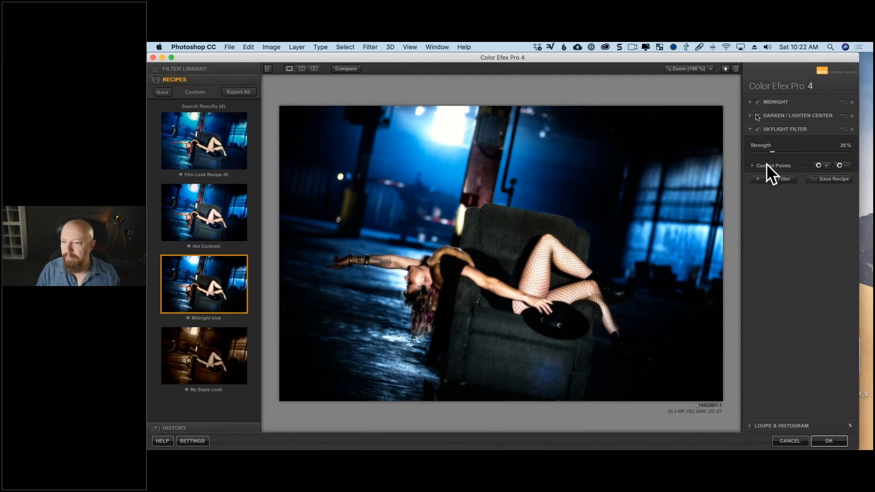
- Try a 13% blur in the Midnight filter, and restore the saved settings by reapplying the Midnight blue recipe
{"action": "left_click", "coordinate": [751, 102]}
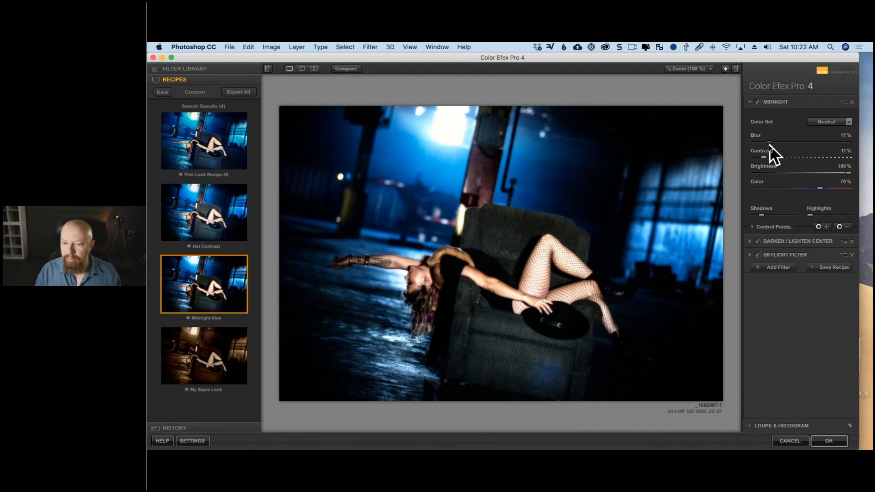
{"action": "left_click_drag", "start_coordinate": [770, 144], "coordinate": [766, 146]}
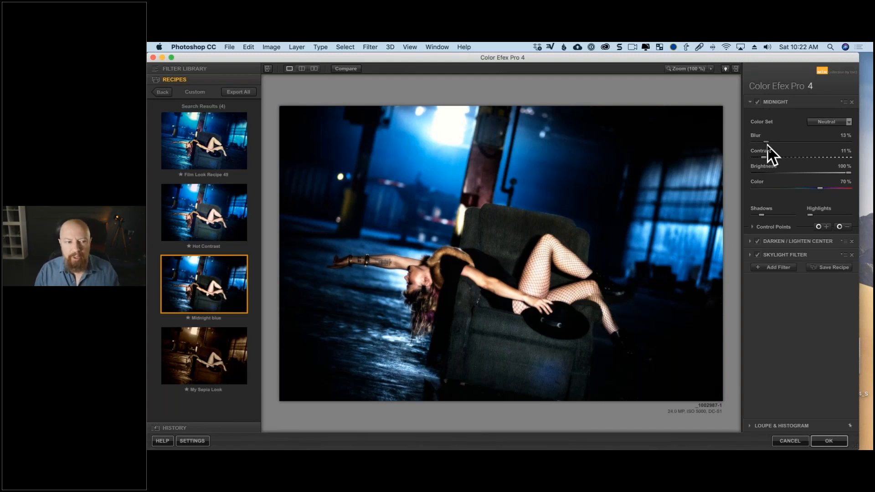
{"action": "mouse_move", "coordinate": [188, 280]}
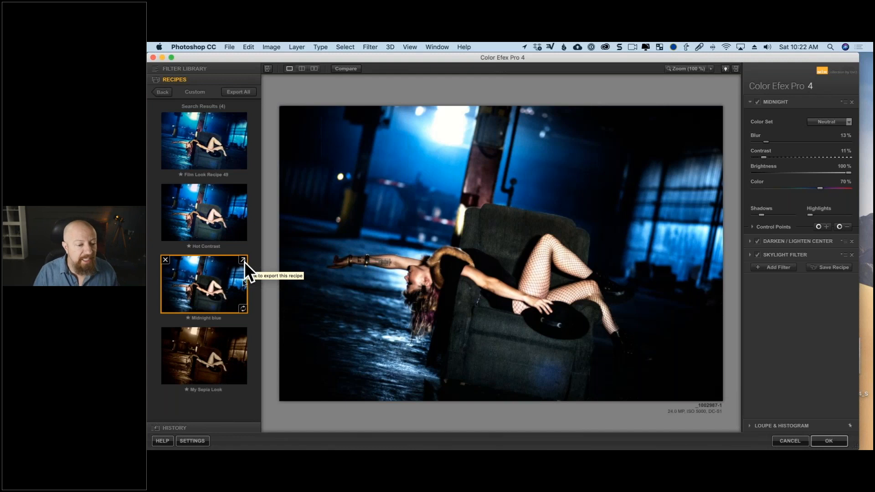
{"action": "left_click", "coordinate": [245, 311]}
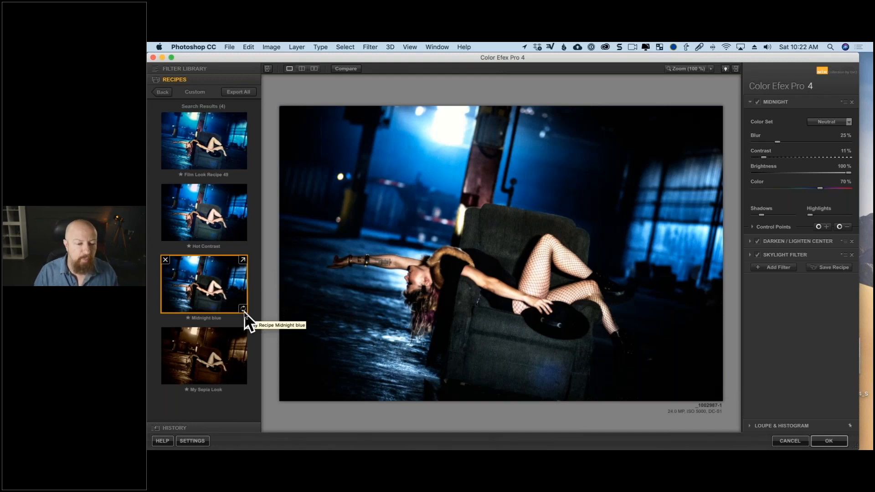
- Replace the saved Midnight blue recipe with the current settings, and apply the filter stack to the Smart Object
{"action": "left_click", "coordinate": [243, 308]}
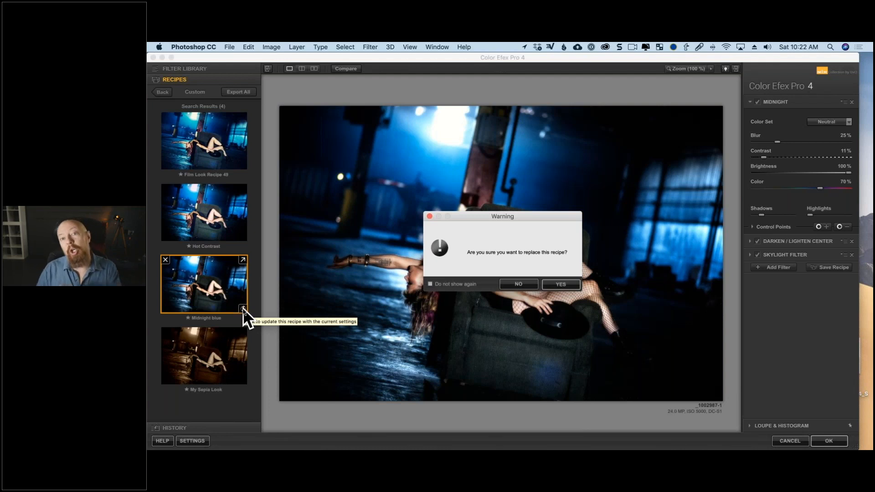
{"action": "left_click", "coordinate": [566, 284]}
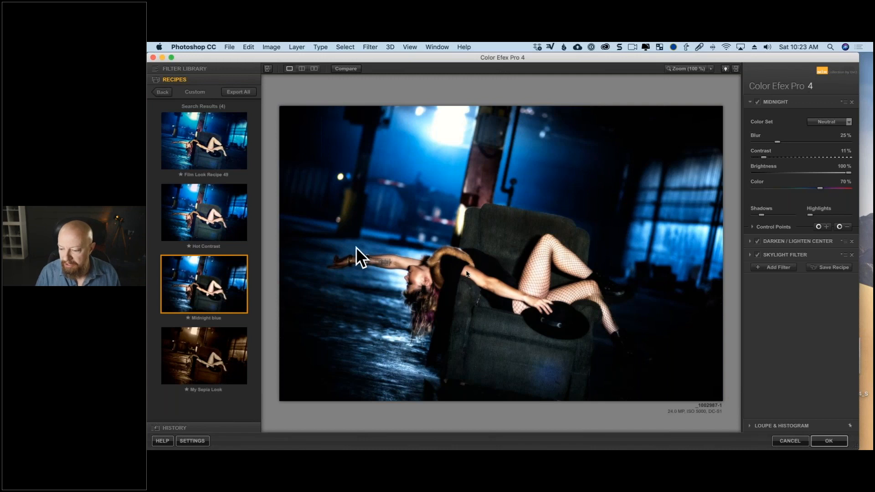
{"action": "left_click", "coordinate": [823, 441]}
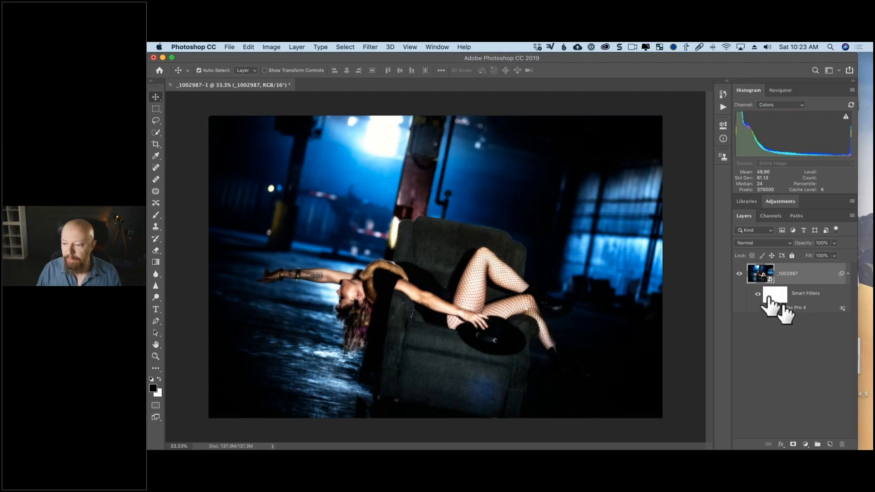
- Paint black on the Smart Filter mask with the Brush over the woman and the chair to hide the Color Efex effect there
{"action": "left_click", "coordinate": [775, 296]}
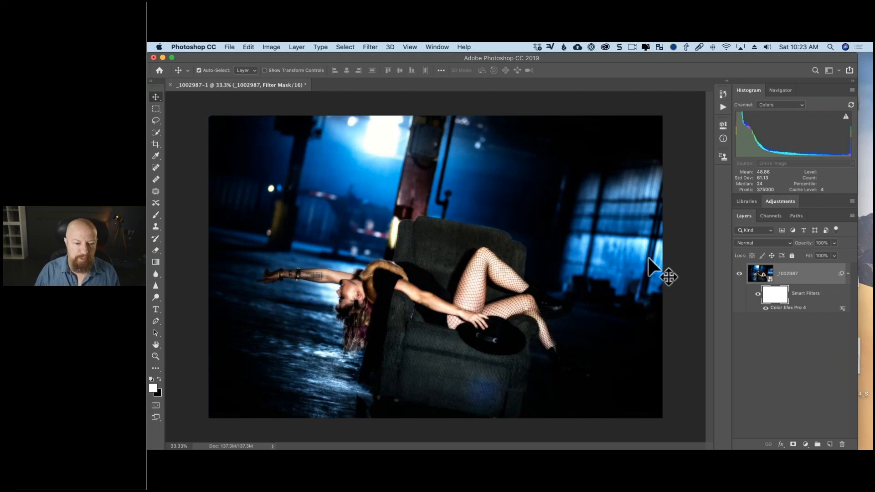
{"action": "key", "text": "b"}
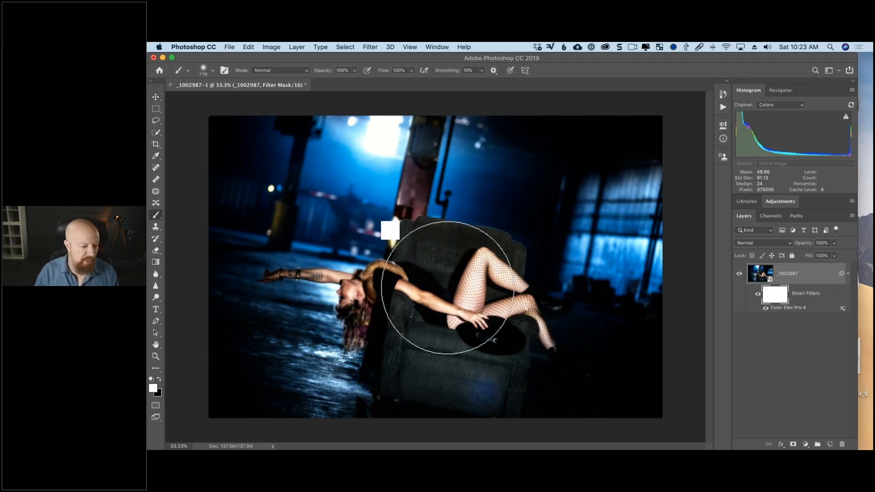
{"action": "key", "text": "x"}
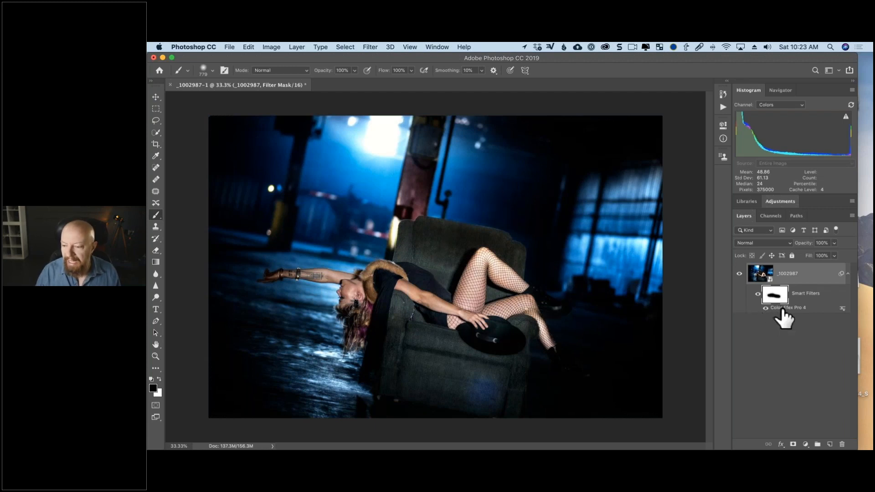
- Reopen the Color Efex Pro 4 smart filter and check its help page and interface settings without changing them
{"action": "double_click", "coordinate": [780, 308]}
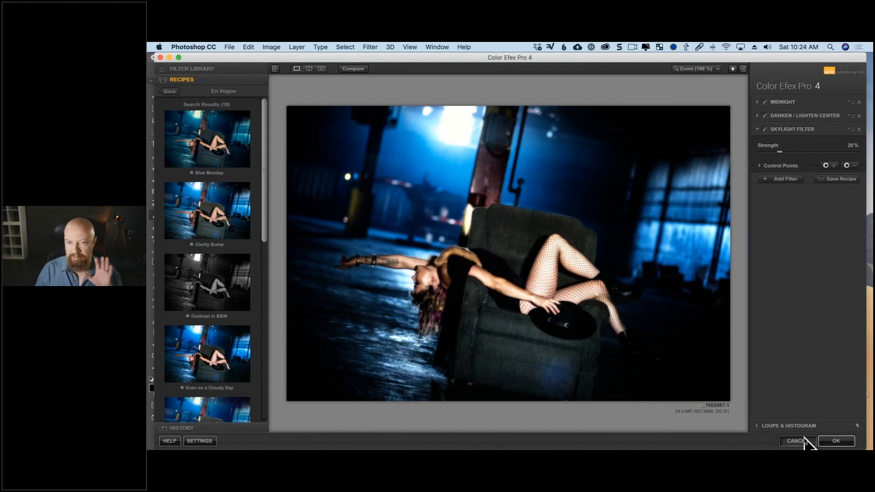
{"action": "left_click", "coordinate": [838, 441]}
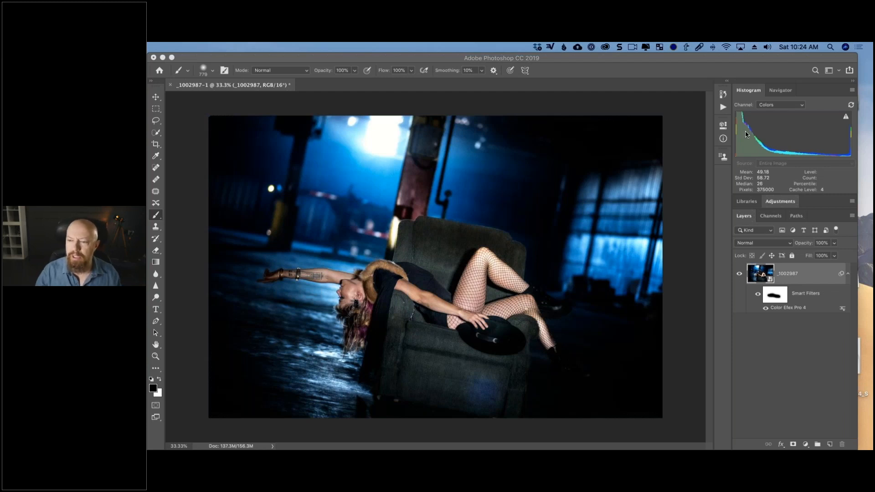
{"action": "double_click", "coordinate": [794, 309]}
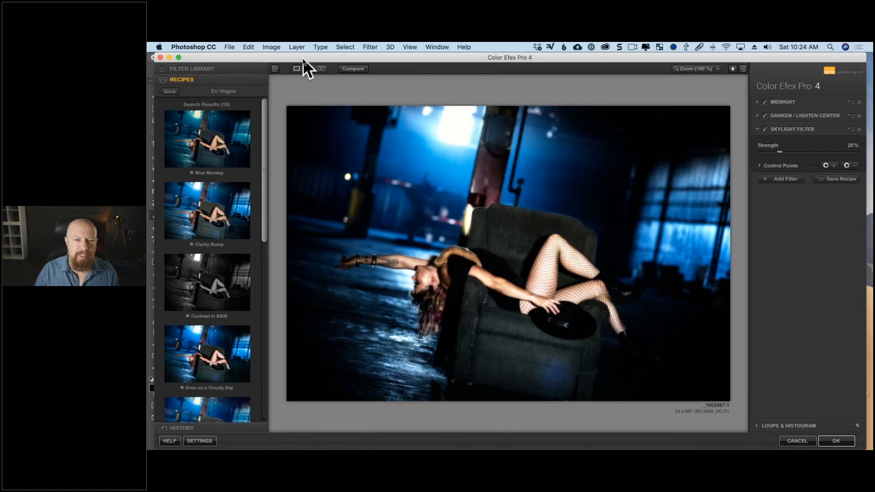
{"action": "left_click", "coordinate": [175, 443]}
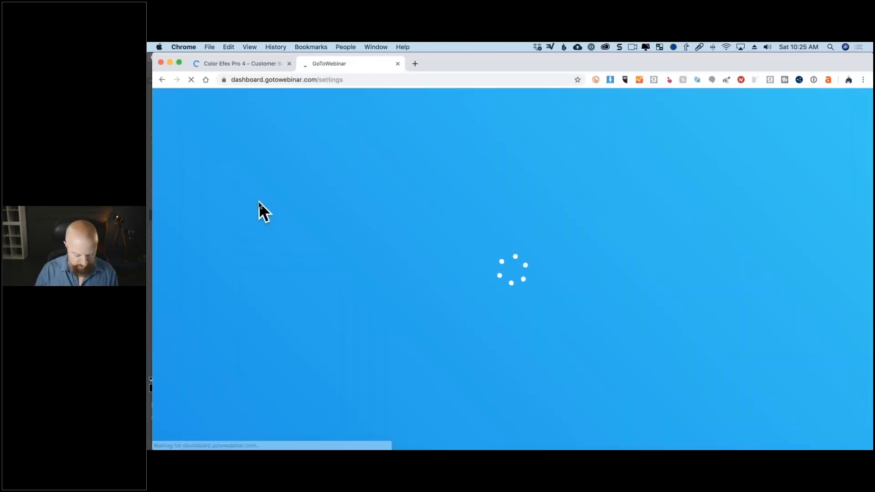
{"action": "key", "text": "super+w"}
{"action": "key", "text": "super+q"}
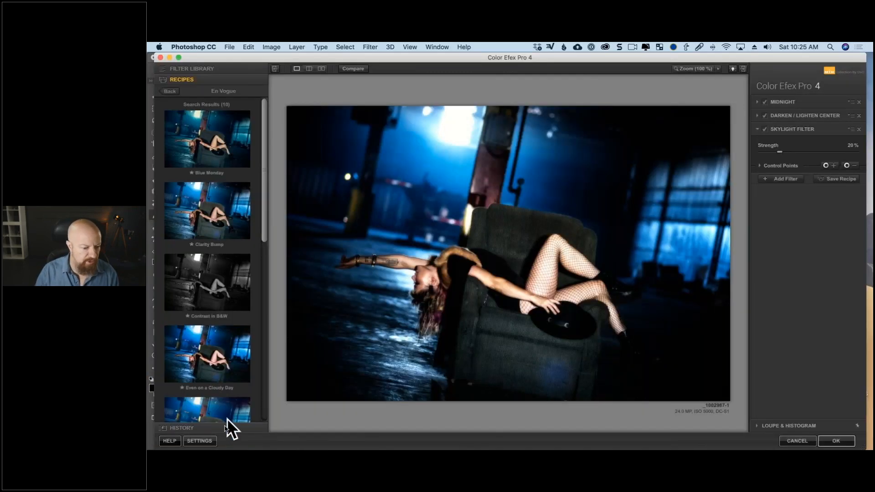
{"action": "left_click", "coordinate": [200, 441]}
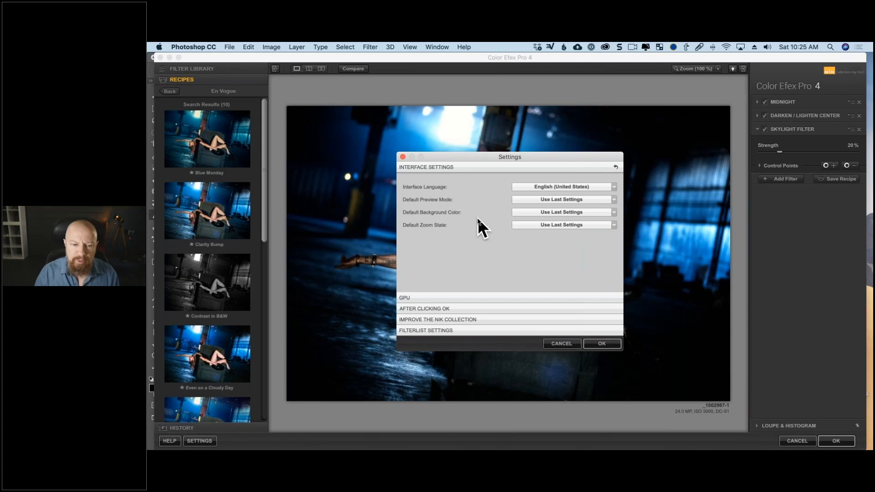
{"action": "left_click", "coordinate": [560, 345]}
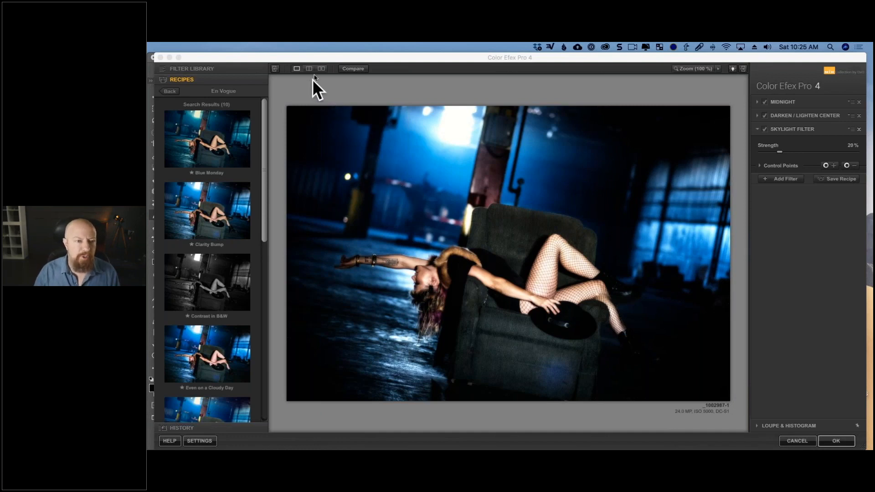
- Compare the filtered image with the original using the Compare toggle and the split preview, divided vertically and horizontally
{"action": "left_click", "coordinate": [348, 68]}
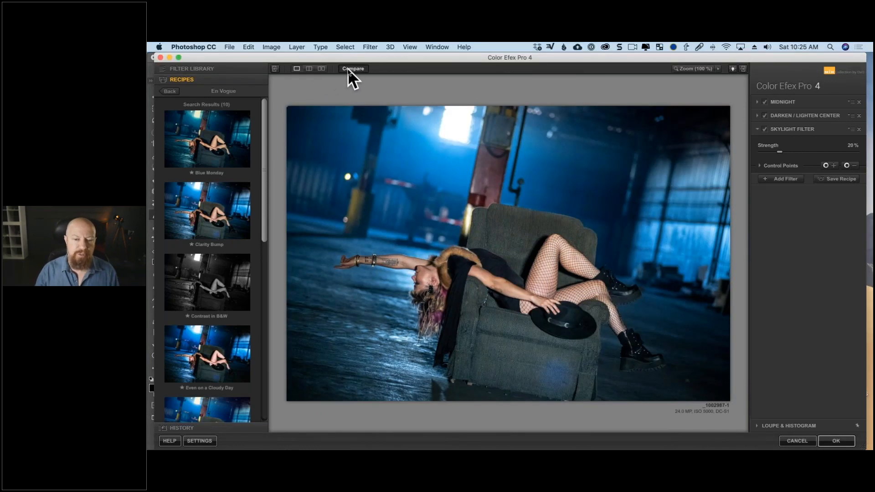
{"action": "left_click", "coordinate": [348, 69]}
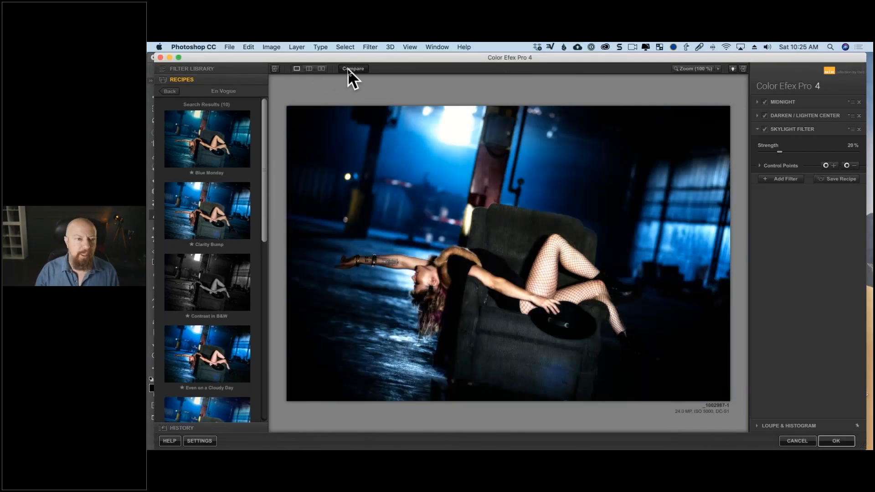
{"action": "left_click", "coordinate": [309, 68]}
{"action": "left_click_drag", "start_coordinate": [508, 206], "coordinate": [438, 136]}
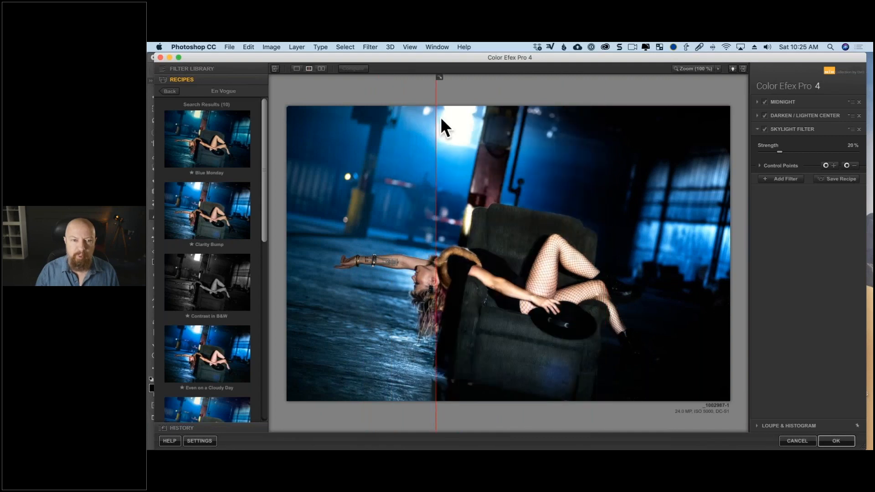
{"action": "left_click", "coordinate": [439, 77]}
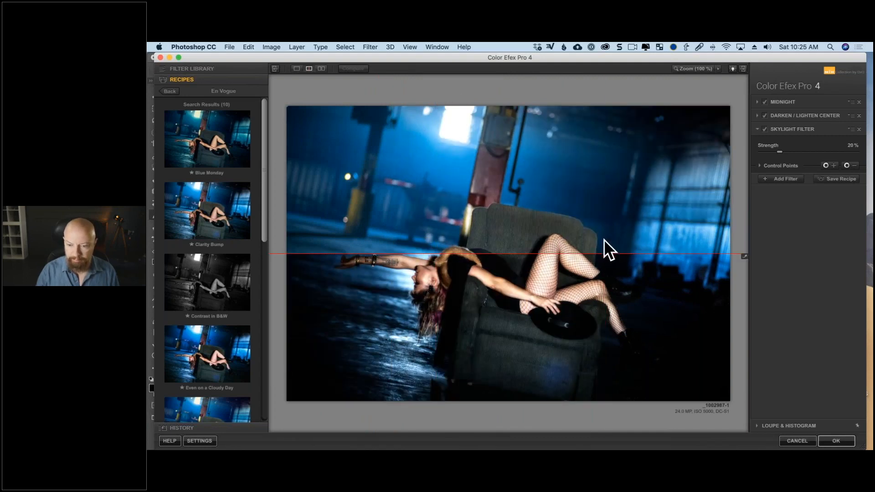
{"action": "left_click_drag", "start_coordinate": [600, 170], "coordinate": [586, 238]}
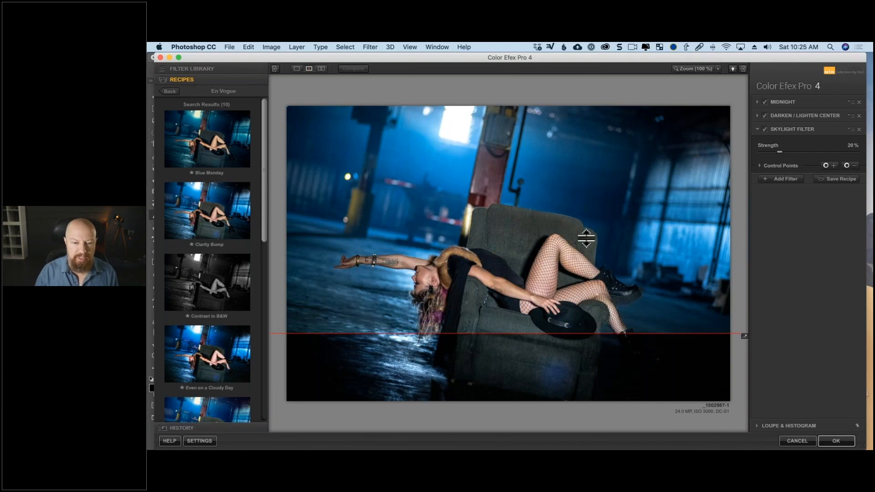
- Check the side-by-side and split previews, compare with the original again in single view, and leave the filter without applying changes
{"action": "left_click", "coordinate": [321, 69]}
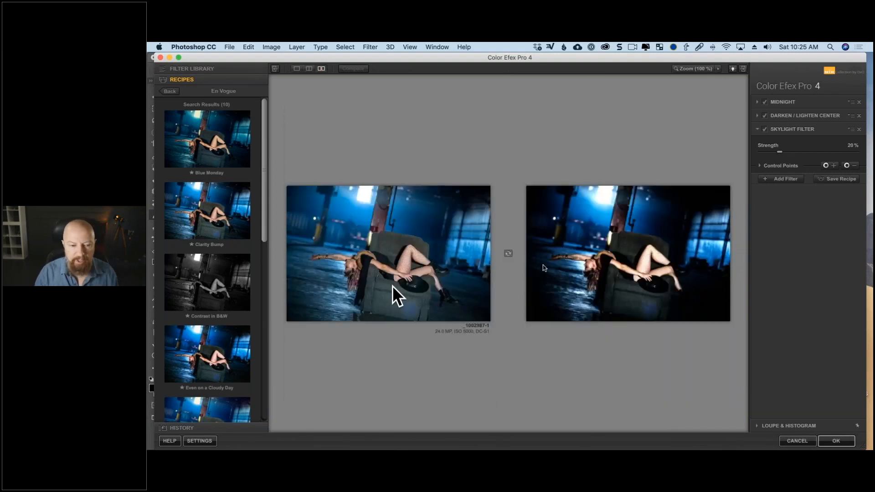
{"action": "left_click", "coordinate": [307, 68]}
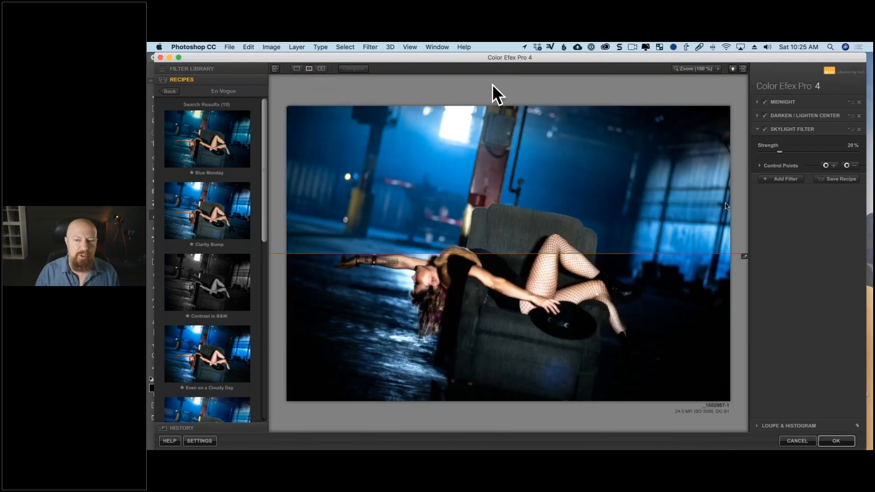
{"action": "left_click", "coordinate": [745, 256]}
{"action": "left_click", "coordinate": [297, 69]}
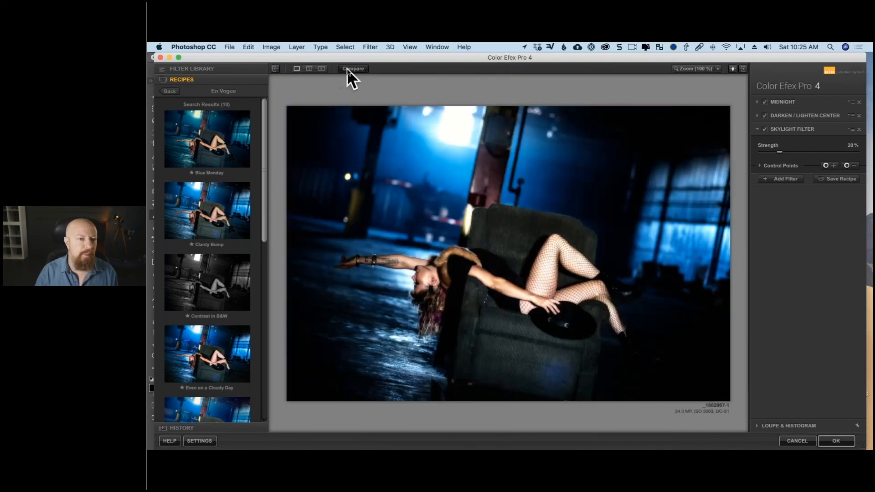
{"action": "left_click", "coordinate": [347, 68]}
{"action": "left_click", "coordinate": [348, 69]}
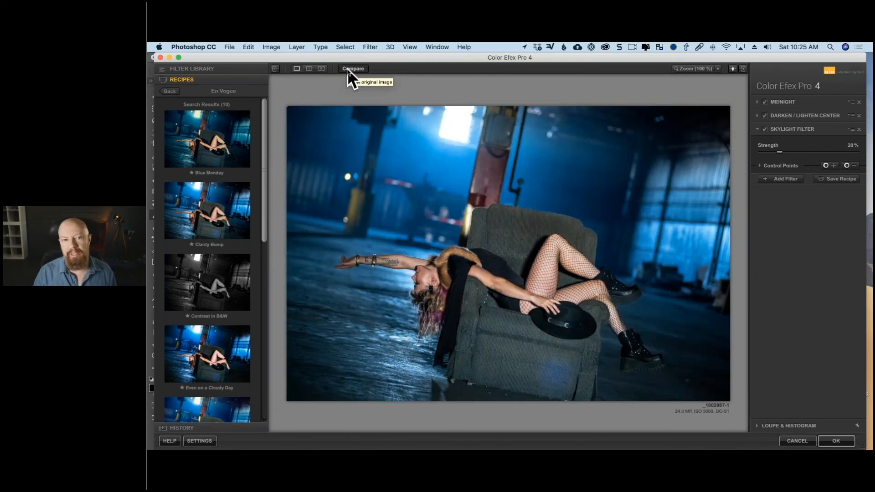
{"action": "left_click", "coordinate": [348, 69]}
{"action": "left_click", "coordinate": [348, 69]}
{"action": "left_click", "coordinate": [348, 69]}
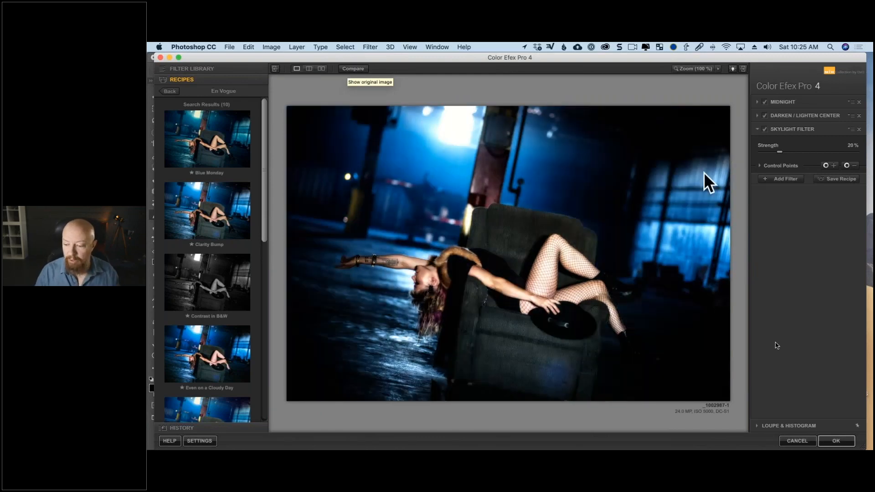
{"action": "left_click", "coordinate": [798, 439]}
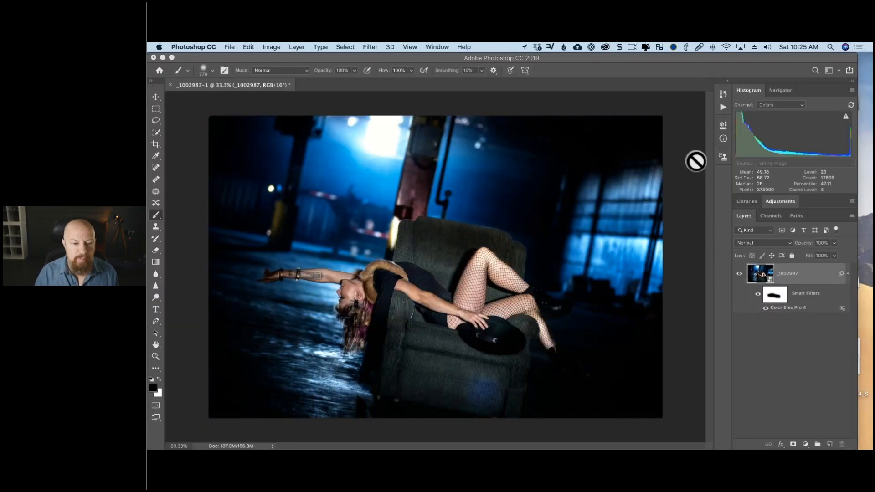
- Close the _1002987-1 document without saving, and open the raw file _1003075.RW2 in Camera Raw
{"action": "left_click", "coordinate": [171, 85]}
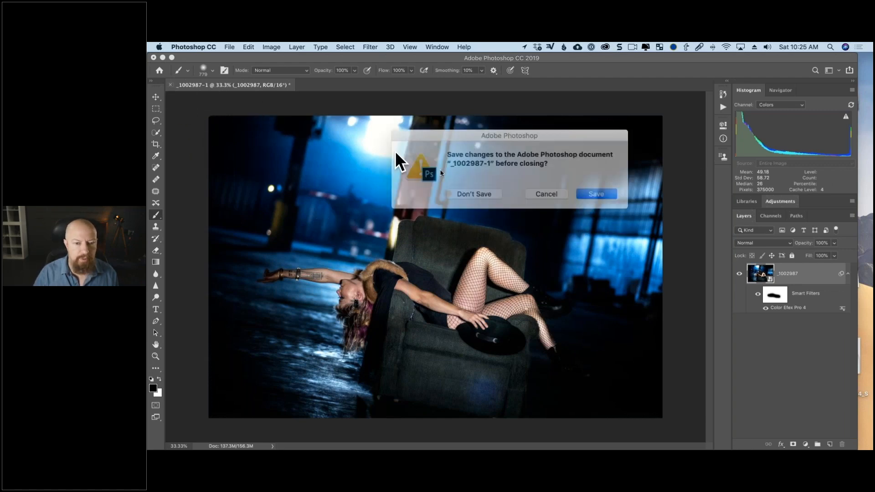
{"action": "left_click", "coordinate": [494, 188]}
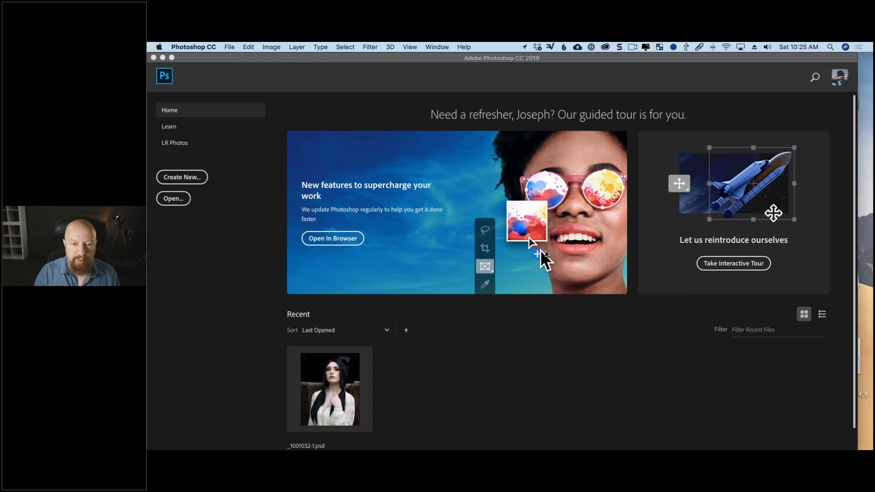
{"action": "key", "text": "super+o"}
{"action": "left_click", "coordinate": [433, 146]}
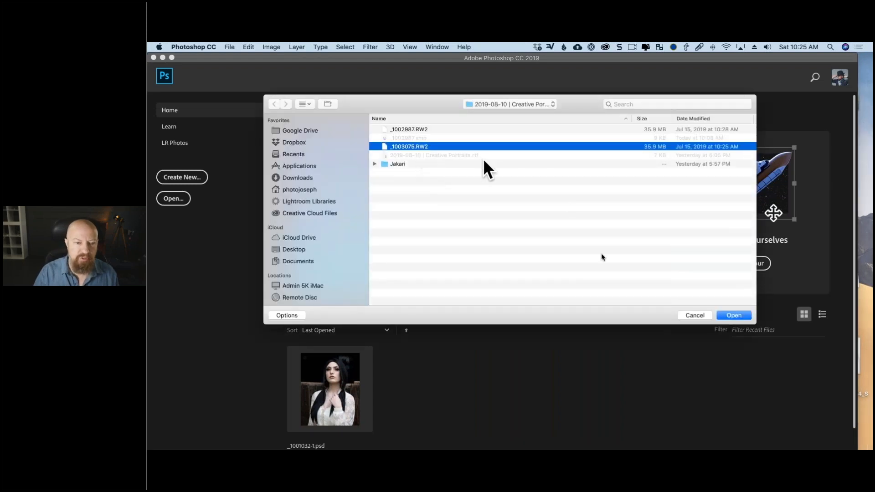
{"action": "left_click", "coordinate": [730, 314]}
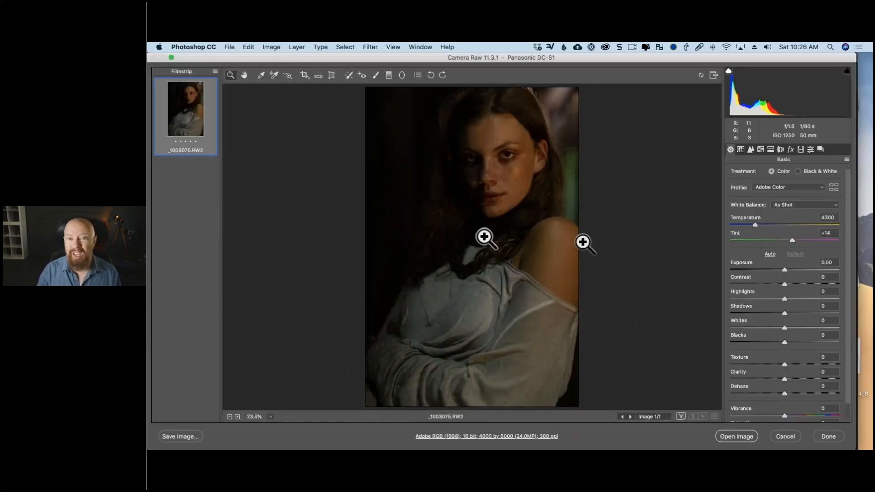
- Try the automatic tone adjustments on the raw portrait, and reset all settings
{"action": "left_click", "coordinate": [770, 254]}
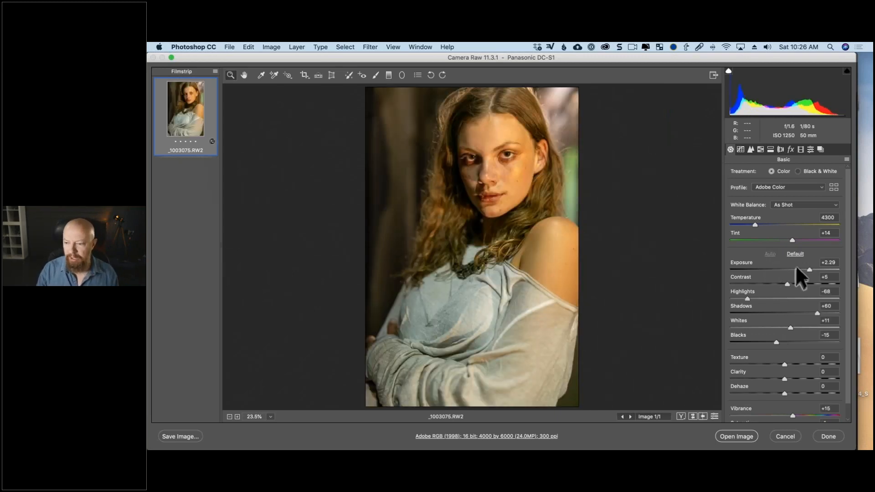
{"action": "key", "text": "alt"}
{"action": "left_click", "coordinate": [786, 437]}
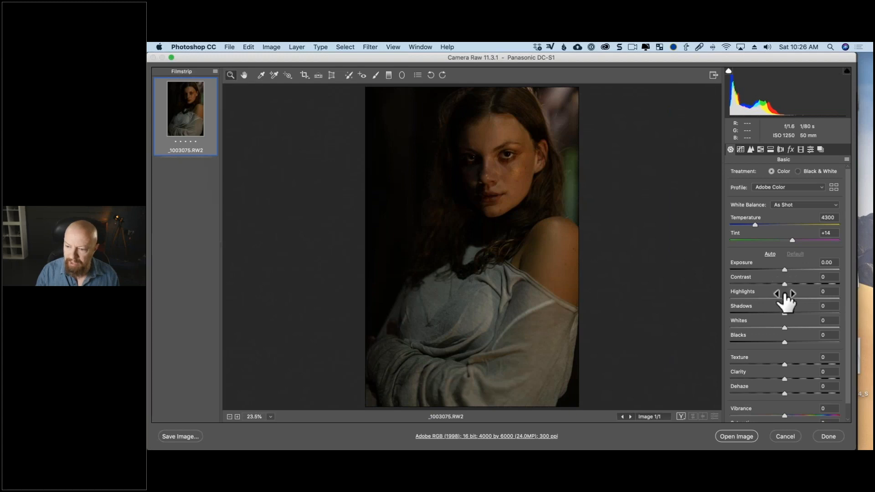
- Set the raw portrait's Exposure to +0.40 and Whites to +46, and open it as a Smart Object
{"action": "left_click_drag", "start_coordinate": [786, 269], "coordinate": [791, 270]}
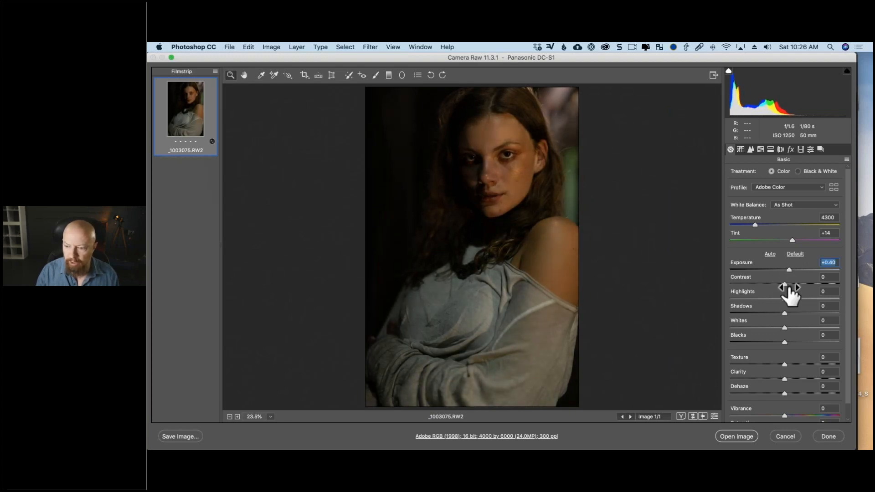
{"action": "left_click_drag", "start_coordinate": [786, 328], "coordinate": [809, 325]}
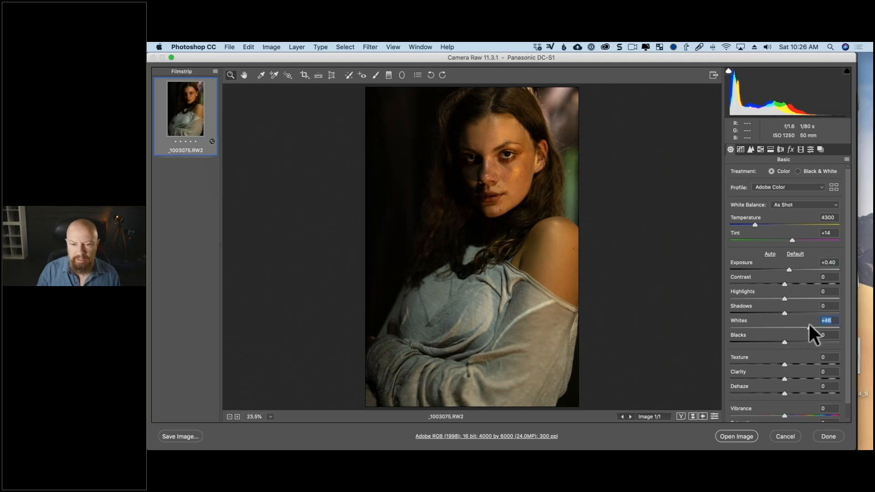
{"action": "key", "text": "shift"}
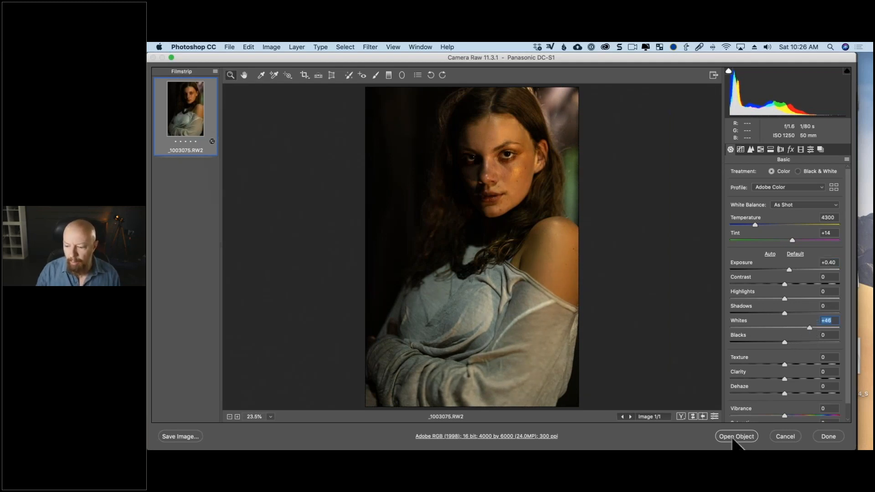
{"action": "left_click", "coordinate": [734, 439], "text": "shift"}
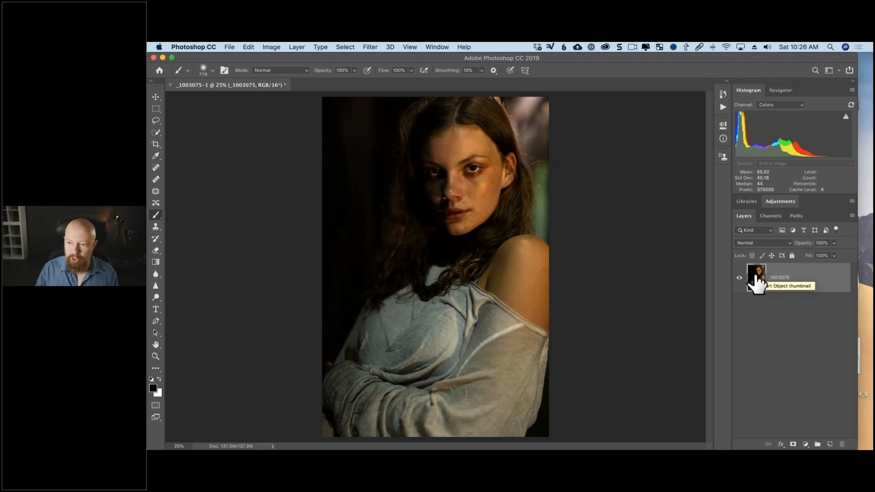
- Convert the _1003075 layer to a Smart Object, and launch the Nik Collection's Analog Efex Pro 2 filter on it
{"action": "right_click", "coordinate": [793, 274]}
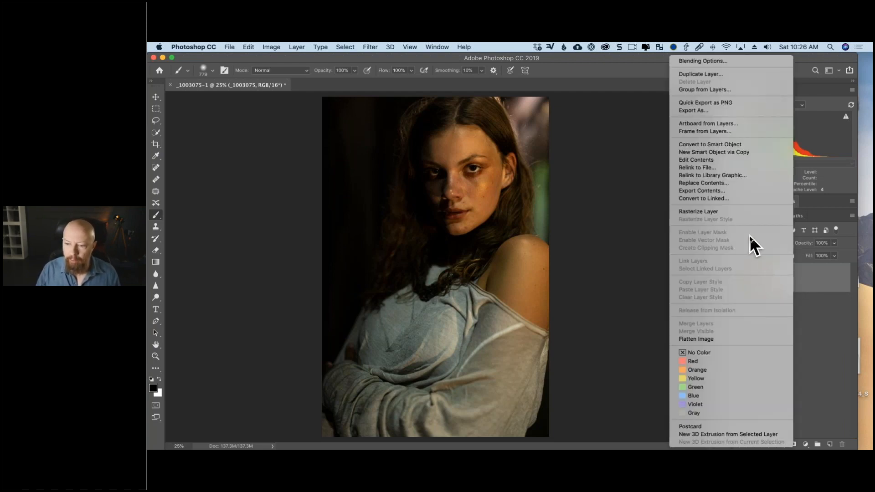
{"action": "left_click", "coordinate": [764, 144]}
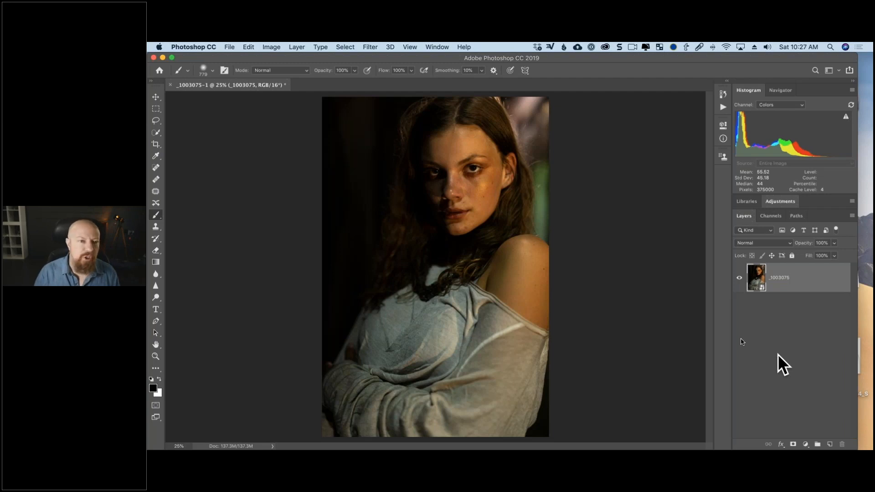
{"action": "left_click", "coordinate": [370, 47]}
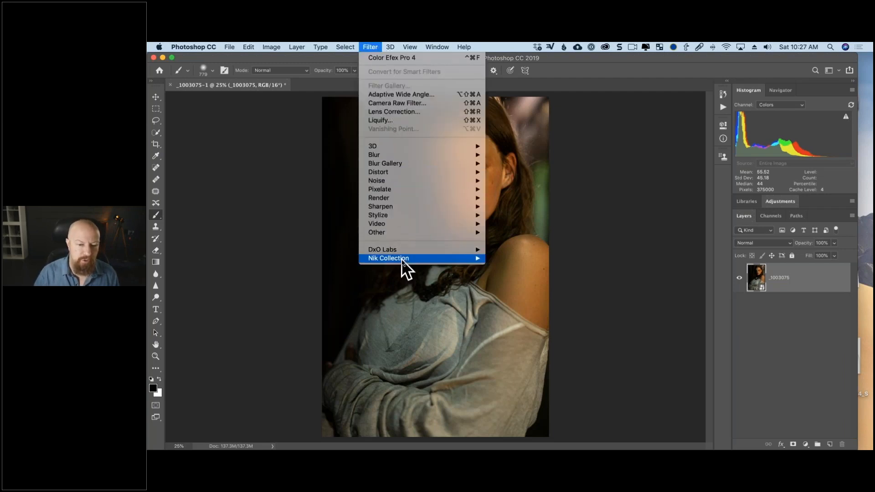
{"action": "mouse_move", "coordinate": [402, 258]}
{"action": "left_click", "coordinate": [513, 257]}
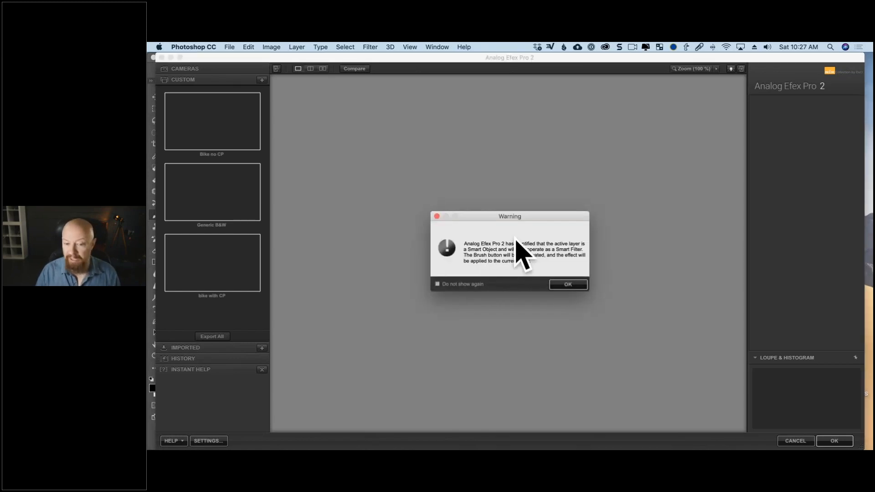
- Dismiss the Smart Object warning, preview Classic Camera presets 1 and 4, and apply the Classic Camera 9 preset to the portrait
{"action": "left_click", "coordinate": [568, 284]}
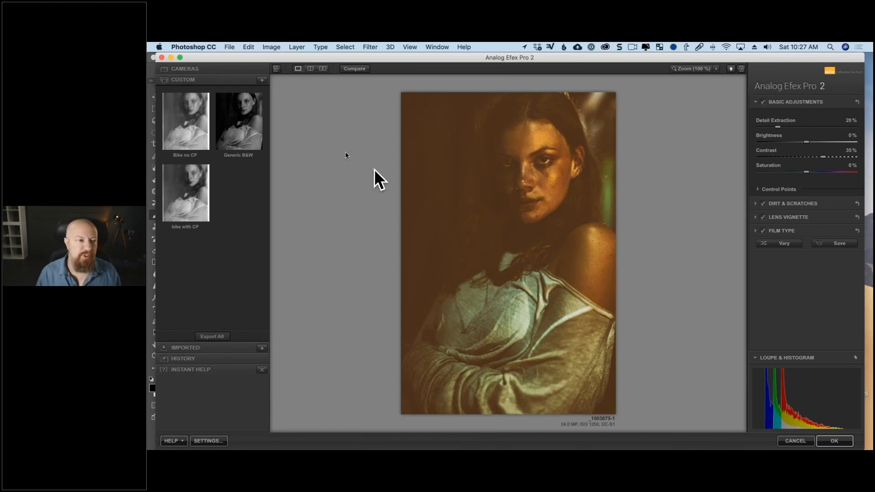
{"action": "left_click", "coordinate": [205, 71]}
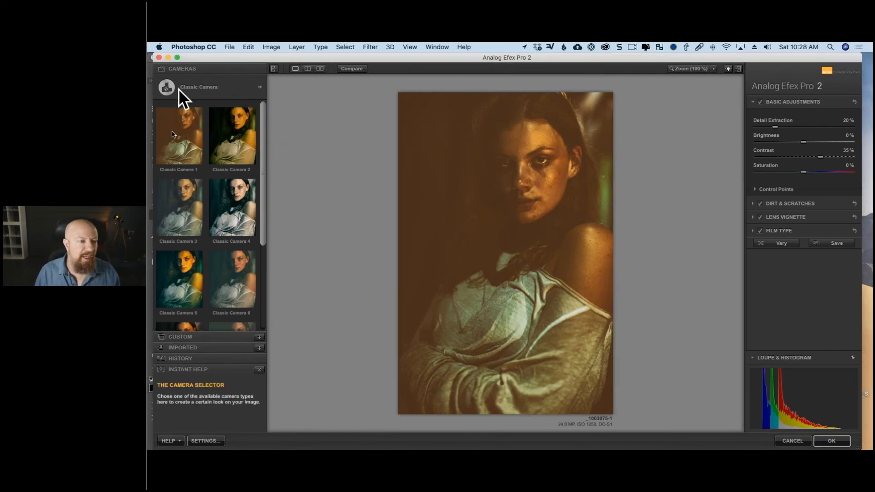
{"action": "left_click", "coordinate": [221, 86]}
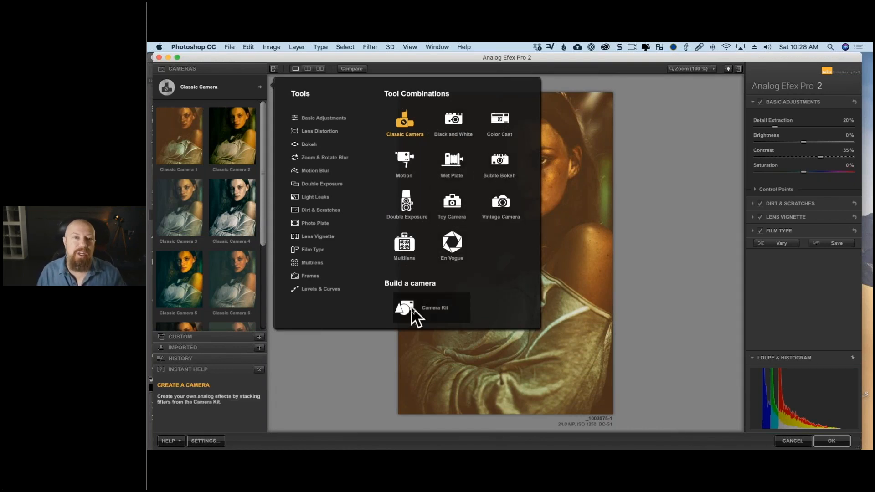
{"action": "left_click", "coordinate": [185, 136]}
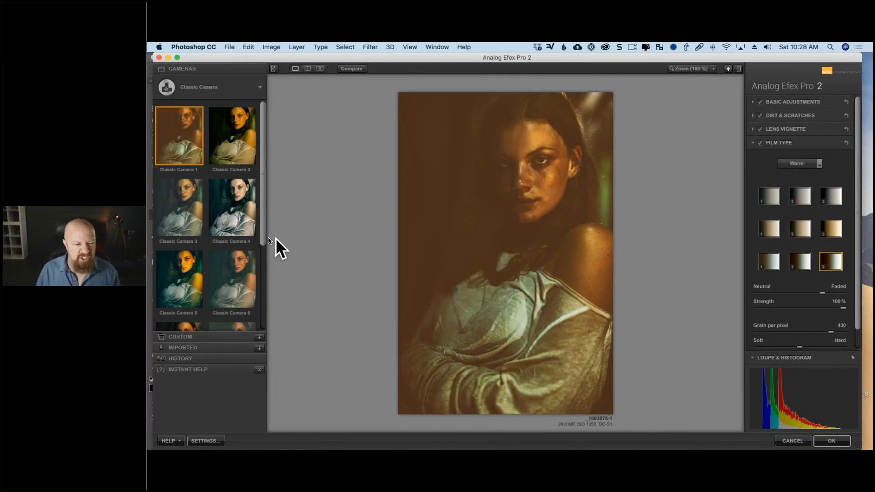
{"action": "left_click", "coordinate": [231, 201]}
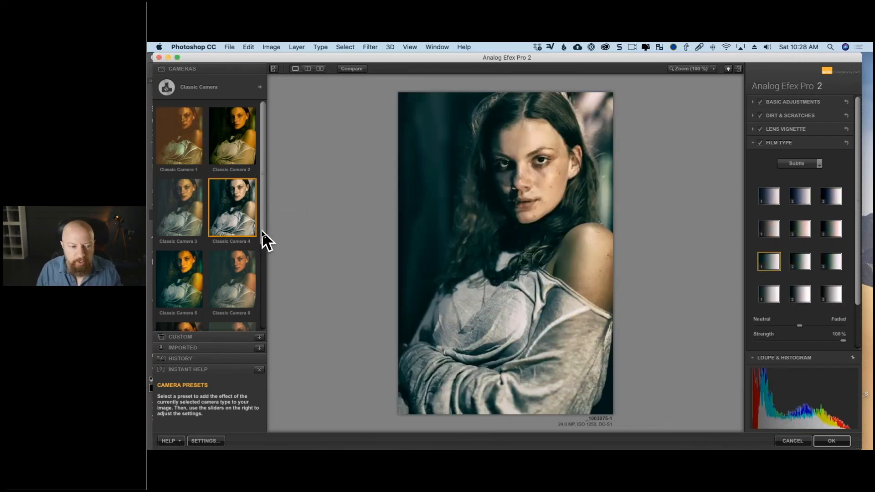
{"action": "left_click_drag", "start_coordinate": [261, 230], "coordinate": [262, 319]}
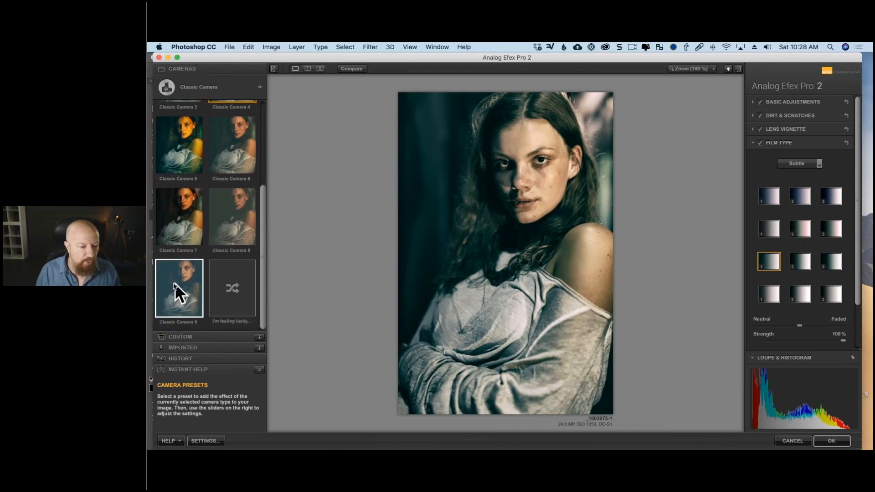
{"action": "left_click", "coordinate": [174, 283]}
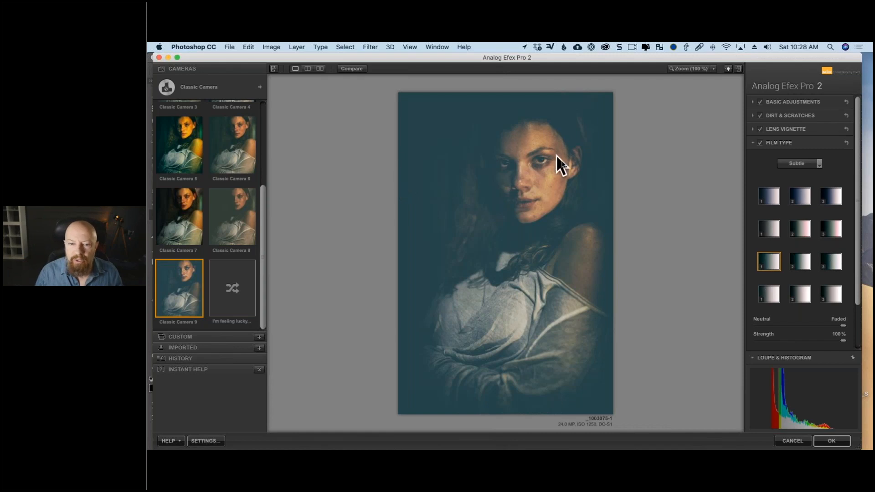
- Set Detail Extraction to 40% and Brightness to 10% in the preset's Basic Adjustments
{"action": "left_click", "coordinate": [753, 143]}
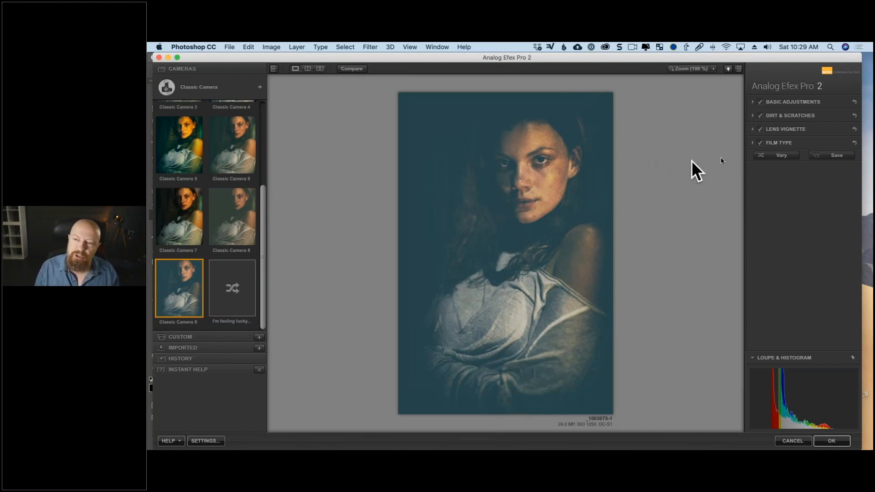
{"action": "left_click", "coordinate": [753, 143]}
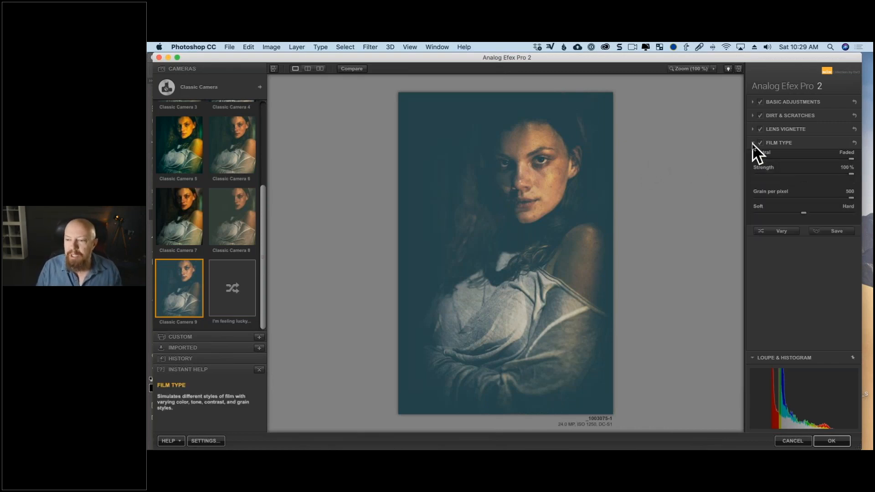
{"action": "left_click", "coordinate": [753, 144]}
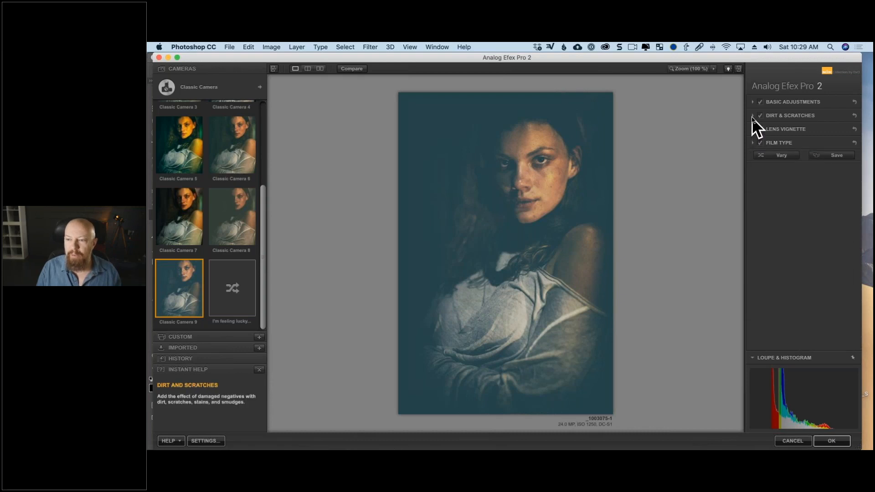
{"action": "left_click", "coordinate": [753, 102]}
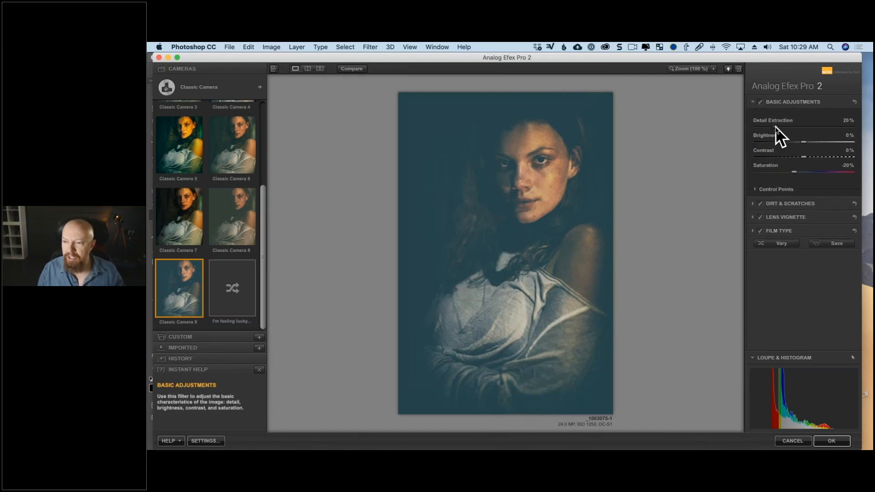
{"action": "left_click_drag", "start_coordinate": [775, 128], "coordinate": [797, 131]}
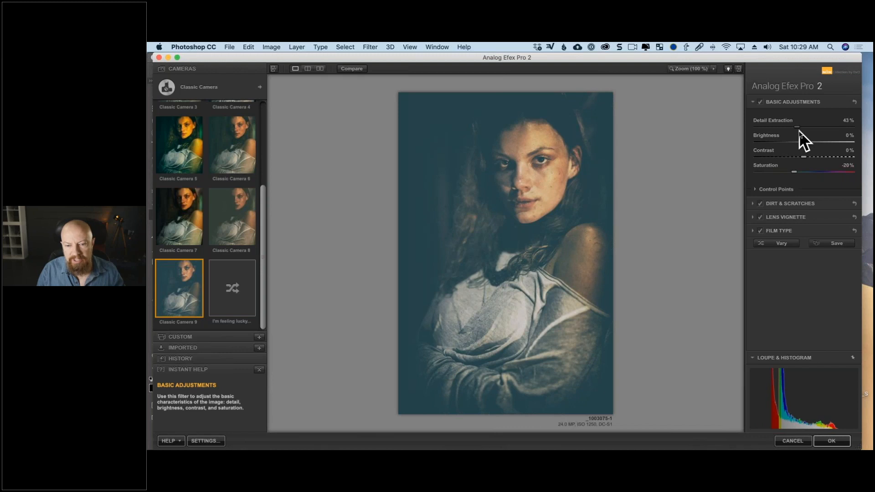
{"action": "left_click_drag", "start_coordinate": [803, 130], "coordinate": [813, 130]}
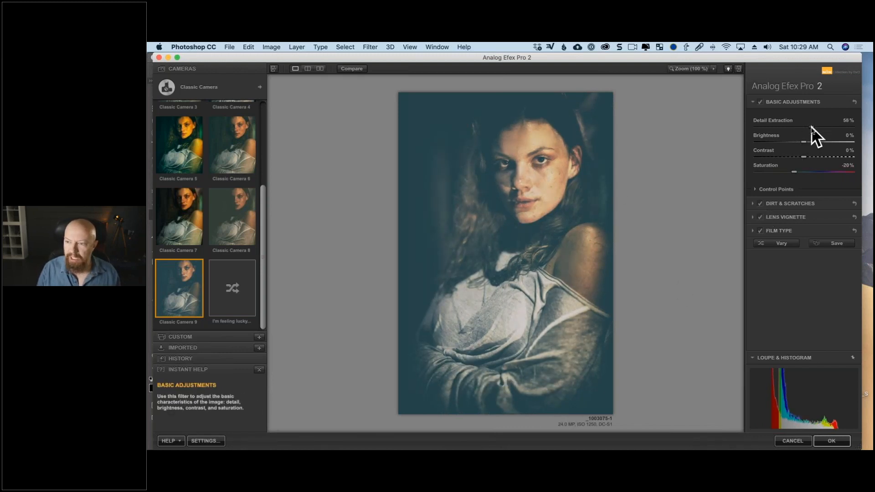
{"action": "left_click_drag", "start_coordinate": [813, 126], "coordinate": [808, 143]}
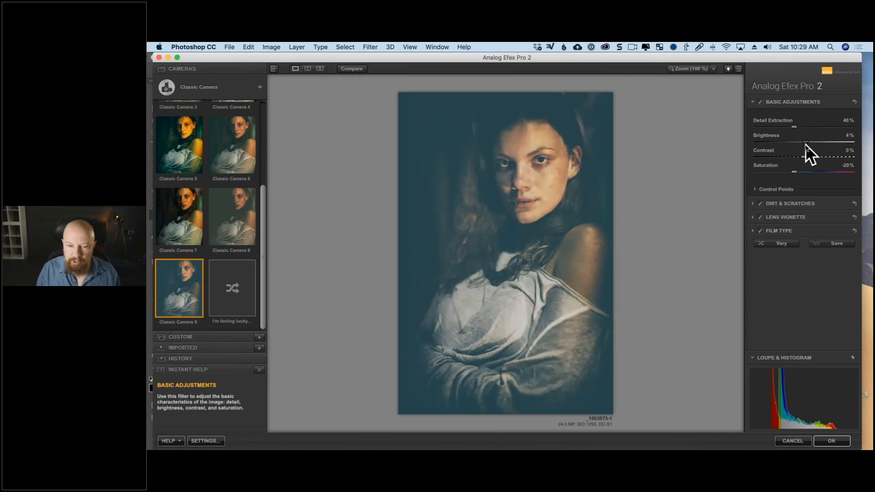
- Compare the portrait with and without Dirt & Scratches, try another Organic texture, and switch the Dirt & Scratches effect off
{"action": "left_click", "coordinate": [753, 203]}
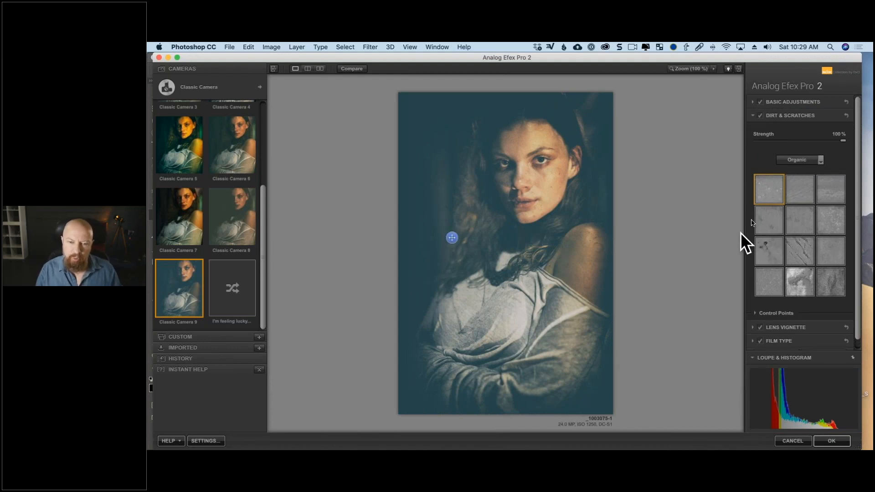
{"action": "left_click", "coordinate": [759, 114]}
{"action": "left_click", "coordinate": [760, 115]}
{"action": "left_click", "coordinate": [759, 115]}
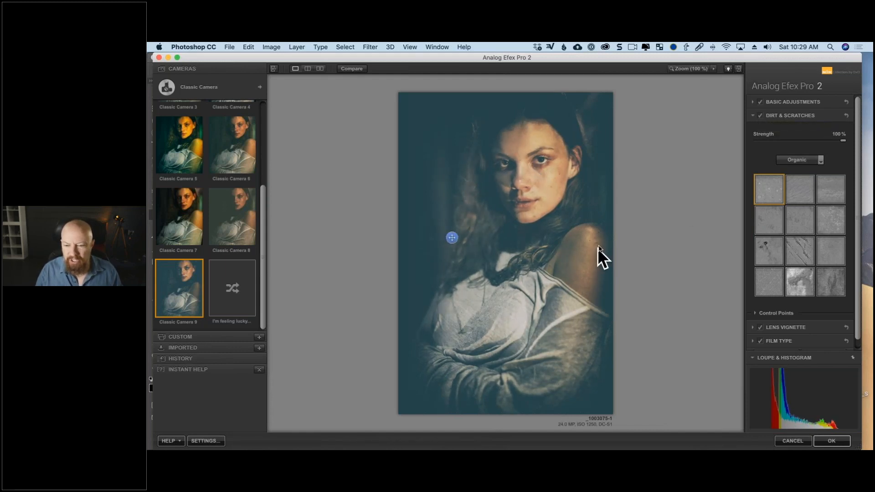
{"action": "left_click", "coordinate": [759, 117]}
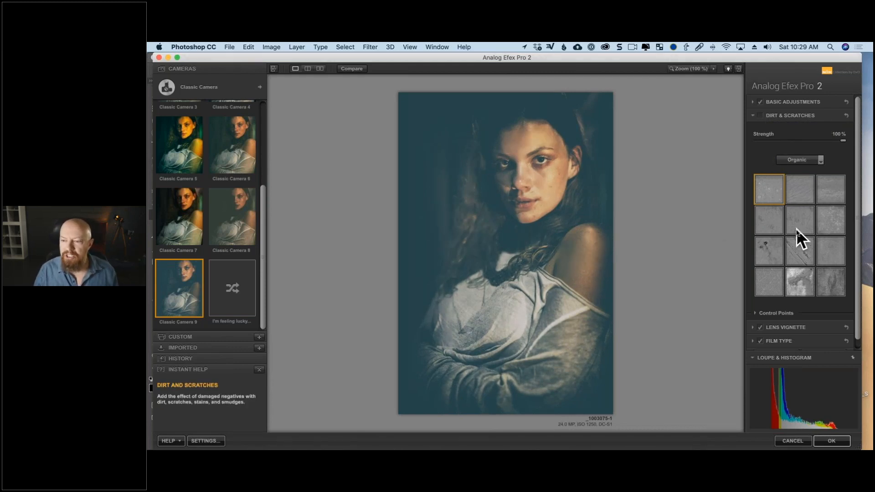
{"action": "left_click", "coordinate": [759, 116]}
{"action": "left_click", "coordinate": [793, 217]}
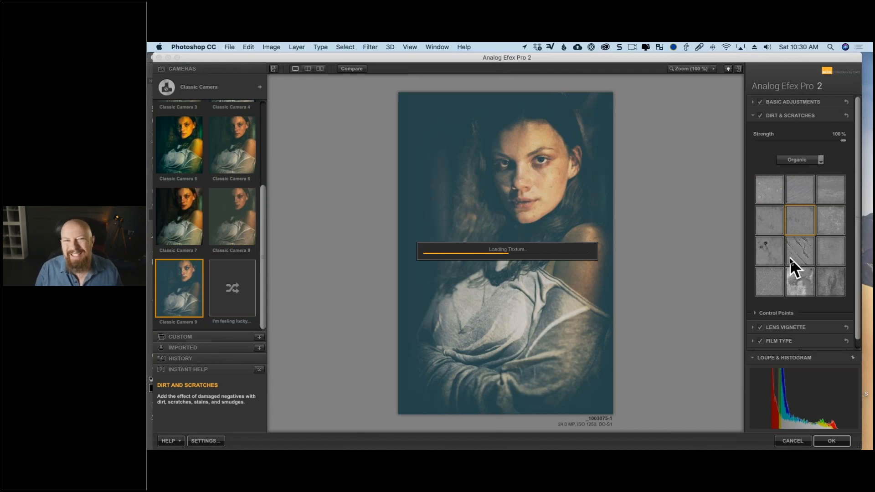
{"action": "left_click", "coordinate": [762, 116]}
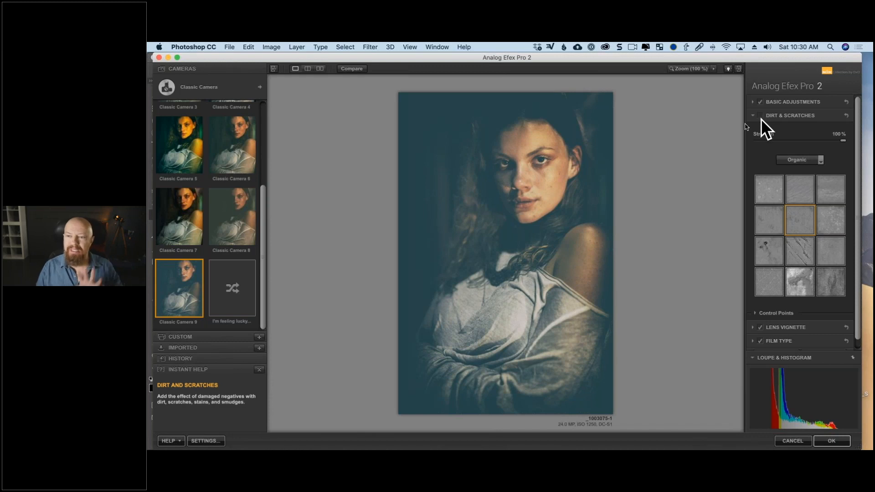
{"action": "left_click", "coordinate": [753, 115]}
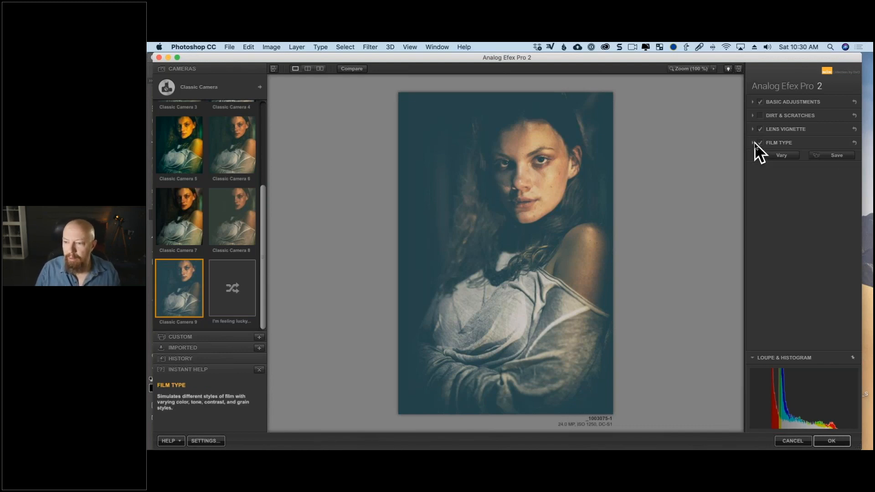
- Try several Subtle film types on the portrait, and apply film type 3 from the third row
{"action": "left_click", "coordinate": [754, 142]}
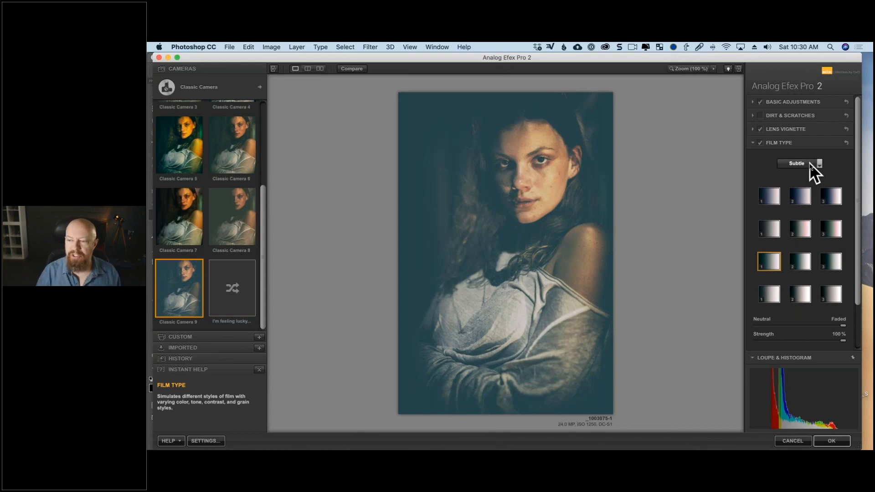
{"action": "left_click", "coordinate": [809, 163]}
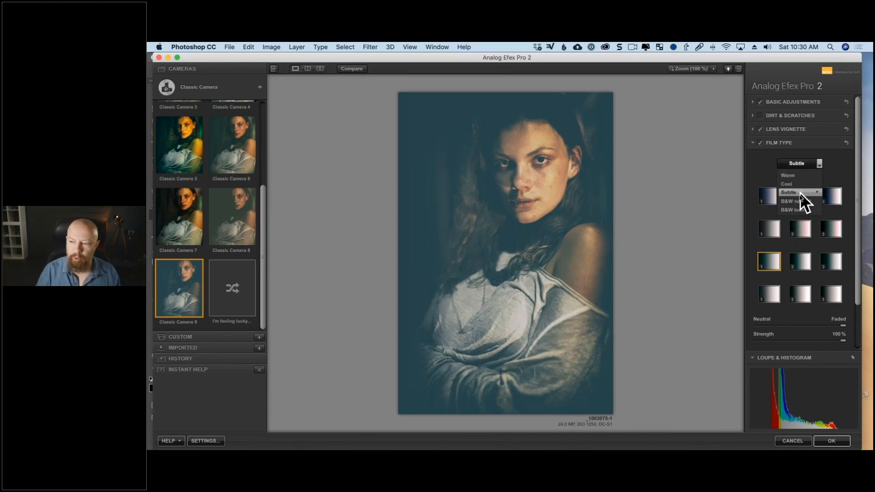
{"action": "left_click", "coordinate": [733, 206]}
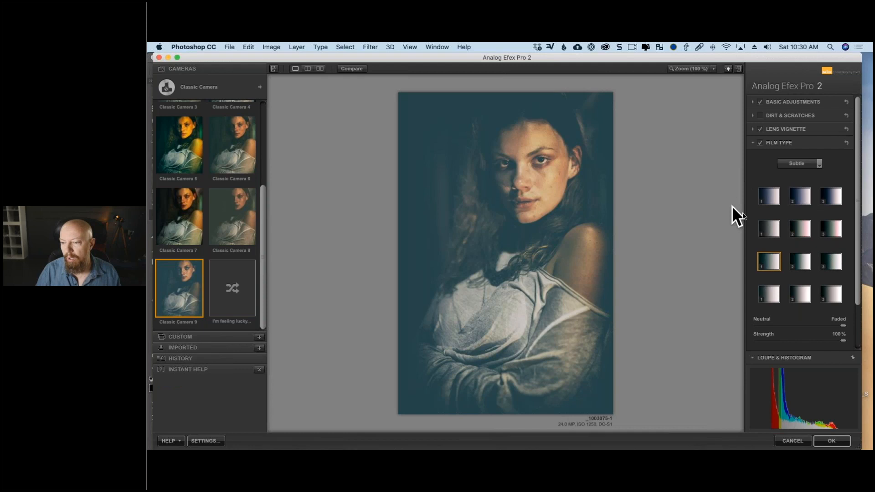
{"action": "left_click", "coordinate": [801, 265]}
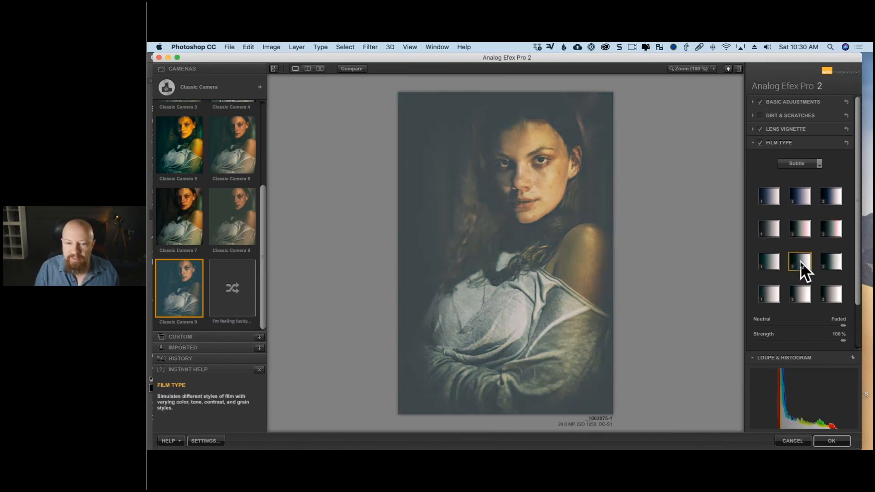
{"action": "left_click", "coordinate": [770, 261]}
{"action": "left_click", "coordinate": [827, 229]}
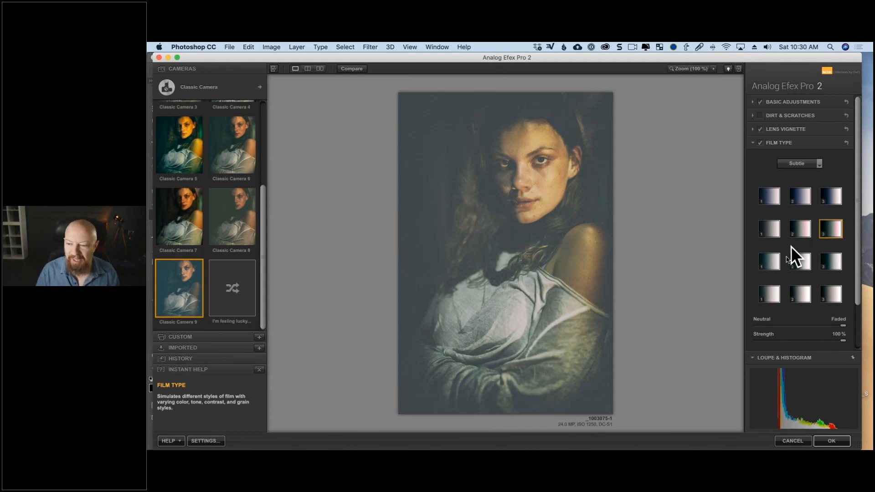
{"action": "left_click", "coordinate": [776, 263]}
{"action": "left_click", "coordinate": [805, 230]}
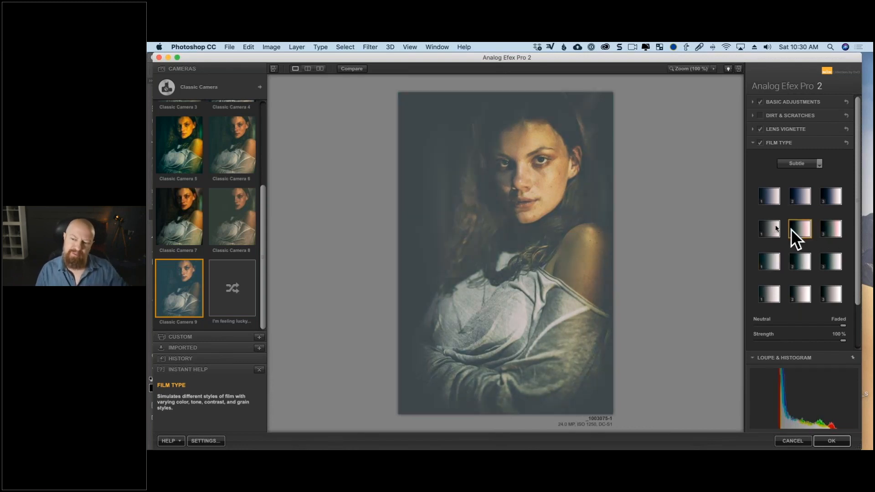
{"action": "left_click", "coordinate": [762, 226]}
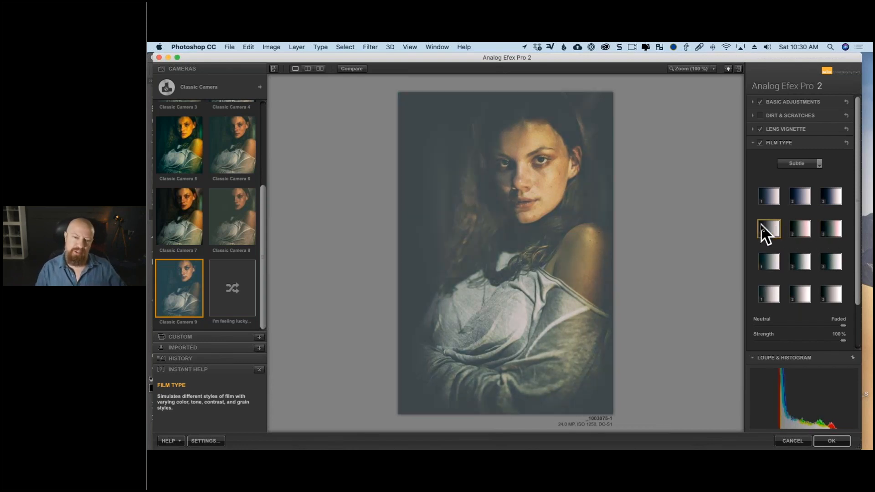
{"action": "left_click", "coordinate": [796, 198]}
{"action": "left_click", "coordinate": [830, 200]}
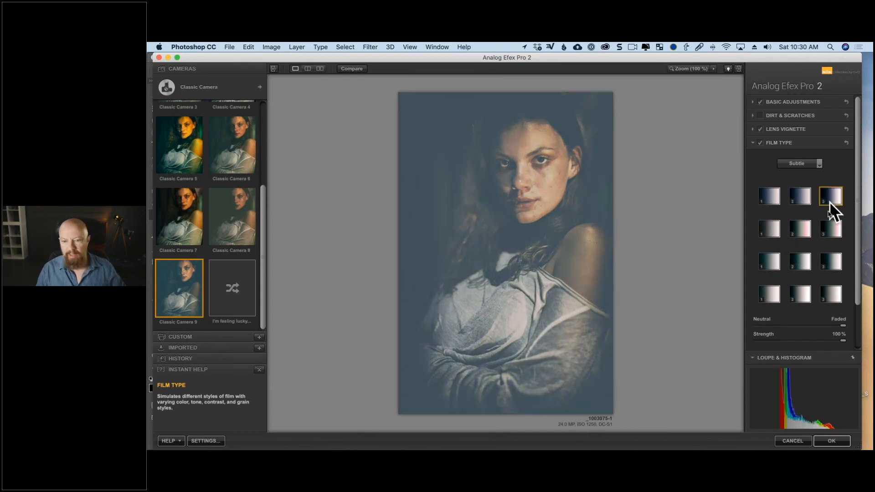
{"action": "left_click", "coordinate": [829, 226]}
{"action": "left_click", "coordinate": [830, 258]}
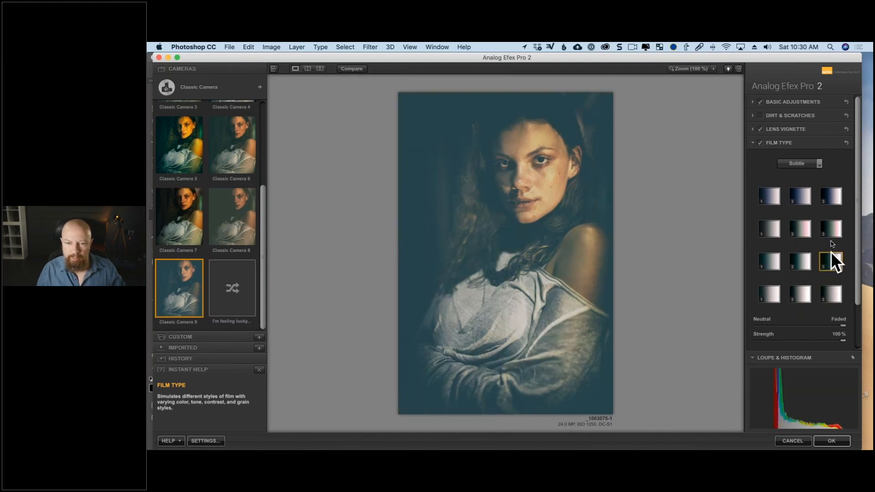
{"action": "left_click", "coordinate": [831, 230]}
{"action": "left_click", "coordinate": [830, 264]}
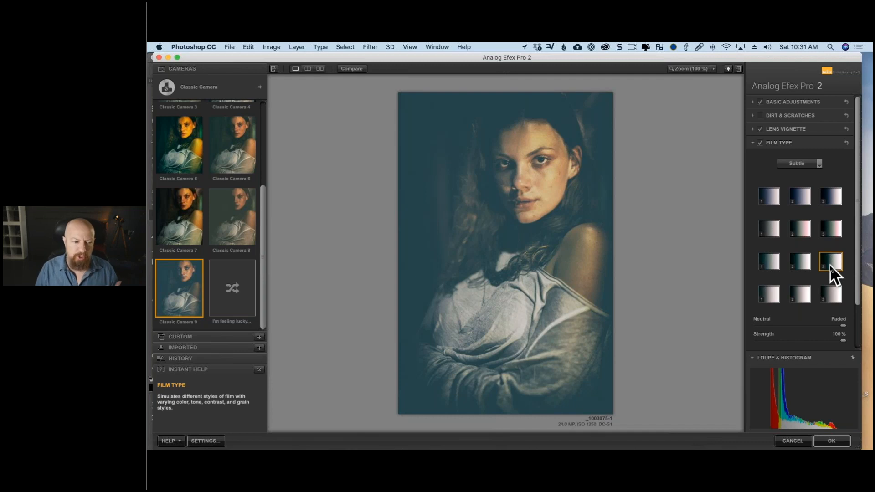
- Reduce the film type's fading to about three quarters of the way from Neutral to Faded
{"action": "left_click", "coordinate": [753, 102]}
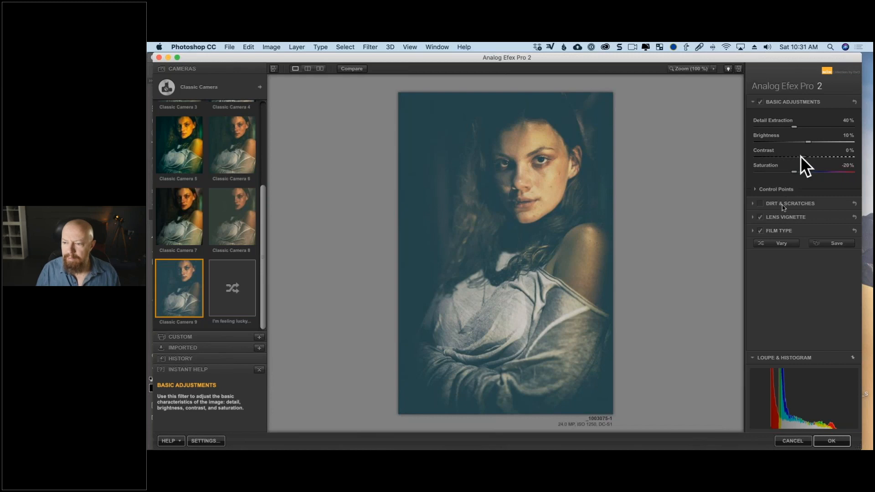
{"action": "left_click", "coordinate": [753, 231]}
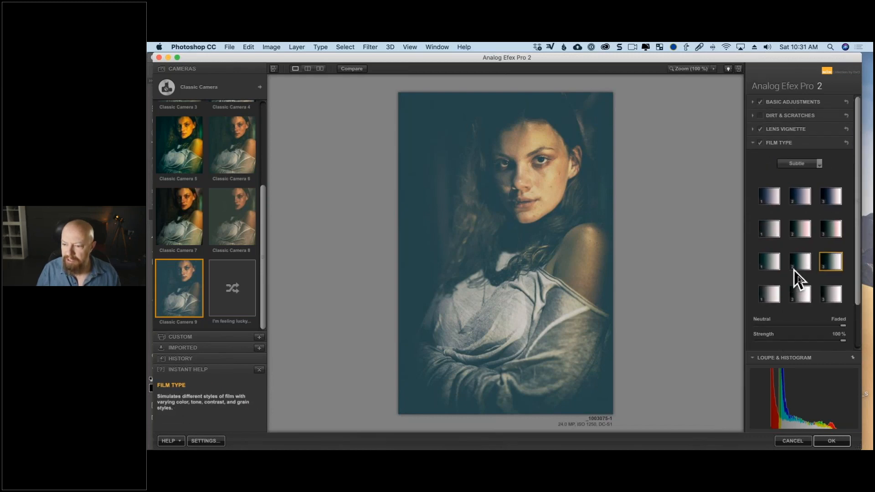
{"action": "scroll", "coordinate": [794, 263], "scroll_direction": "down", "scroll_amount": 3}
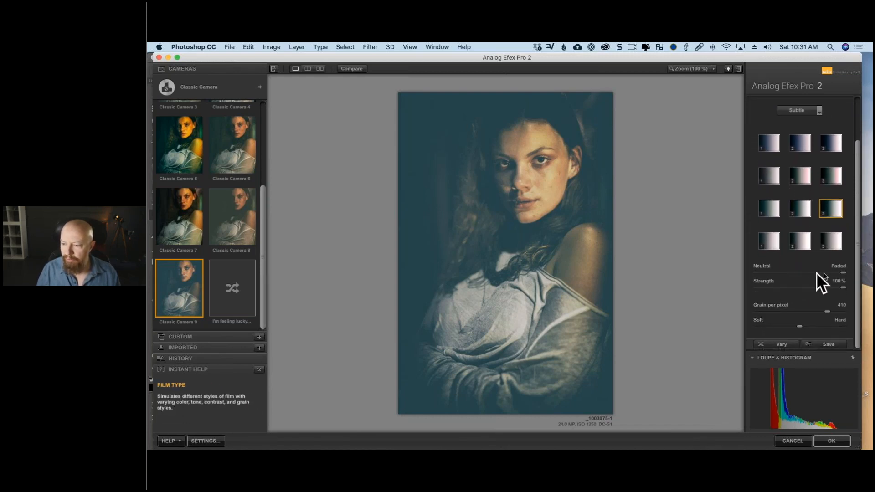
{"action": "left_click_drag", "start_coordinate": [843, 272], "coordinate": [824, 274]}
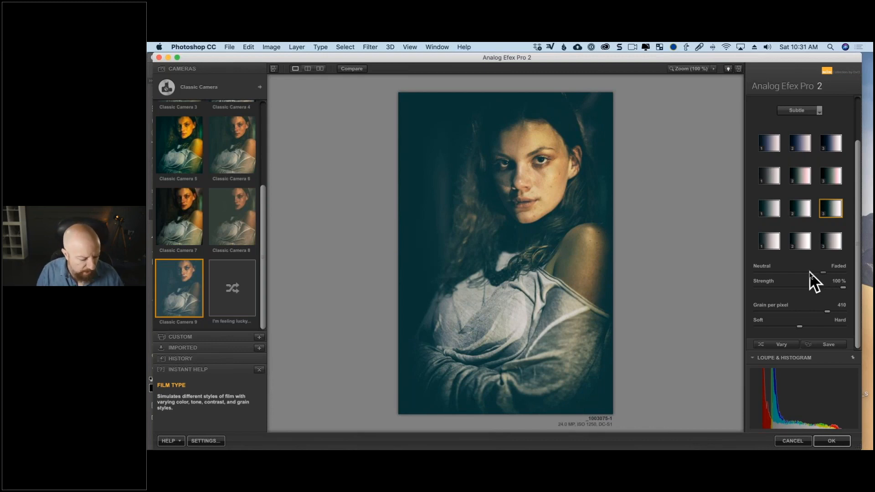
- Raise Detail Extraction in the Basic Adjustments to 64%
{"action": "scroll", "coordinate": [792, 144], "scroll_direction": "up", "scroll_amount": 3}
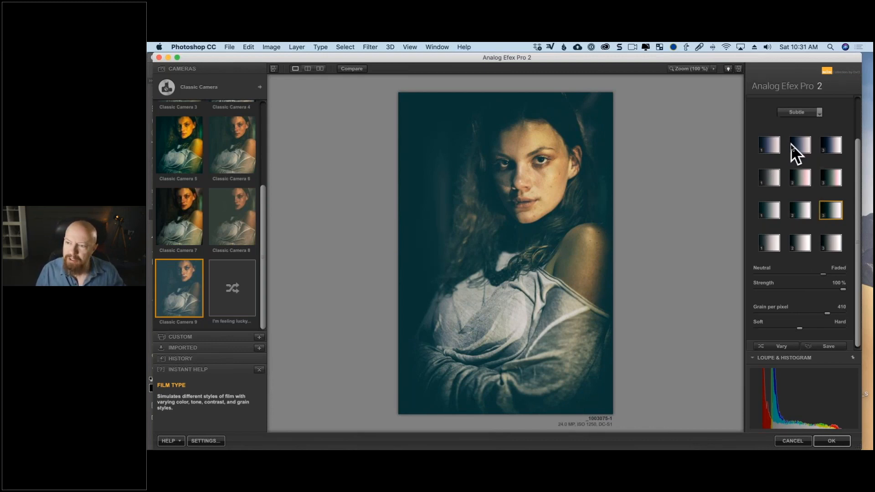
{"action": "scroll", "coordinate": [778, 111], "scroll_direction": "up", "scroll_amount": 1}
{"action": "left_click", "coordinate": [753, 101]}
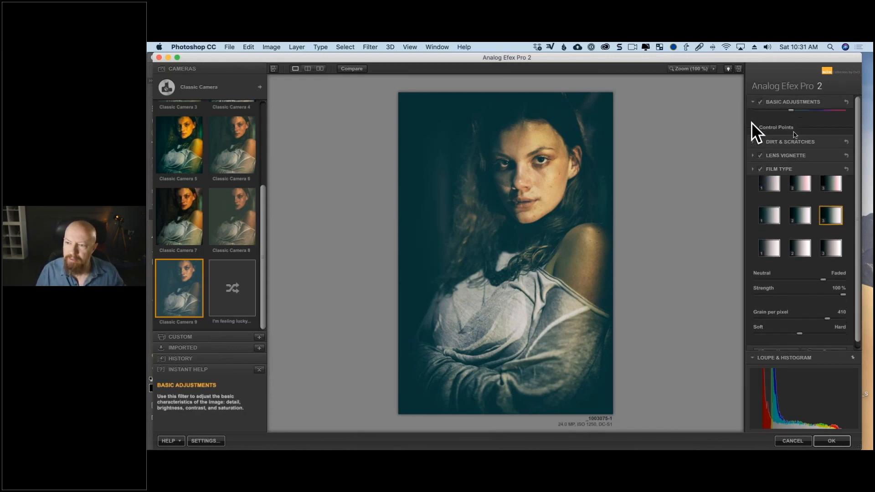
{"action": "left_click_drag", "start_coordinate": [797, 127], "coordinate": [812, 128]}
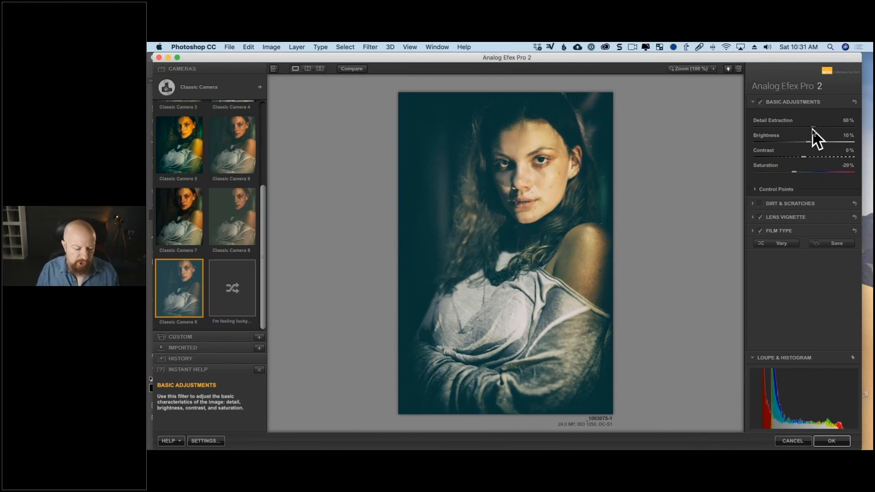
{"action": "left_click_drag", "start_coordinate": [813, 129], "coordinate": [816, 130]}
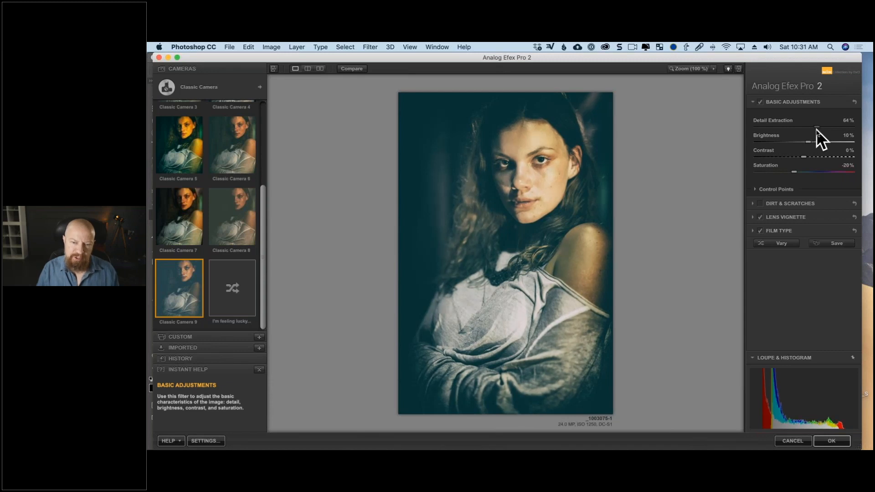
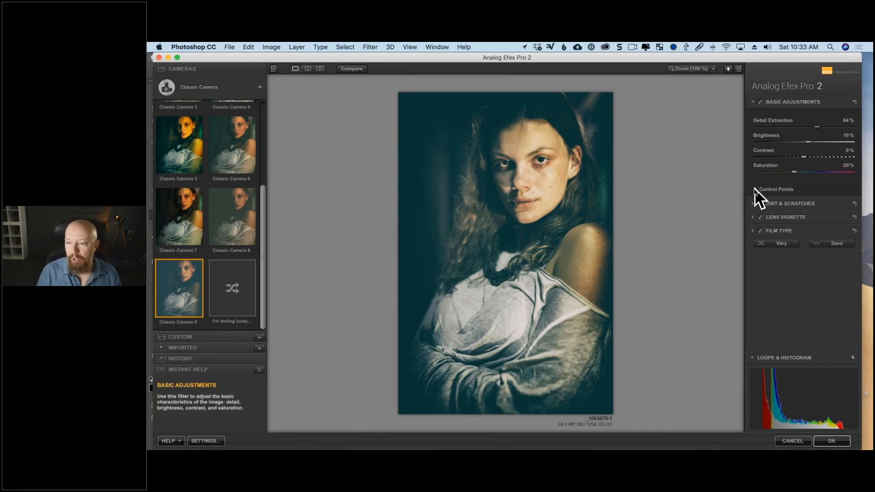
- Add a Basic Adjustments control point on the cheek beside the nose and enlarge its area of influence to 34%
{"action": "left_click", "coordinate": [755, 189]}
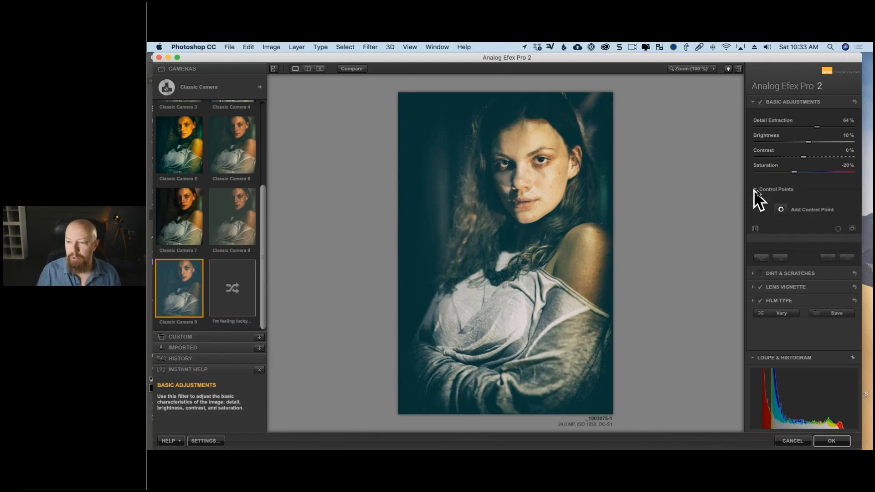
{"action": "left_click", "coordinate": [780, 210]}
{"action": "left_click", "coordinate": [526, 169]}
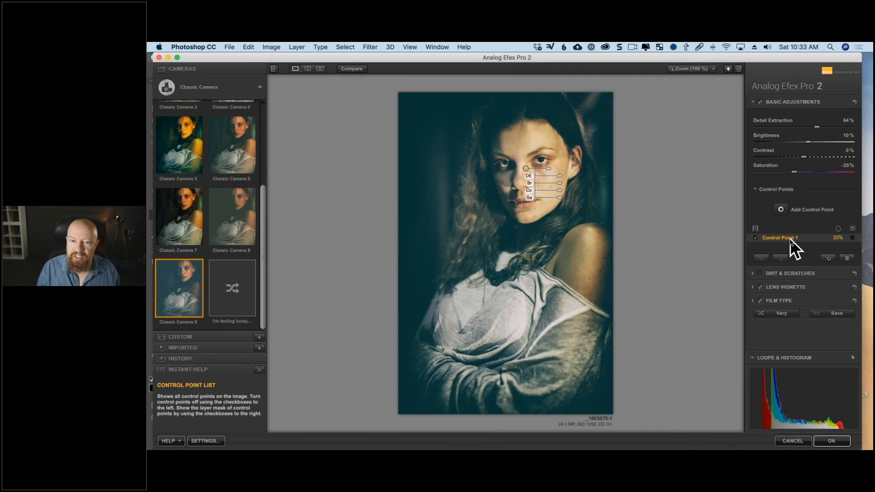
{"action": "left_click_drag", "start_coordinate": [549, 168], "coordinate": [556, 172]}
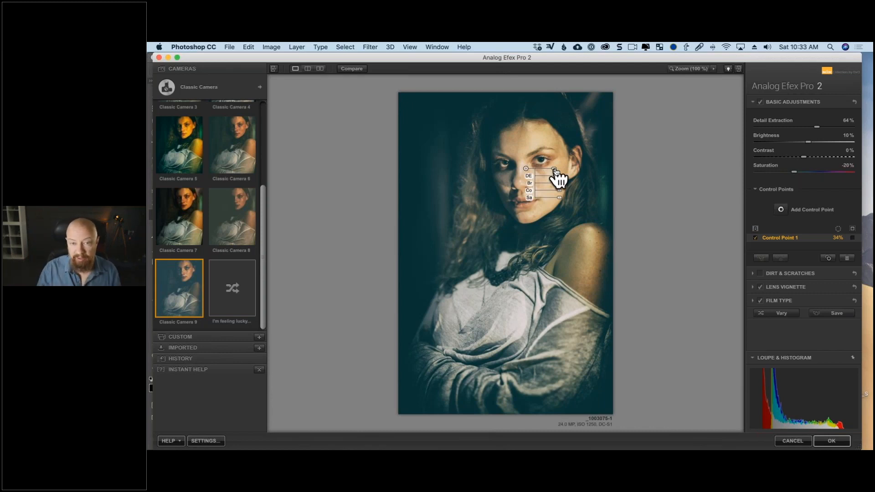
- Preview the control point's mask, reduce its area of influence to 29%, and reposition it slightly lower on the cheek
{"action": "left_click", "coordinate": [852, 238]}
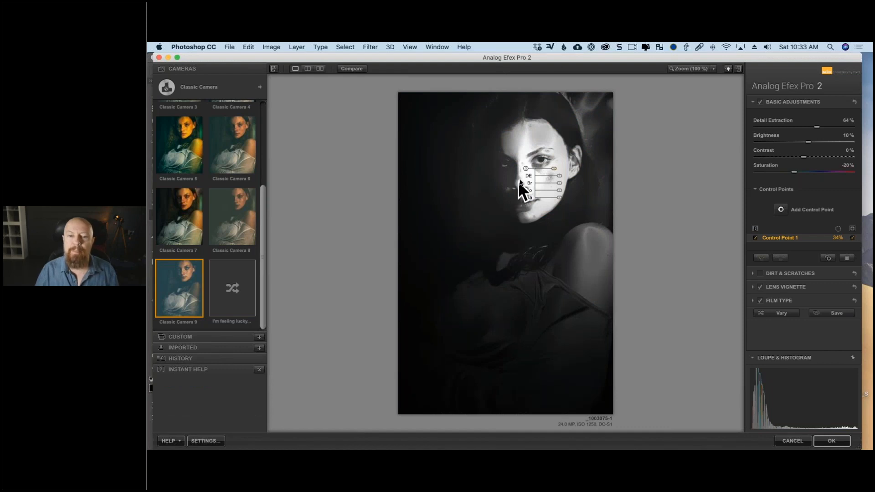
{"action": "left_click_drag", "start_coordinate": [526, 169], "coordinate": [552, 173]}
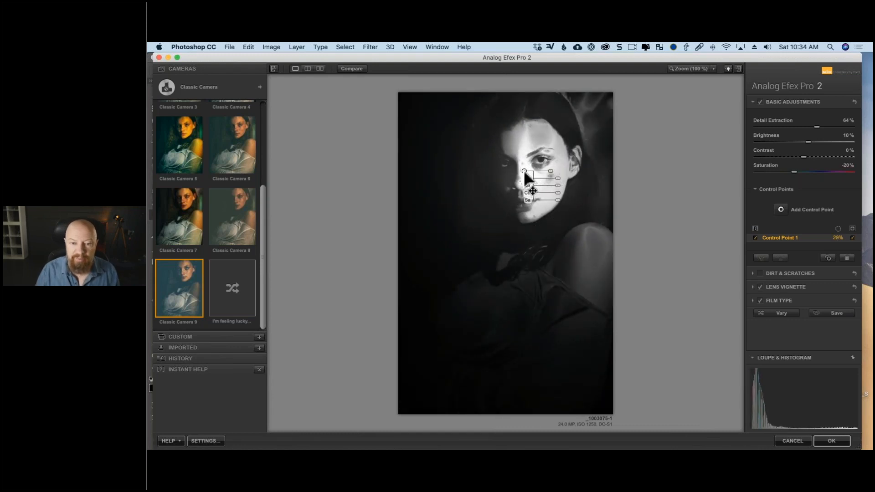
{"action": "mouse_move", "coordinate": [526, 175]}
{"action": "left_mouse_down"}
{"action": "mouse_move", "coordinate": [520, 153]}
{"action": "mouse_move", "coordinate": [554, 183]}
{"action": "mouse_move", "coordinate": [550, 115]}
{"action": "mouse_move", "coordinate": [547, 171]}
{"action": "mouse_move", "coordinate": [541, 157]}
{"action": "mouse_move", "coordinate": [524, 173]}
{"action": "mouse_move", "coordinate": [511, 171]}
{"action": "mouse_move", "coordinate": [526, 185]}
{"action": "mouse_move", "coordinate": [540, 181]}
{"action": "mouse_move", "coordinate": [526, 172]}
{"action": "mouse_move", "coordinate": [530, 179]}
{"action": "left_mouse_up"}
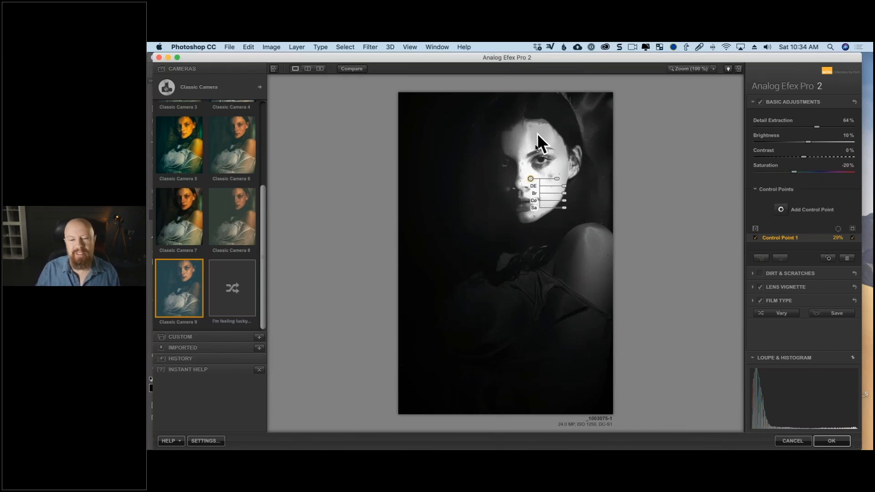
{"action": "left_click", "coordinate": [531, 179]}
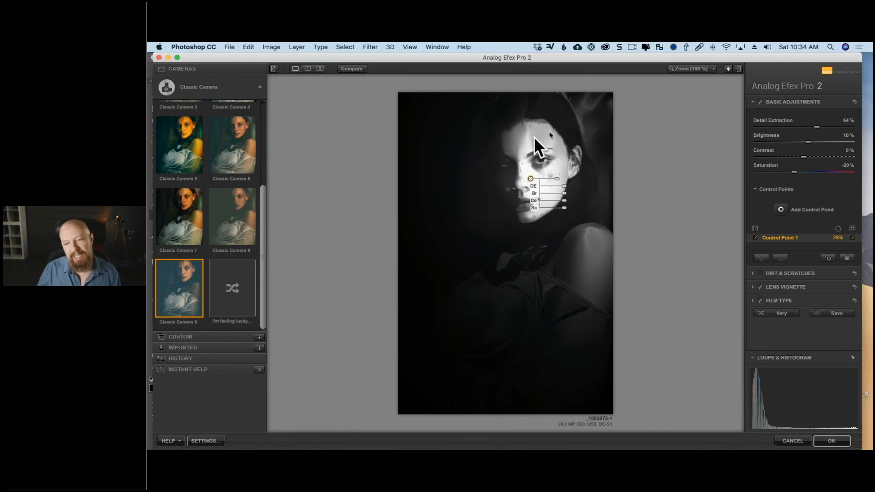
{"action": "left_click", "coordinate": [852, 238]}
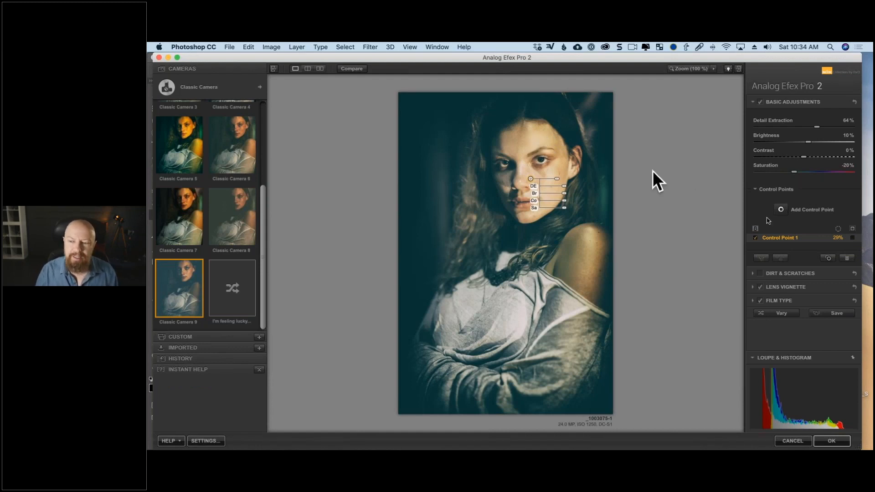
{"action": "left_click", "coordinate": [852, 238]}
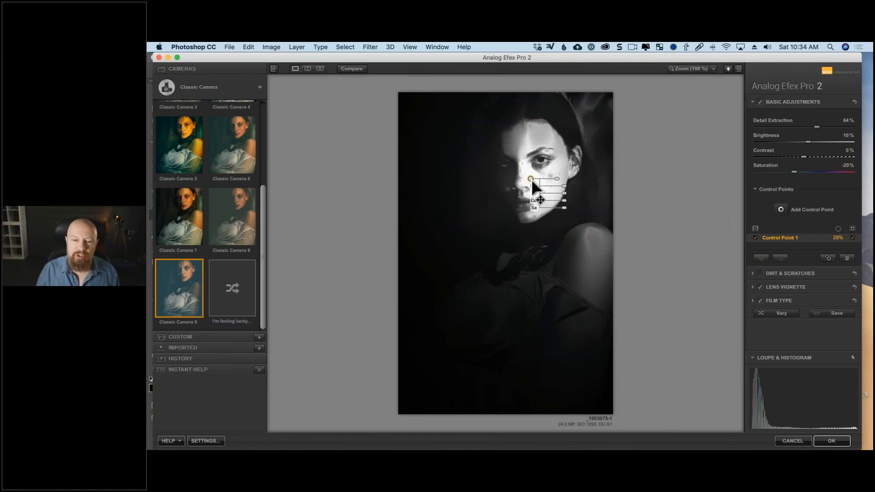
- Try a duplicate of the cheek control point on the forehead, then delete the duplicate
{"action": "left_click_drag", "start_coordinate": [531, 179], "coordinate": [536, 139]}
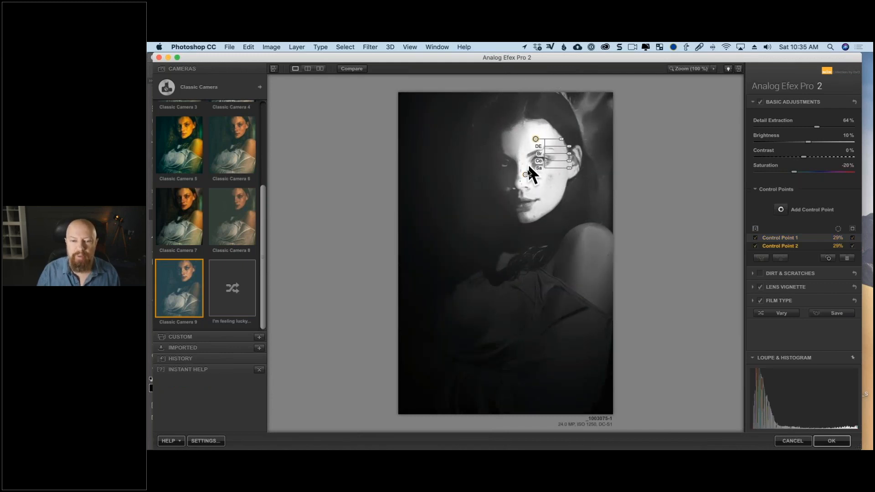
{"action": "left_click_drag", "start_coordinate": [527, 176], "coordinate": [527, 178]}
{"action": "left_click_drag", "start_coordinate": [535, 138], "coordinate": [535, 139]}
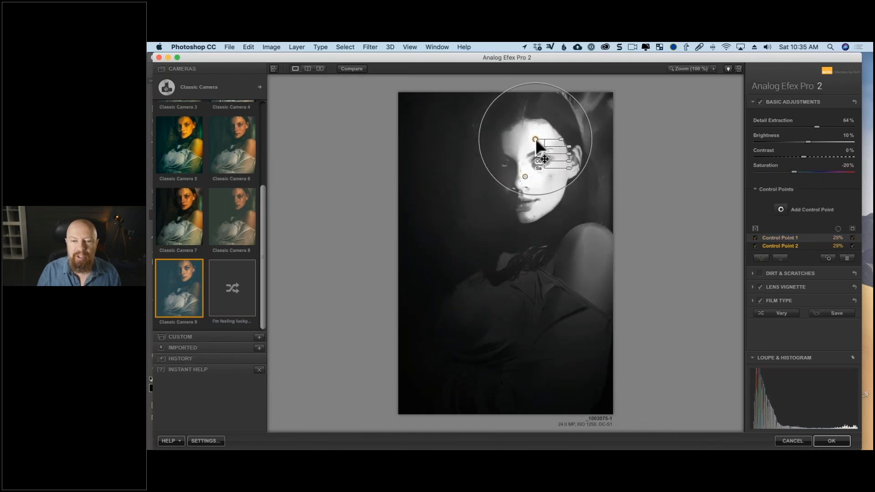
{"action": "left_click", "coordinate": [525, 177]}
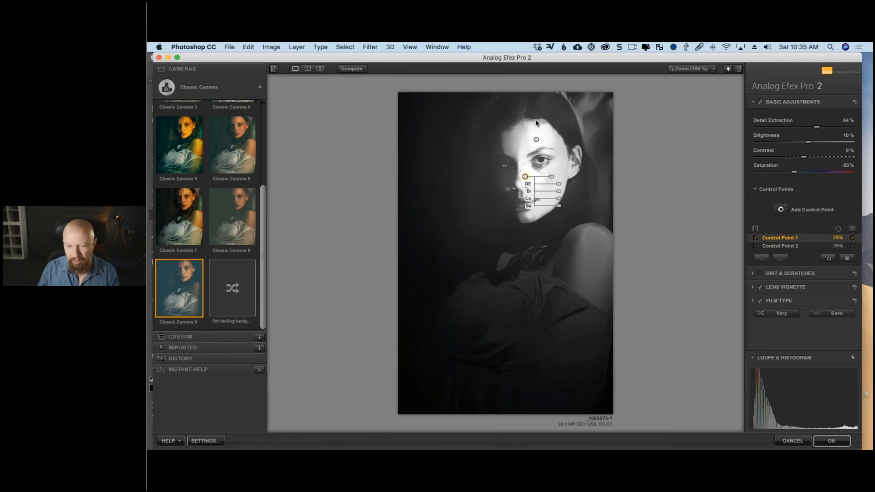
{"action": "key", "text": "Delete"}
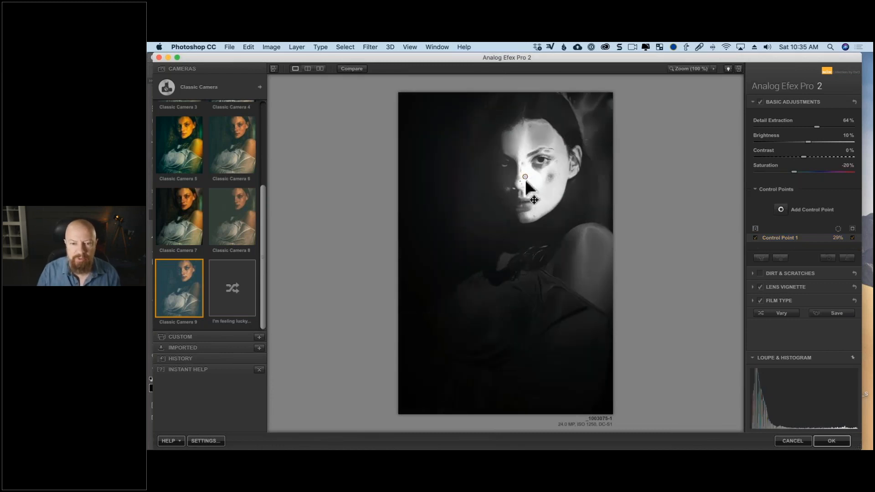
- Hide the mask, slightly lower the control point's own Detail Extraction, and set the overall Detail Extraction to 65%
{"action": "left_click", "coordinate": [853, 237]}
{"action": "left_click_drag", "start_coordinate": [555, 183], "coordinate": [555, 186]}
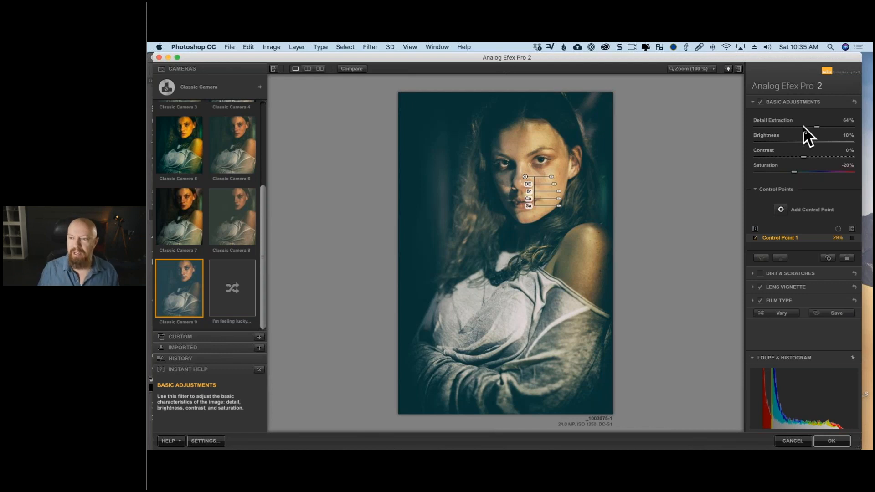
{"action": "left_click_drag", "start_coordinate": [818, 126], "coordinate": [819, 127]}
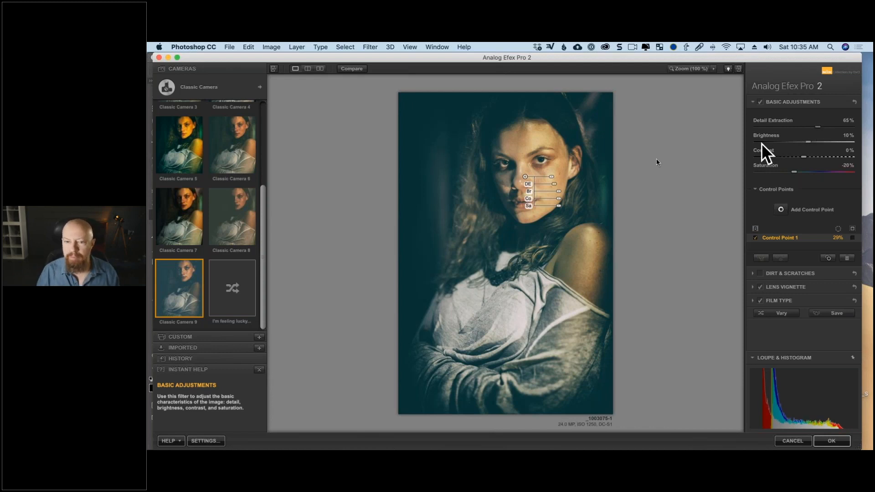
{"action": "left_click_drag", "start_coordinate": [554, 186], "coordinate": [553, 186]}
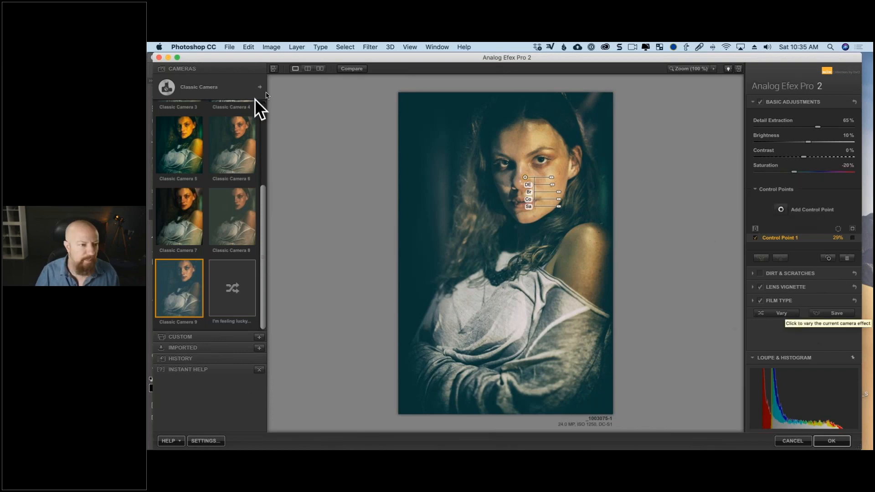
- Switch from Classic Camera to the Camera Kit and add the Frames effect to the portrait
{"action": "left_click", "coordinate": [214, 86]}
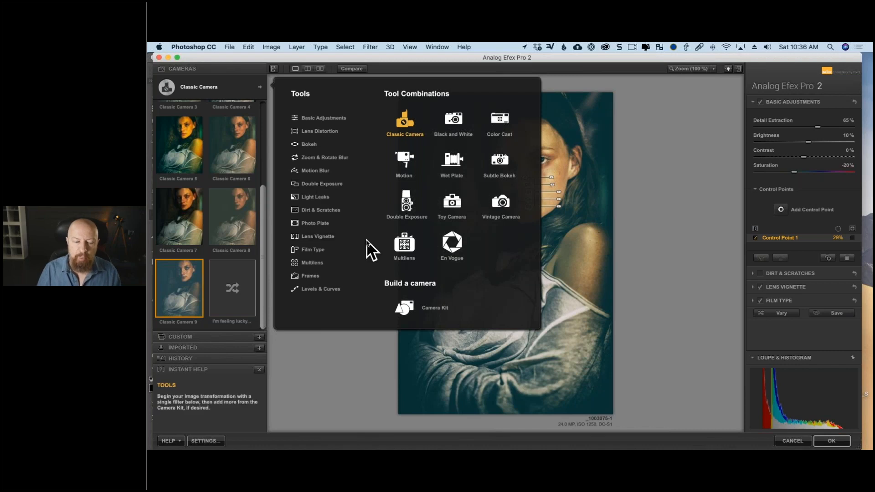
{"action": "left_click", "coordinate": [407, 303]}
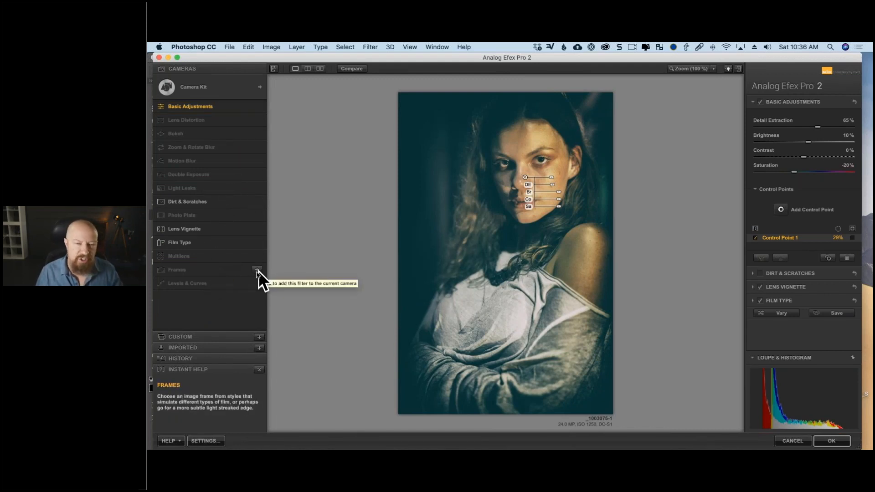
{"action": "left_click", "coordinate": [257, 270]}
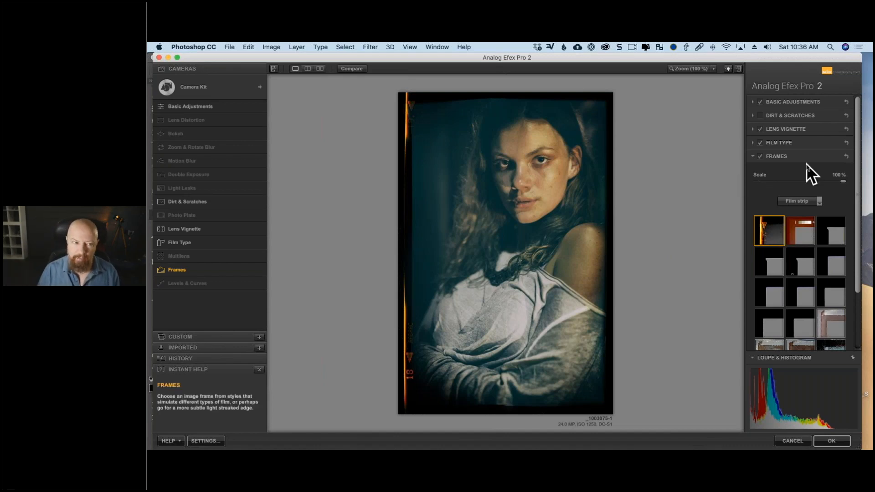
{"action": "mouse_move", "coordinate": [236, 173]}
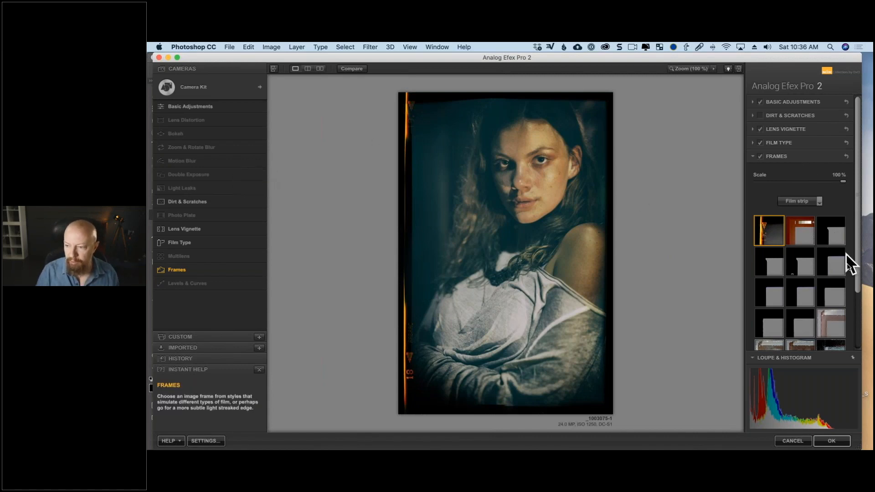
- Try several Film strip frames, choose the second frame in the last row, and apply the filter
{"action": "left_click_drag", "start_coordinate": [645, 58], "coordinate": [640, 58]}
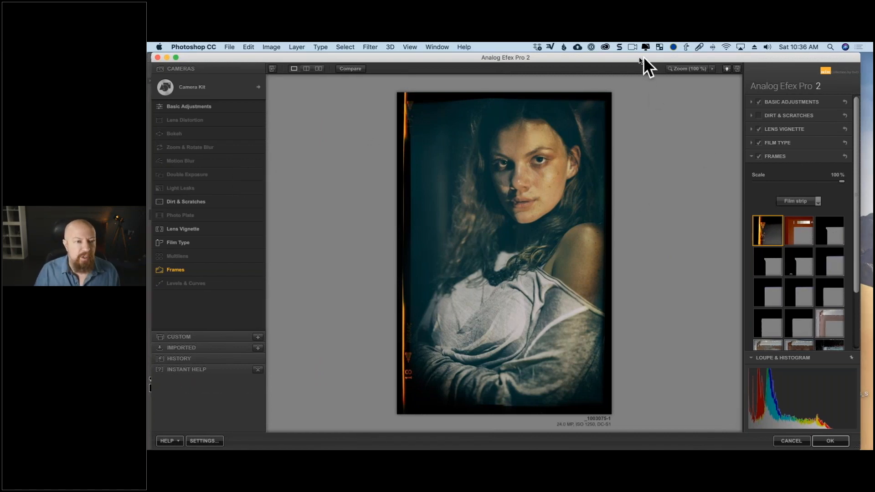
{"action": "scroll", "coordinate": [800, 281], "scroll_direction": "down", "scroll_amount": 3}
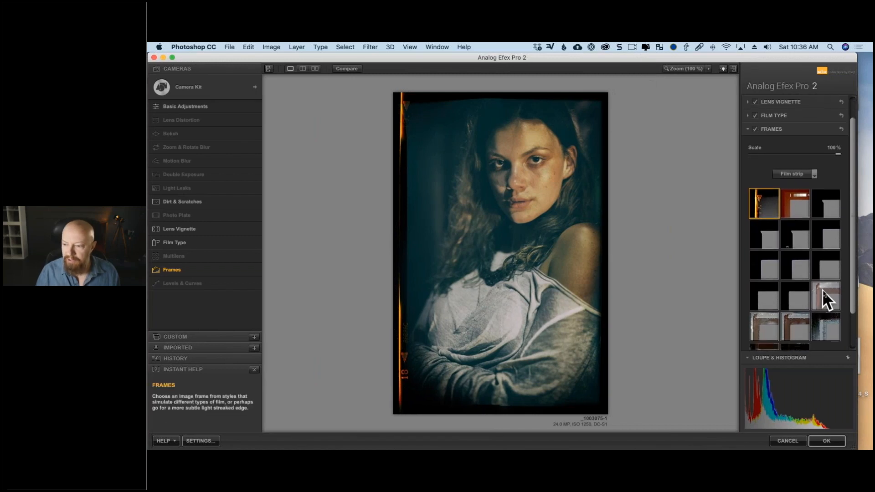
{"action": "left_click", "coordinate": [823, 295]}
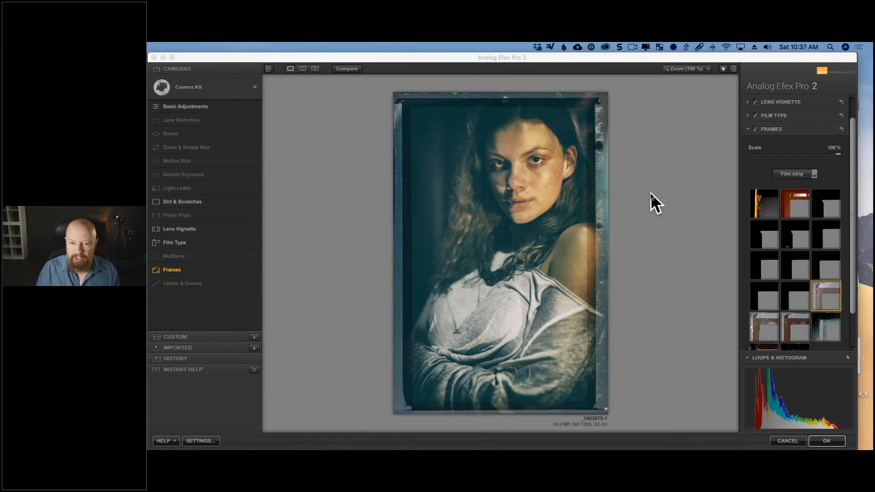
{"action": "left_click", "coordinate": [806, 176]}
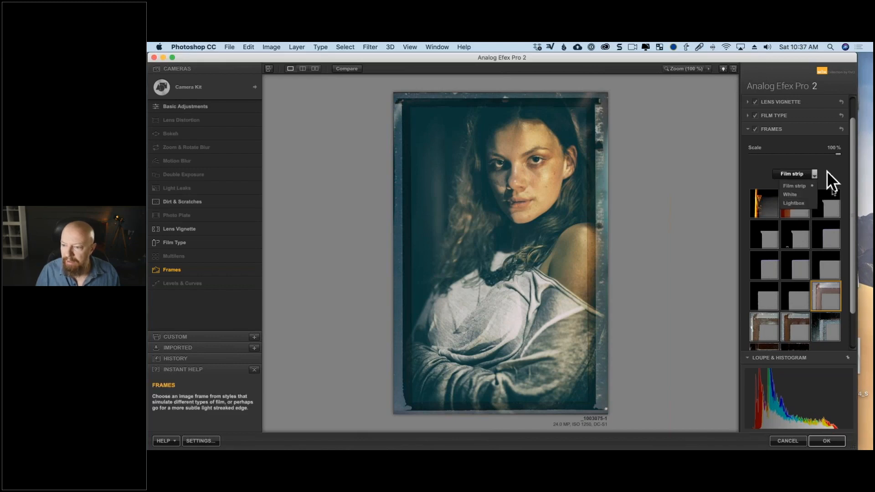
{"action": "scroll", "coordinate": [794, 319], "scroll_direction": "down", "scroll_amount": 3}
{"action": "left_click", "coordinate": [782, 293]}
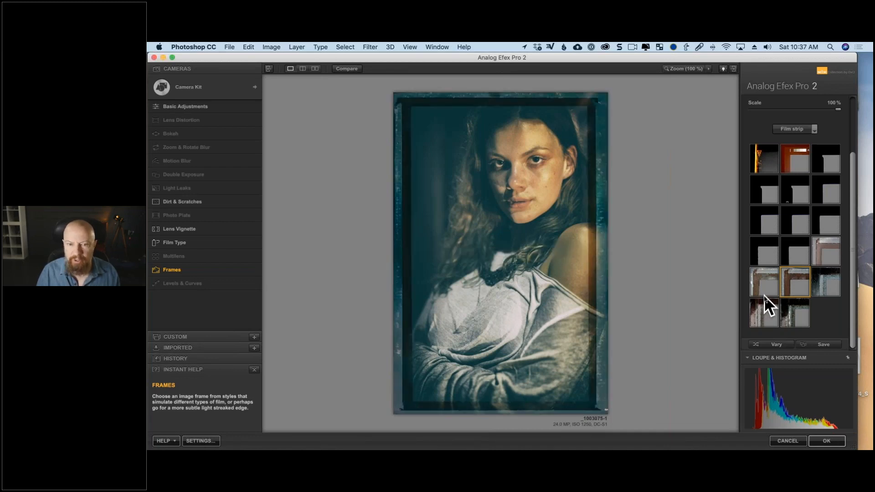
{"action": "left_click", "coordinate": [792, 307]}
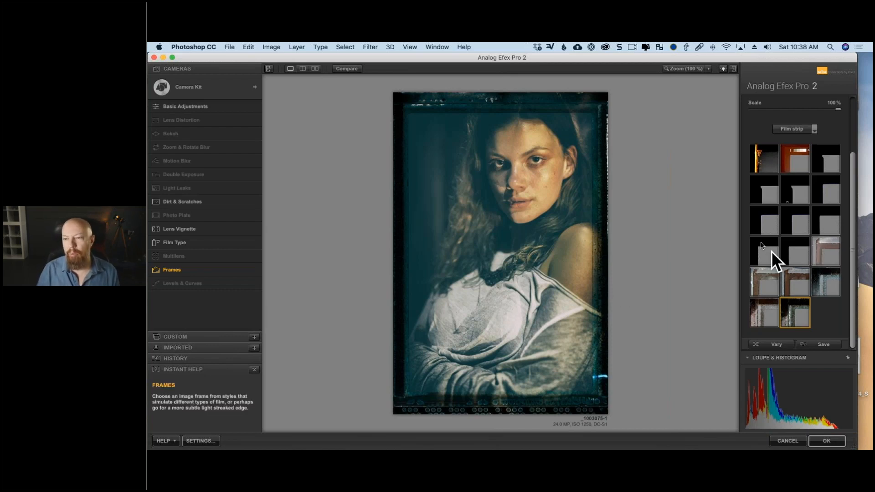
{"action": "scroll", "coordinate": [779, 219], "scroll_direction": "up", "scroll_amount": 3}
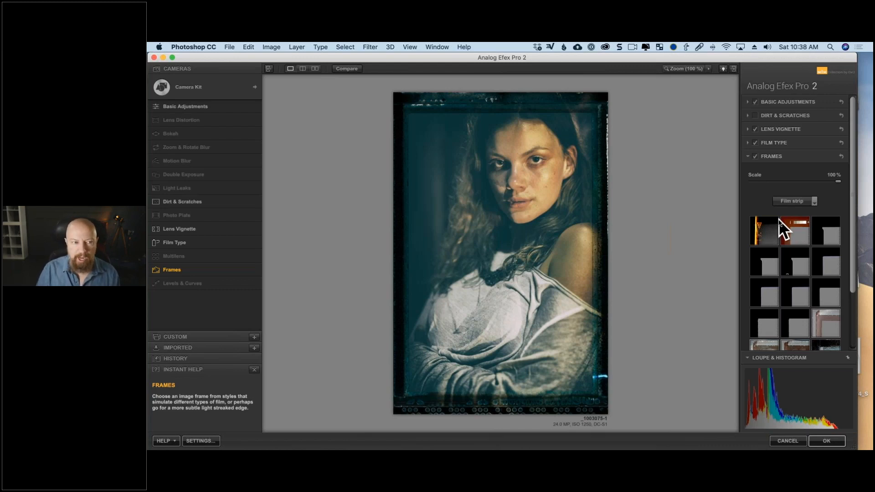
{"action": "left_click", "coordinate": [826, 441]}
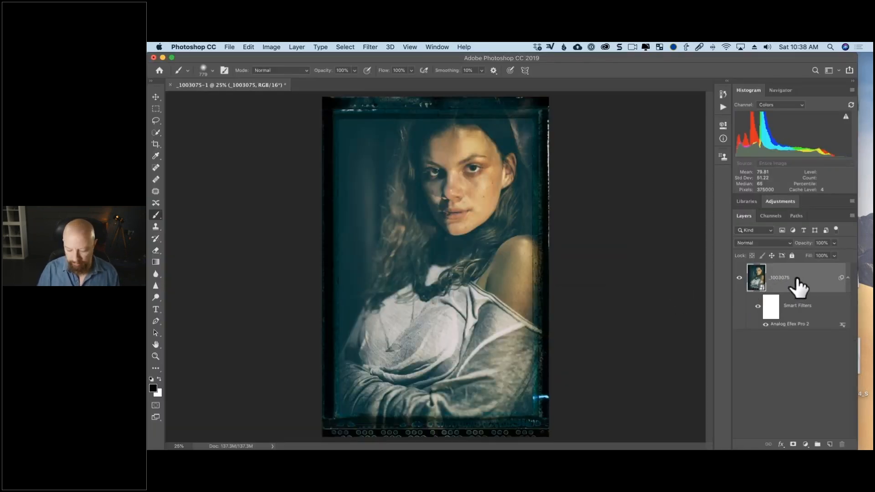
- Duplicate the filtered portrait layer and switch off Frames in the copy's Analog Efex Pro 2 smart filter
{"action": "key", "text": "super+j"}
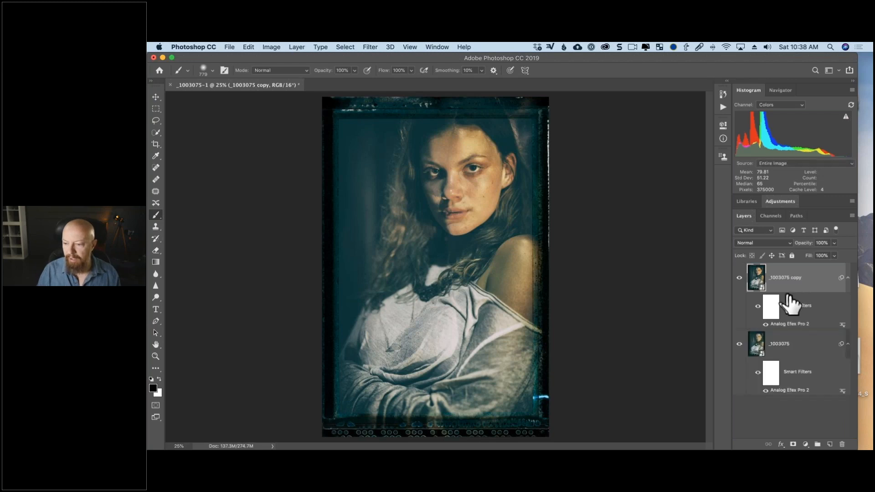
{"action": "double_click", "coordinate": [787, 324]}
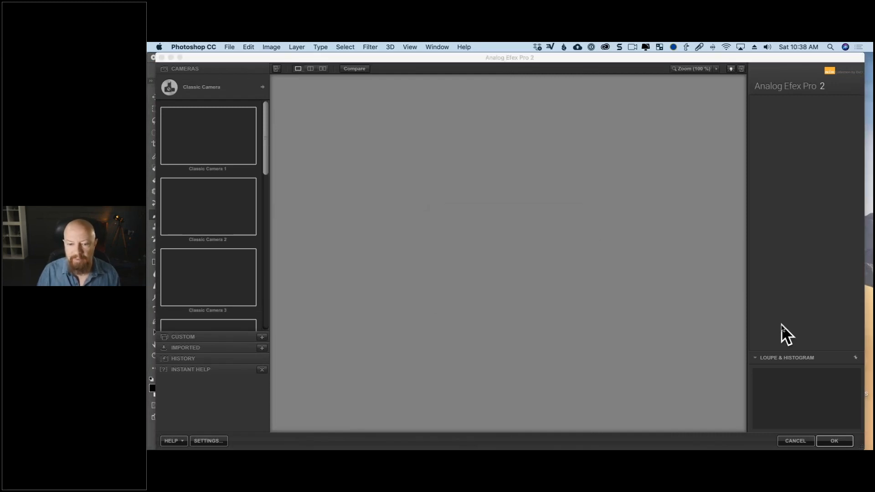
{"action": "left_click", "coordinate": [561, 285]}
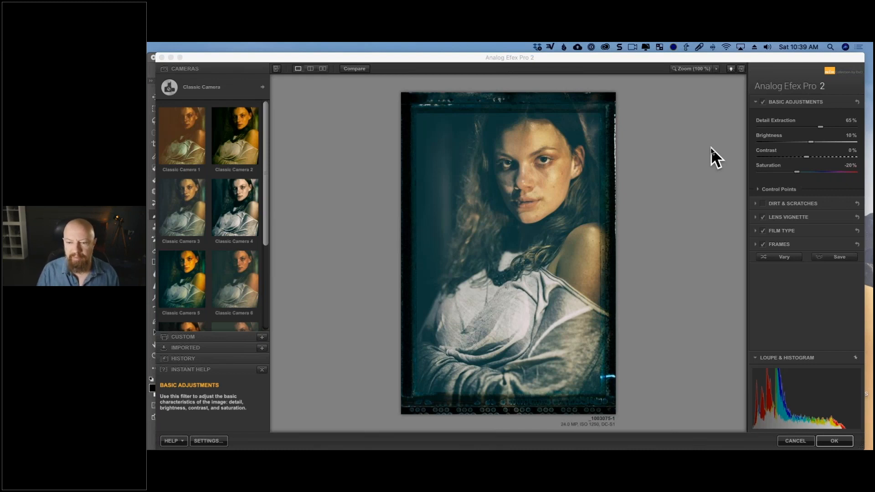
{"action": "left_click", "coordinate": [763, 245]}
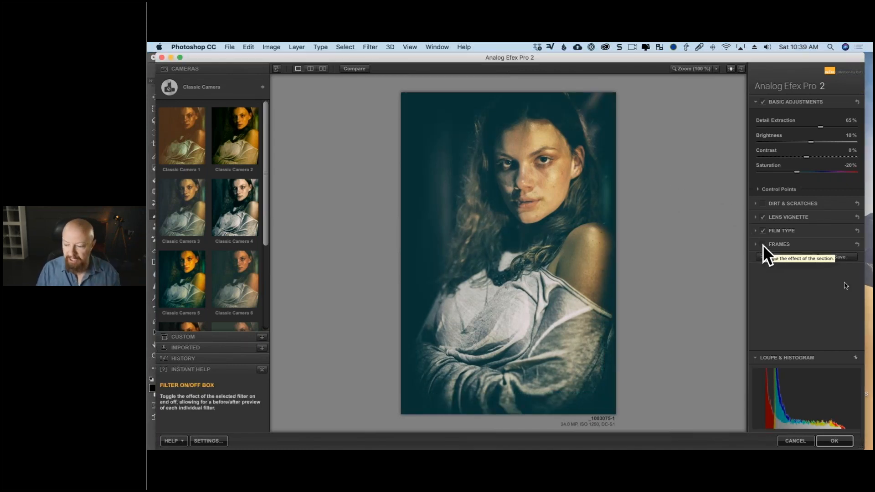
{"action": "left_click", "coordinate": [835, 442]}
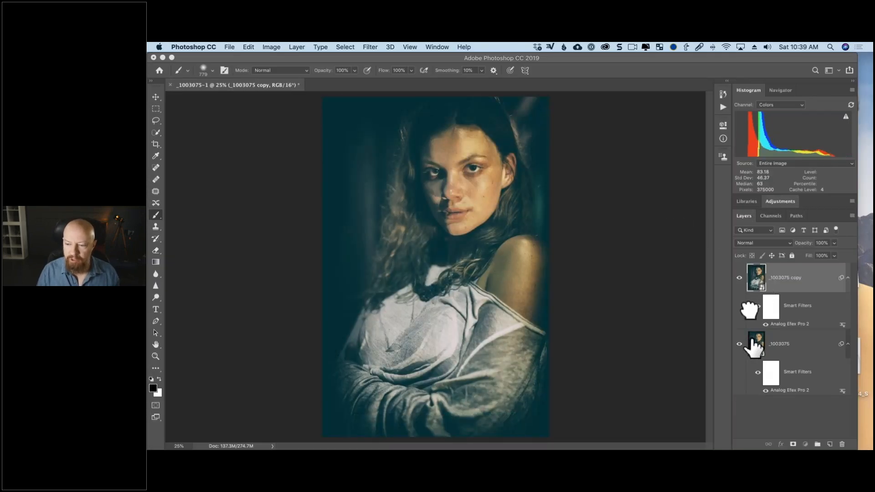
- Move the framed portrait layer above the frameless copy and add a layer mask to it
{"action": "left_click_drag", "start_coordinate": [750, 310], "coordinate": [754, 279]}
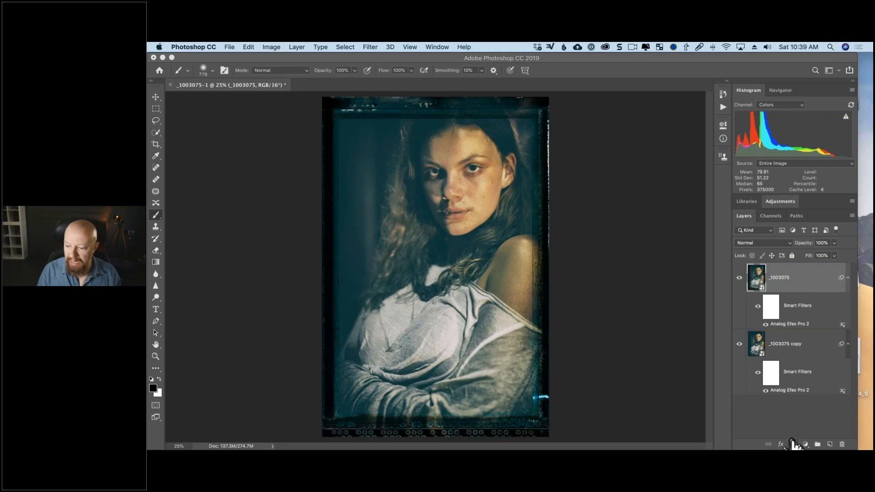
{"action": "left_click", "coordinate": [793, 444]}
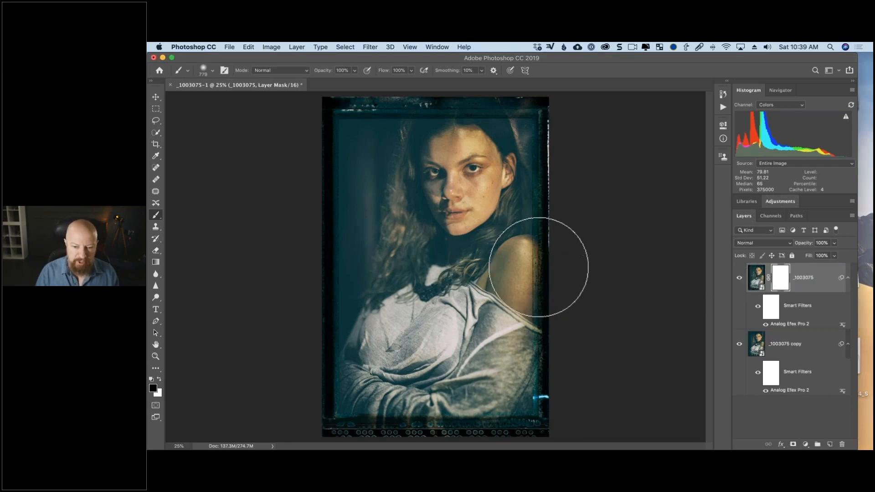
- Reduce the mouse cursor size in the Accessibility display settings of System Preferences, then return to Photoshop
{"action": "mouse_move", "coordinate": [539, 267]}
{"action": "left_mouse_down"}
{"action": "mouse_move", "coordinate": [520, 281]}
{"action": "mouse_move", "coordinate": [538, 274]}
{"action": "mouse_move", "coordinate": [540, 282]}
{"action": "left_mouse_up"}
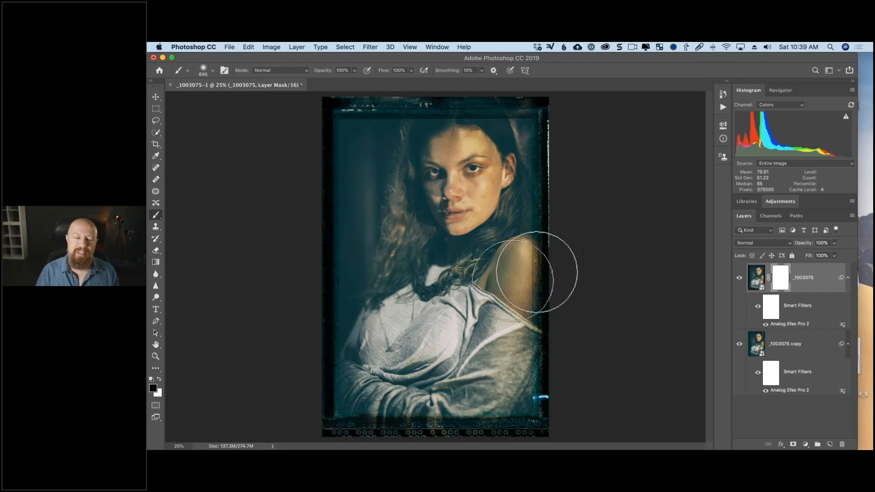
{"action": "mouse_move", "coordinate": [669, 449]}
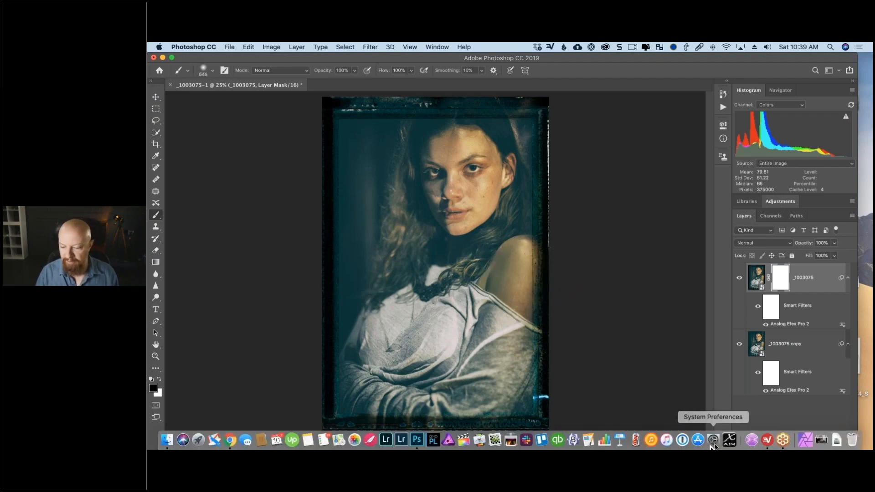
{"action": "left_click", "coordinate": [713, 440]}
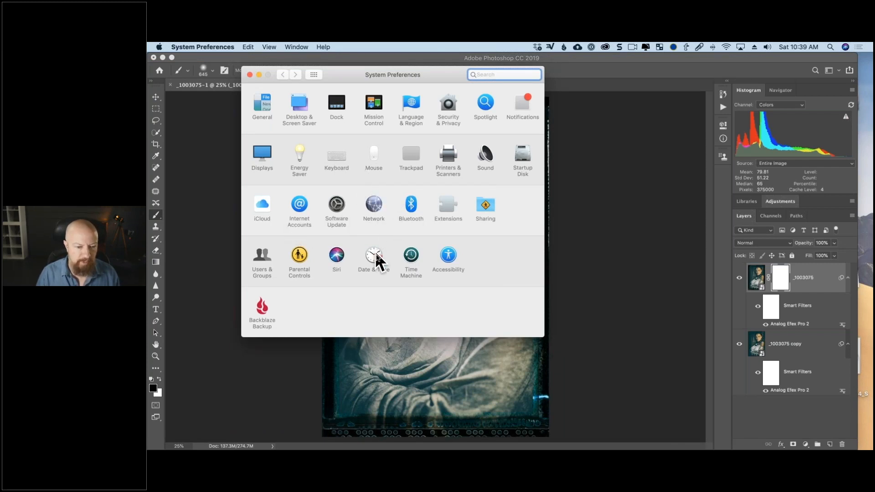
{"action": "left_click", "coordinate": [445, 262]}
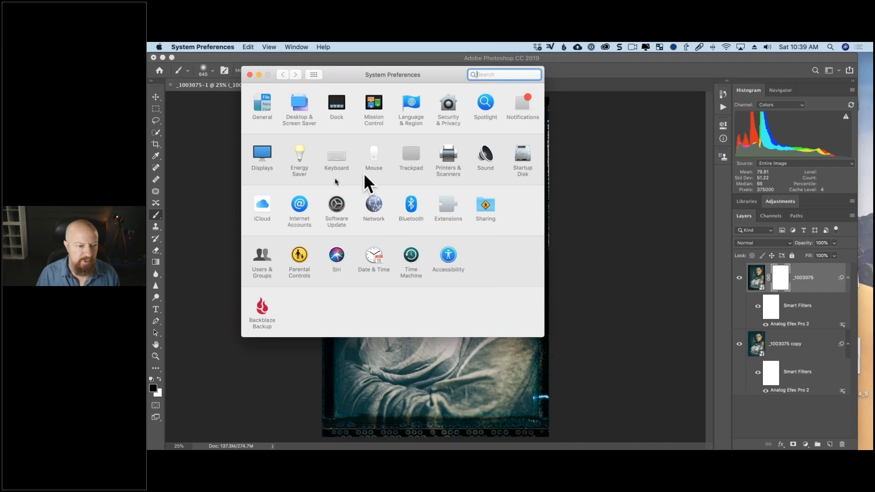
{"action": "left_click", "coordinate": [285, 176]}
{"action": "left_click_drag", "start_coordinate": [475, 164], "coordinate": [380, 163]}
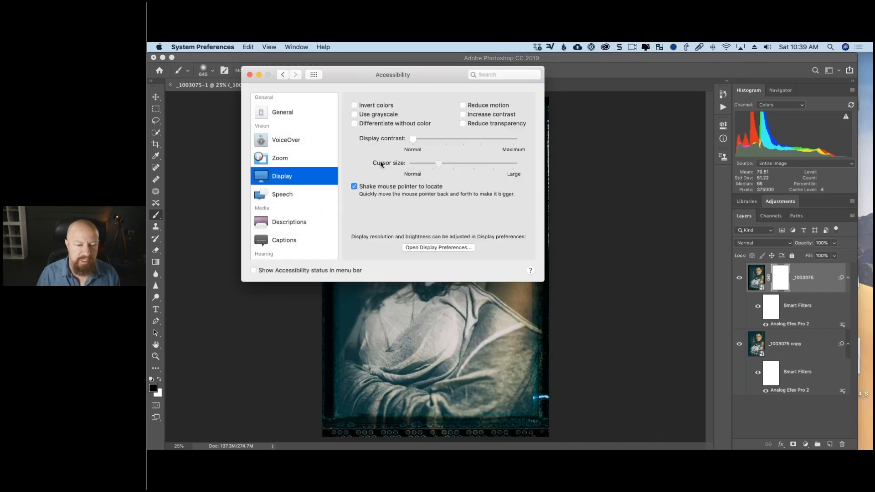
{"action": "left_click", "coordinate": [608, 194]}
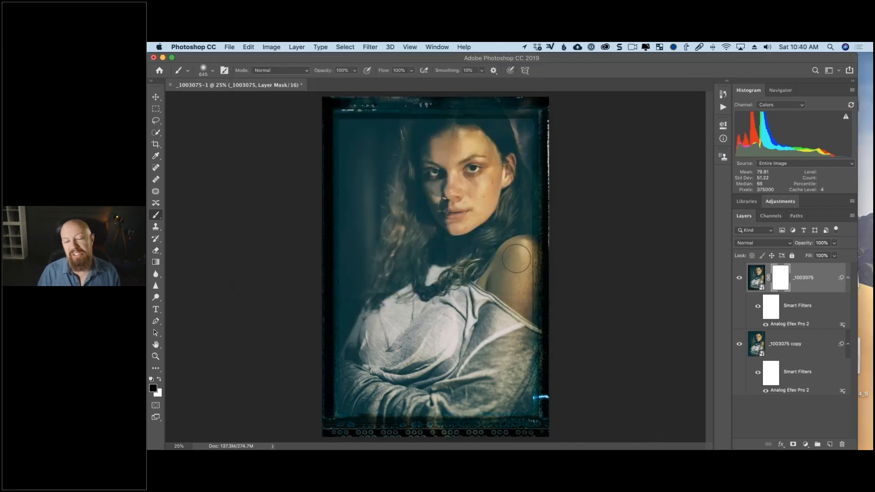
- With an 817 px brush, mask out the frame over the shoulder and above the head, hiding the frameless copy to check the mask
{"action": "left_click_drag", "start_coordinate": [528, 271], "coordinate": [543, 269]}
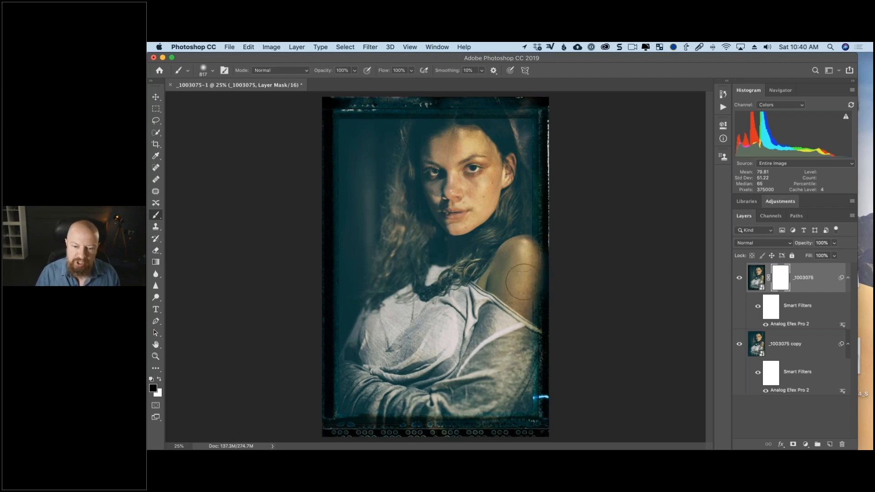
{"action": "mouse_move", "coordinate": [525, 285]}
{"action": "left_mouse_down"}
{"action": "mouse_move", "coordinate": [522, 267]}
{"action": "mouse_move", "coordinate": [523, 283]}
{"action": "left_mouse_up"}
{"action": "left_click", "coordinate": [740, 344]}
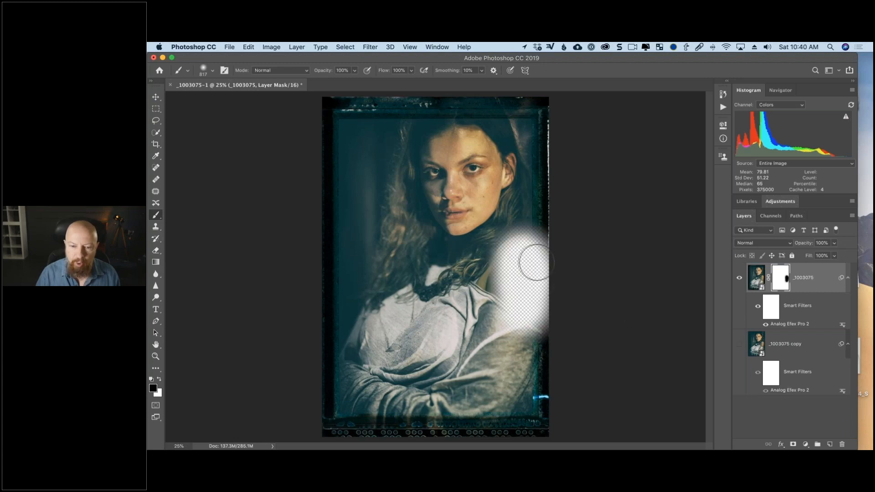
{"action": "left_click_drag", "start_coordinate": [458, 129], "coordinate": [455, 127]}
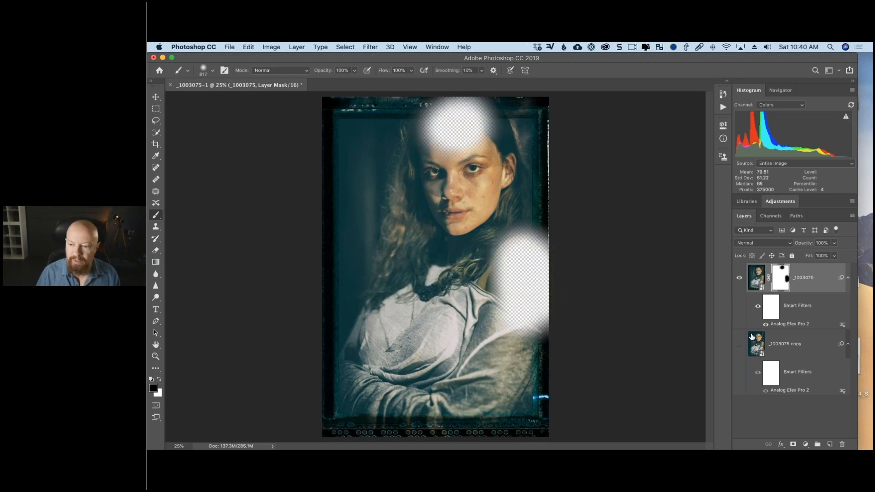
- Compare the frameless copy alone, show the framed layer again, extend its mask down the arm, and switch the brush color to white
{"action": "left_click", "coordinate": [741, 279]}
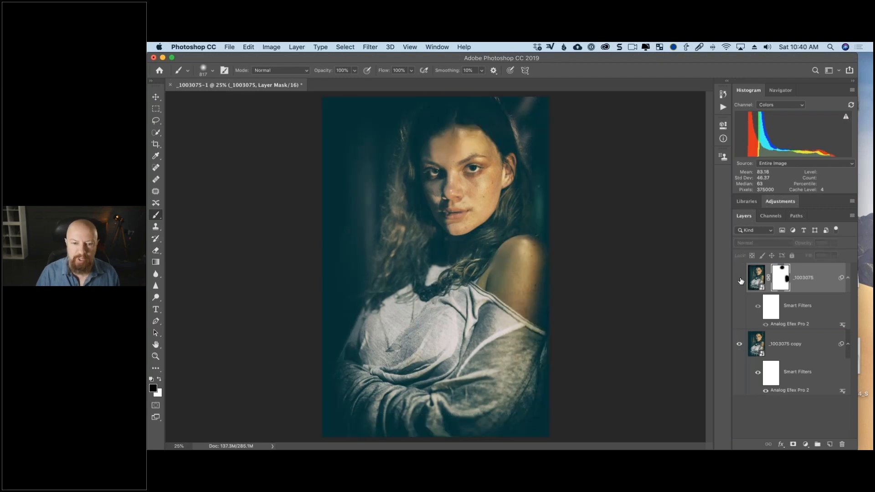
{"action": "left_click", "coordinate": [740, 278]}
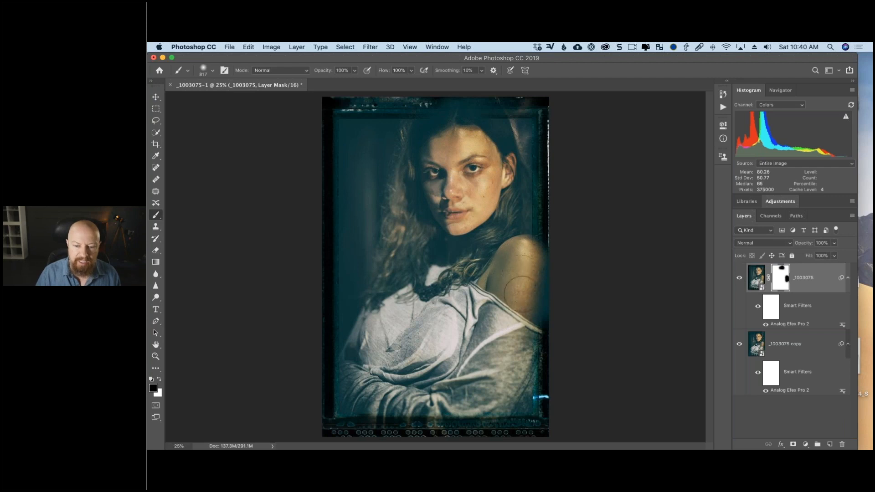
{"action": "left_click_drag", "start_coordinate": [516, 333], "coordinate": [517, 276]}
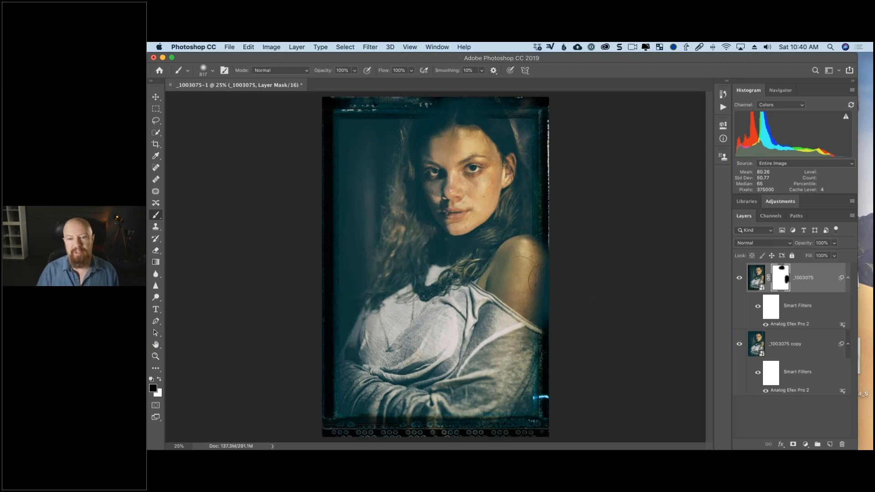
{"action": "key", "text": "x"}
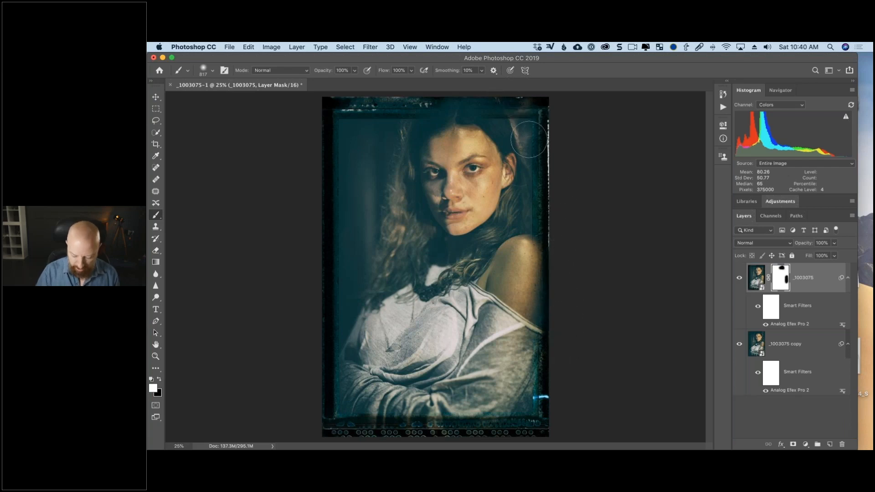
- Inspect the masked frame edge along the shoulder and arm at 100% zoom
{"action": "key", "text": "super+minus"}
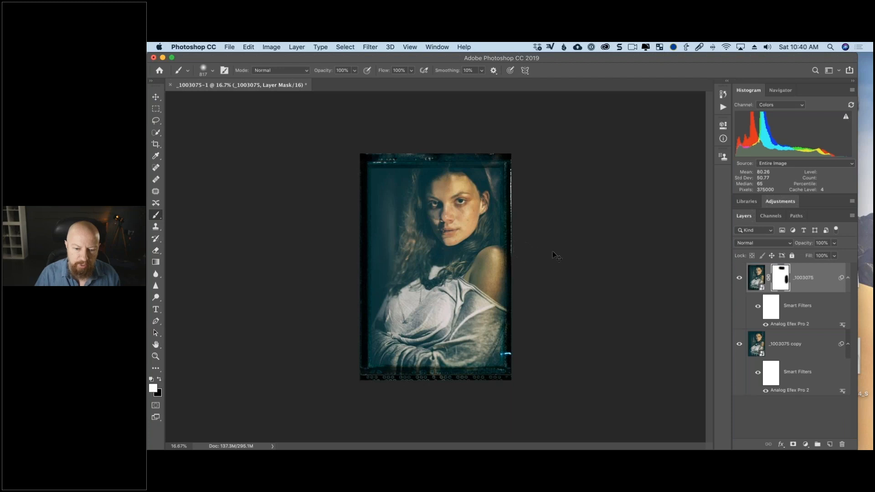
{"action": "key", "text": "super+1"}
{"action": "left_click_drag", "start_coordinate": [581, 252], "coordinate": [541, 209]}
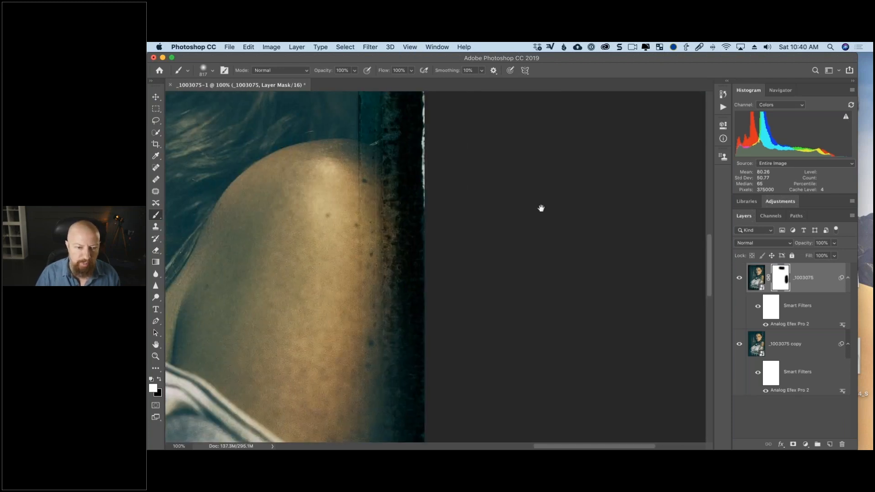
{"action": "left_click_drag", "start_coordinate": [326, 279], "coordinate": [453, 215]}
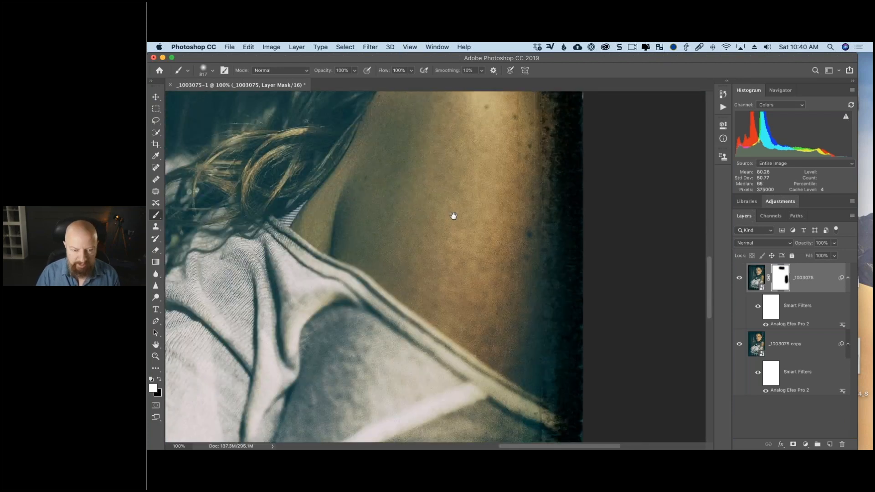
{"action": "key", "text": "super+0"}
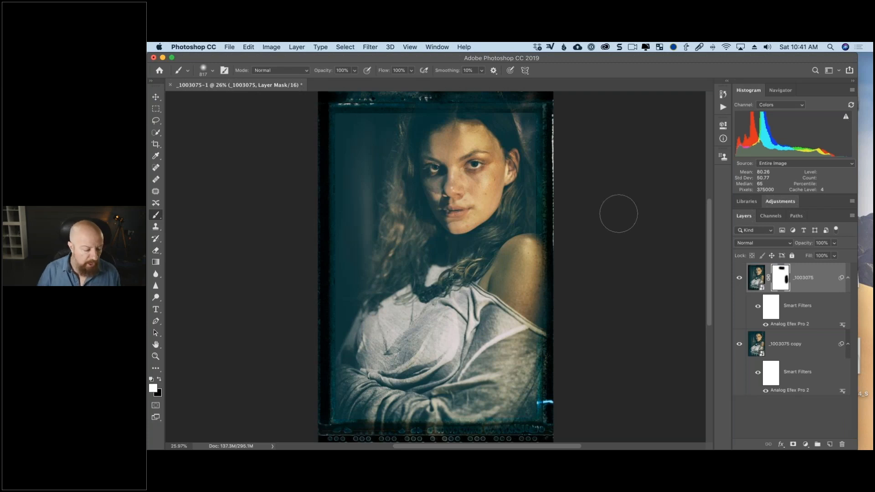
- Close the portrait without saving and open all five RW2 files from the model's folder in Camera Raw
{"action": "key", "text": "super+w"}
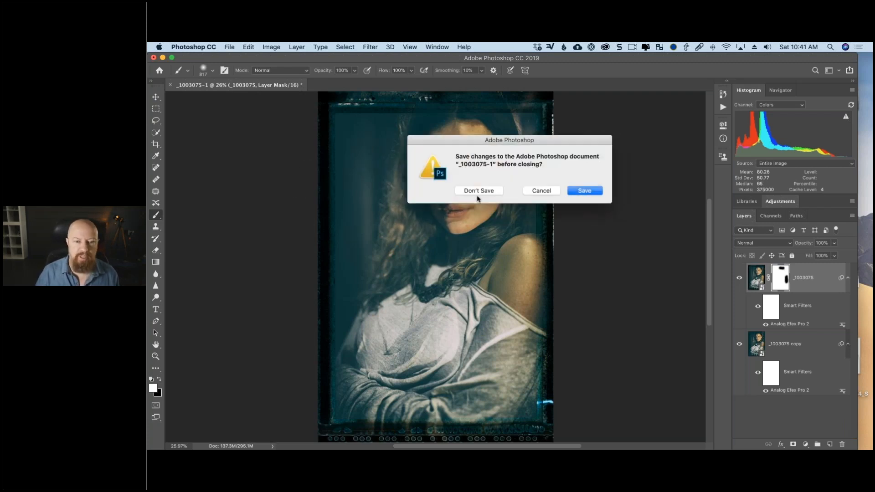
{"action": "left_click", "coordinate": [481, 193]}
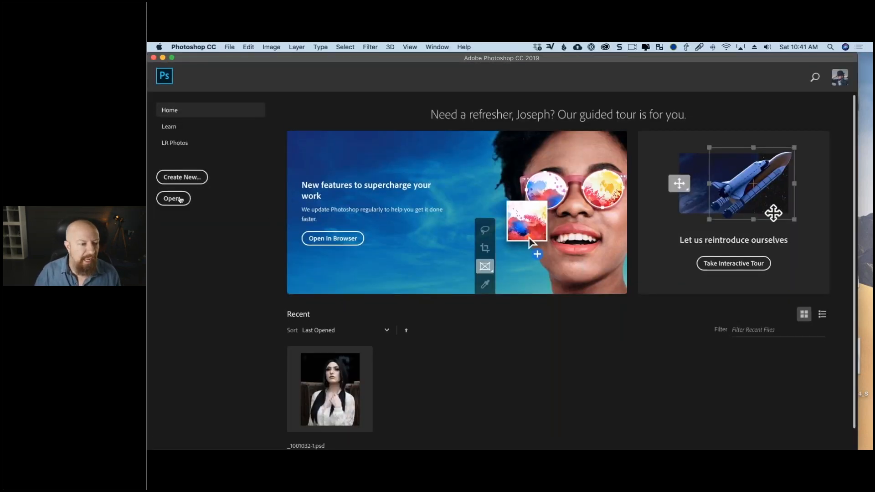
{"action": "left_click", "coordinate": [173, 198]}
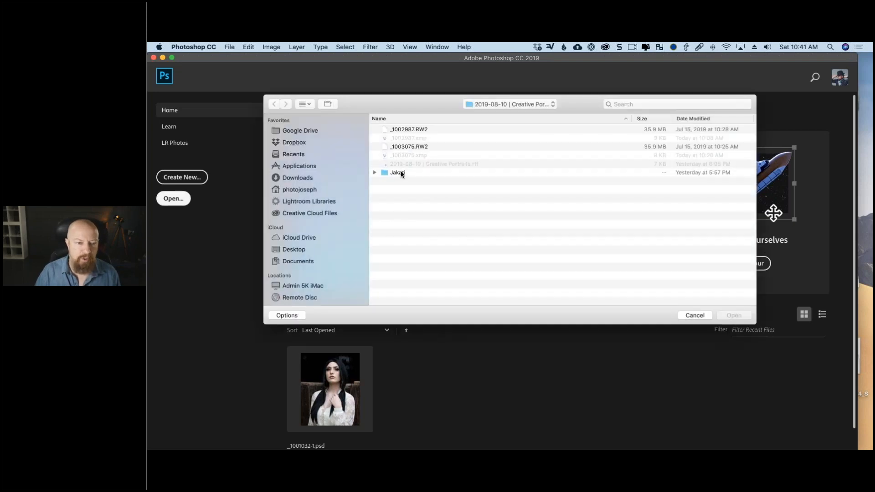
{"action": "double_click", "coordinate": [401, 171]}
{"action": "key", "text": "super+a"}
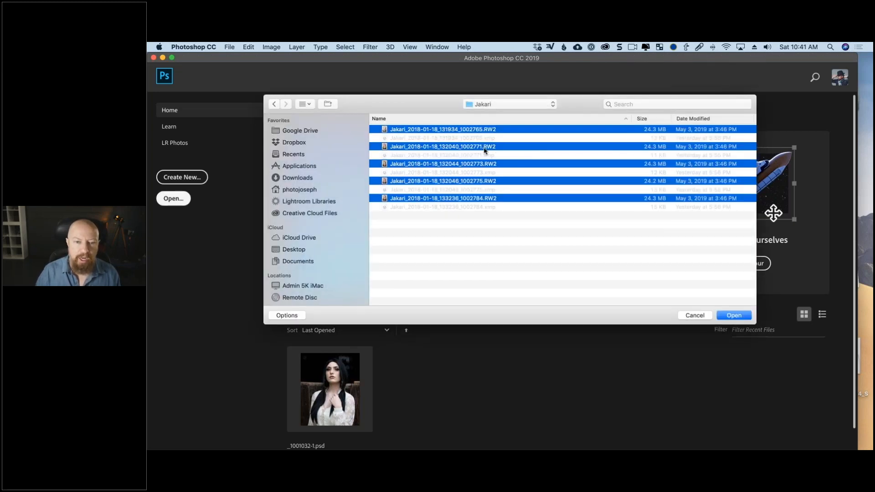
{"action": "left_click", "coordinate": [733, 316]}
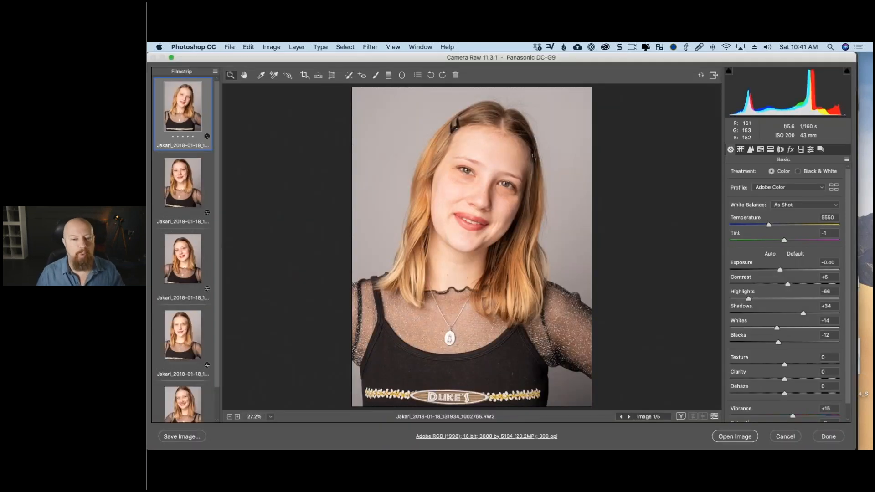
- Examine the five raw portraits one by one to compare their poses and exposure adjustments
{"action": "left_click", "coordinate": [186, 190]}
{"action": "left_click", "coordinate": [185, 260]}
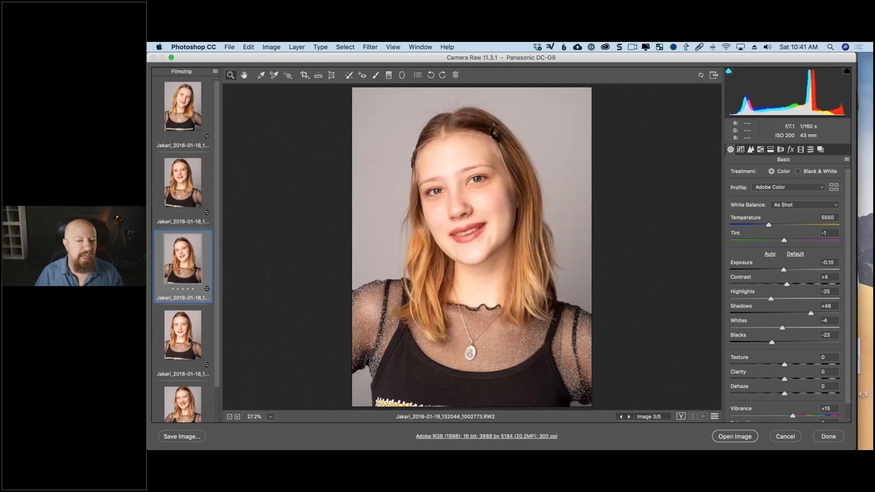
{"action": "left_click", "coordinate": [186, 337]}
{"action": "left_click", "coordinate": [187, 399]}
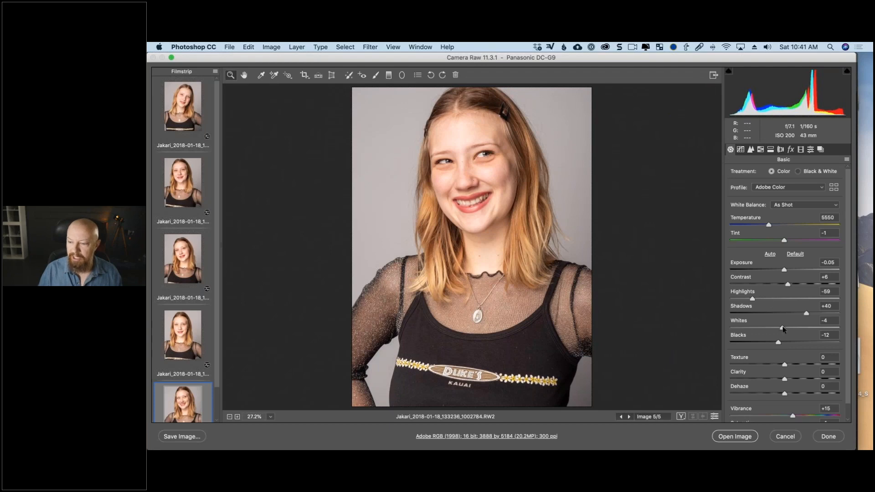
{"action": "left_click", "coordinate": [182, 110]}
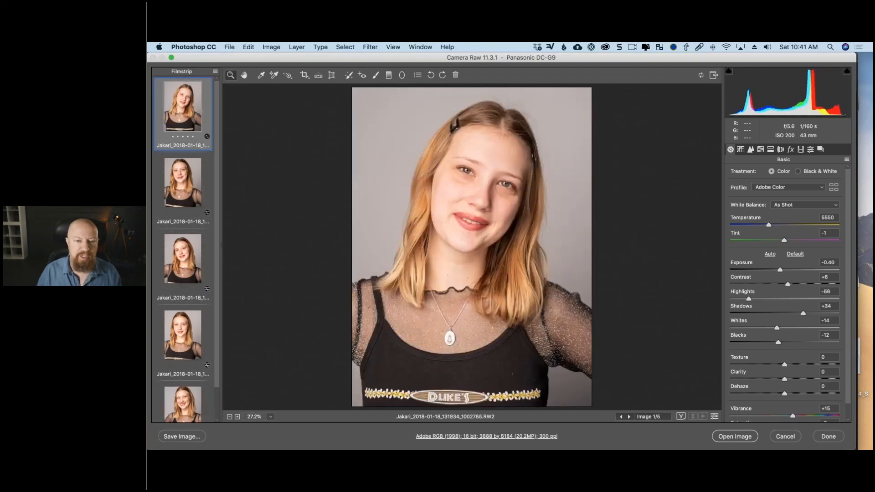
{"action": "left_click", "coordinate": [184, 182]}
{"action": "left_click", "coordinate": [183, 259]}
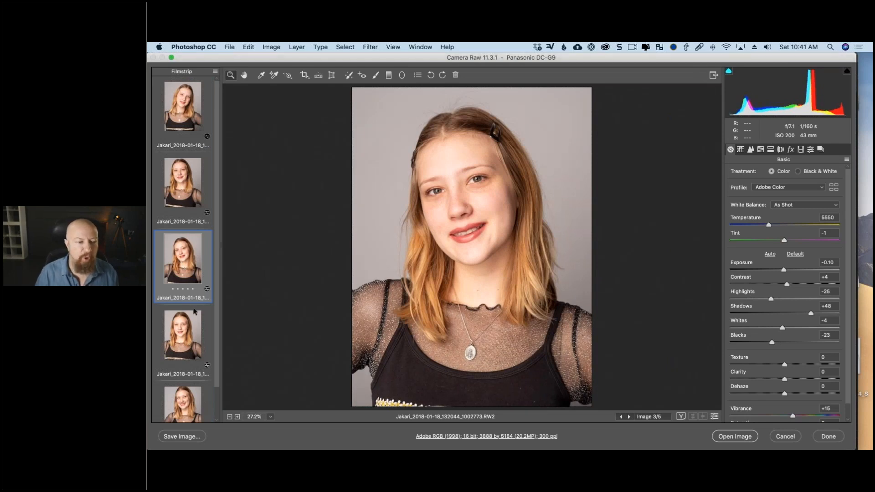
{"action": "left_click", "coordinate": [165, 335]}
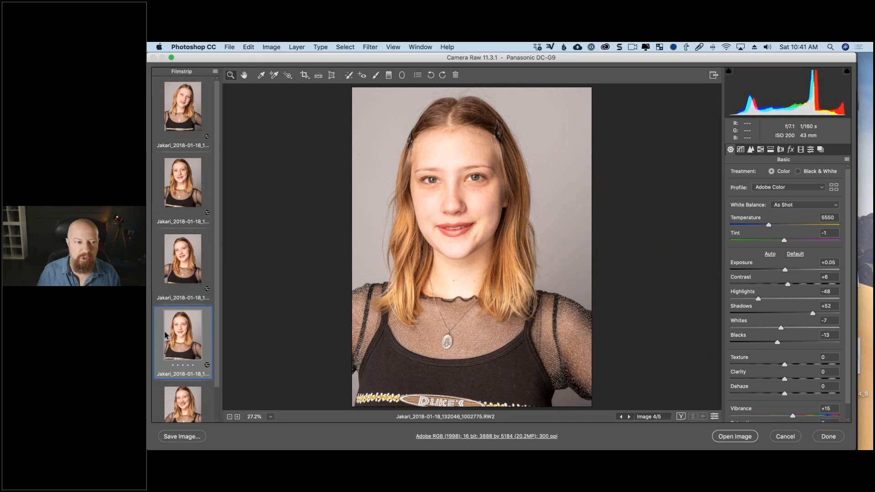
- Open the first raw portrait as a Smart Object and fit it to the screen
{"action": "left_click", "coordinate": [186, 105]}
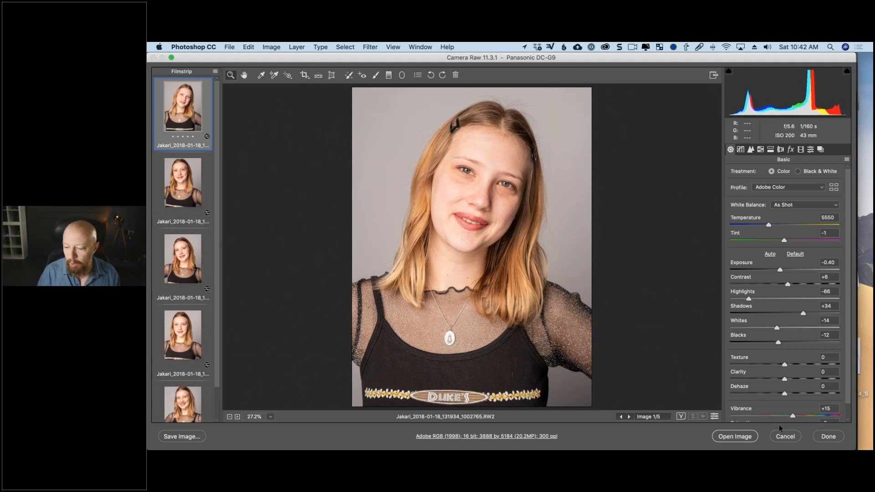
{"action": "key", "text": "shift"}
{"action": "left_click", "coordinate": [743, 437], "text": "shift"}
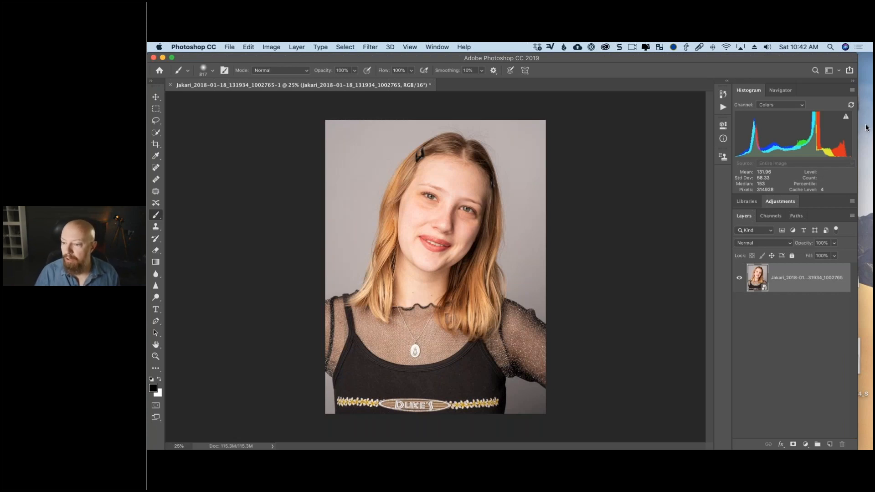
{"action": "key", "text": "super+0"}
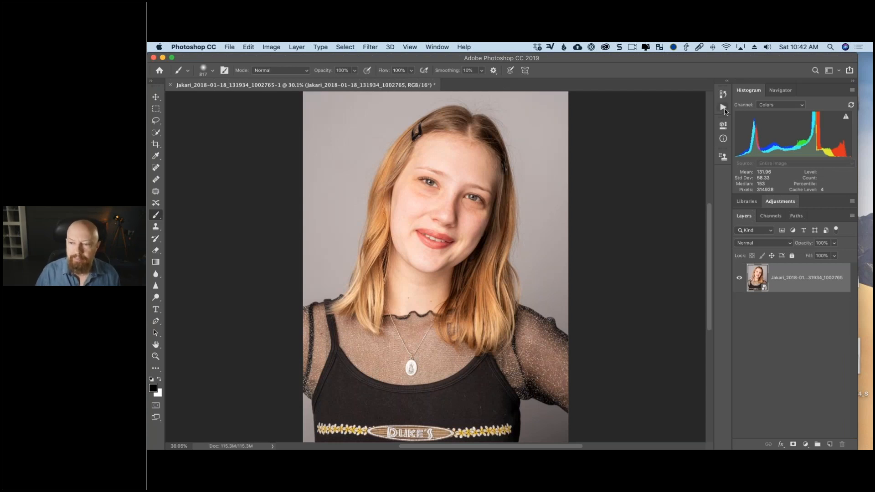
- Create an action named with the model's first name in the Default Actions set and start recording it
{"action": "left_click", "coordinate": [725, 108]}
{"action": "left_click", "coordinate": [631, 103]}
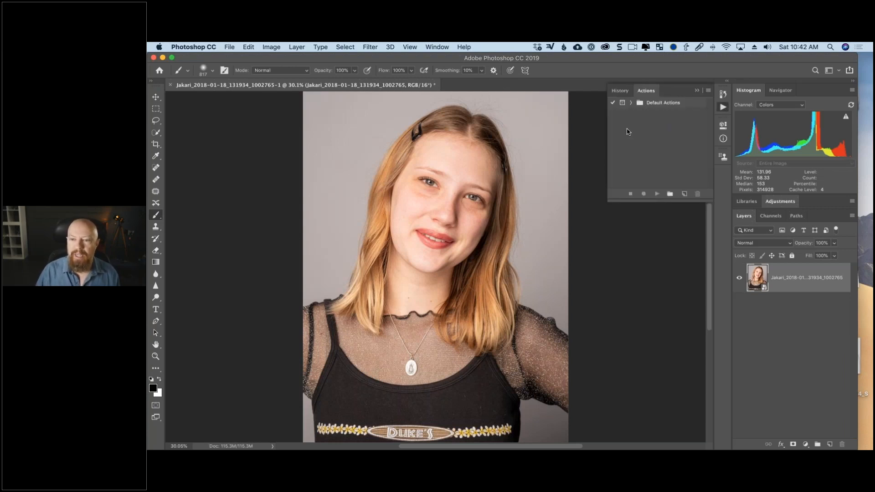
{"action": "left_click", "coordinate": [685, 194]}
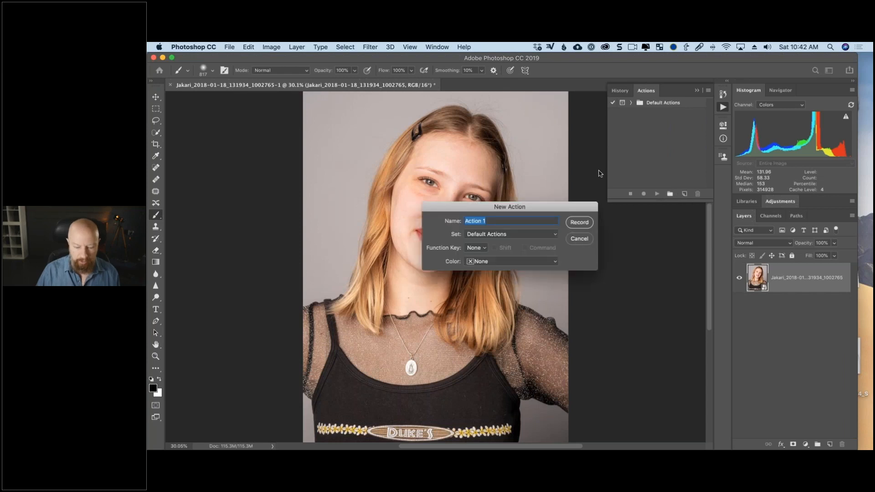
{"action": "type", "text": "Jakari"}
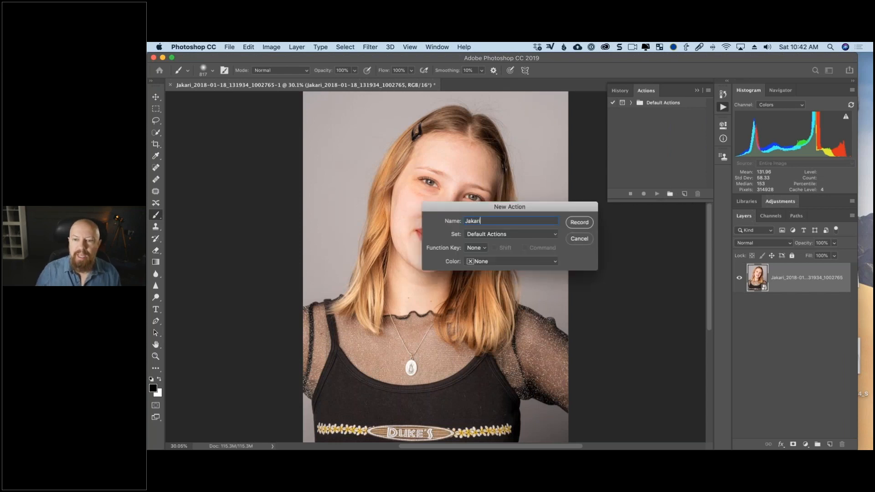
{"action": "key", "text": "Return"}
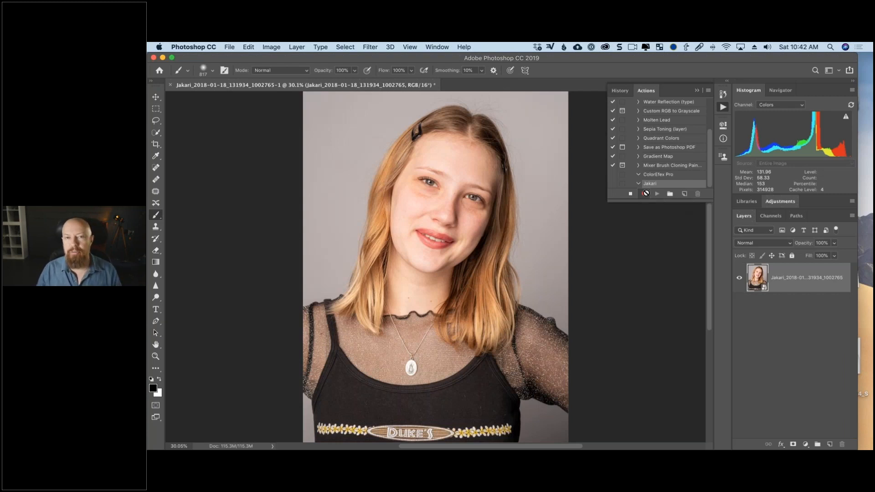
{"action": "left_click", "coordinate": [646, 194]}
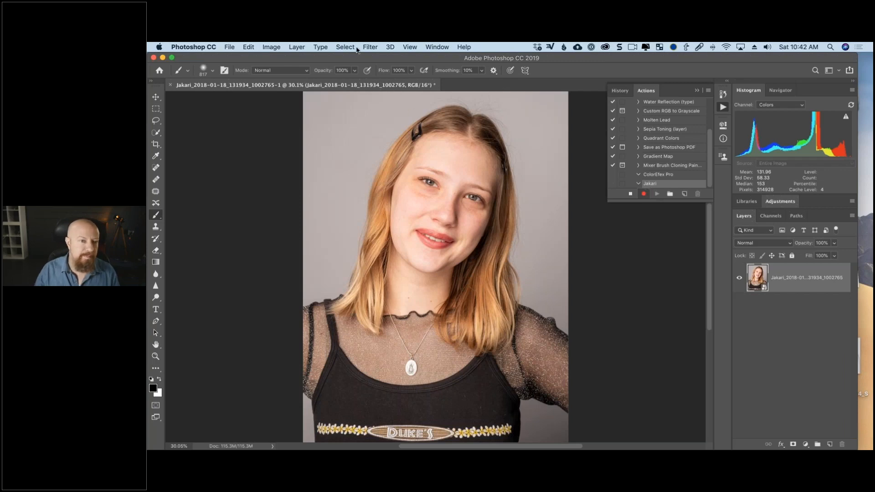
- Open the portrait layer in the Nik Collection filter Color Efex Pro 4
{"action": "left_click", "coordinate": [360, 46]}
{"action": "mouse_move", "coordinate": [370, 47]}
{"action": "mouse_move", "coordinate": [475, 258]}
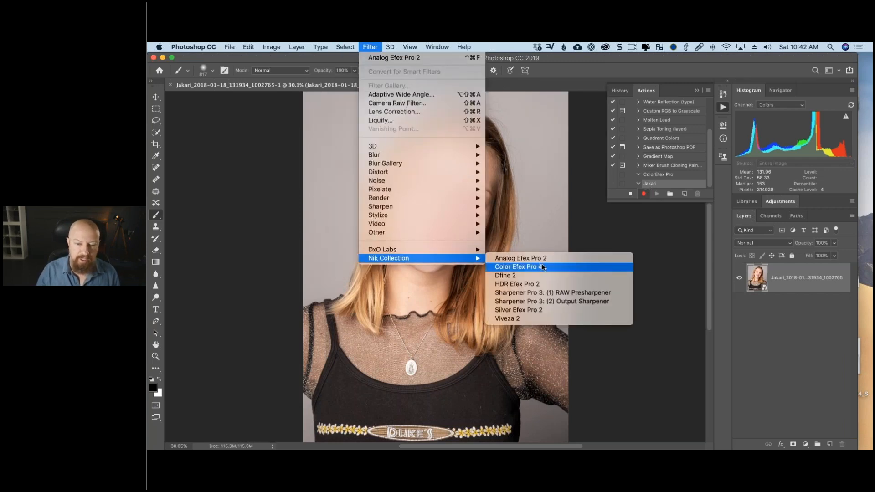
{"action": "left_click", "coordinate": [547, 268]}
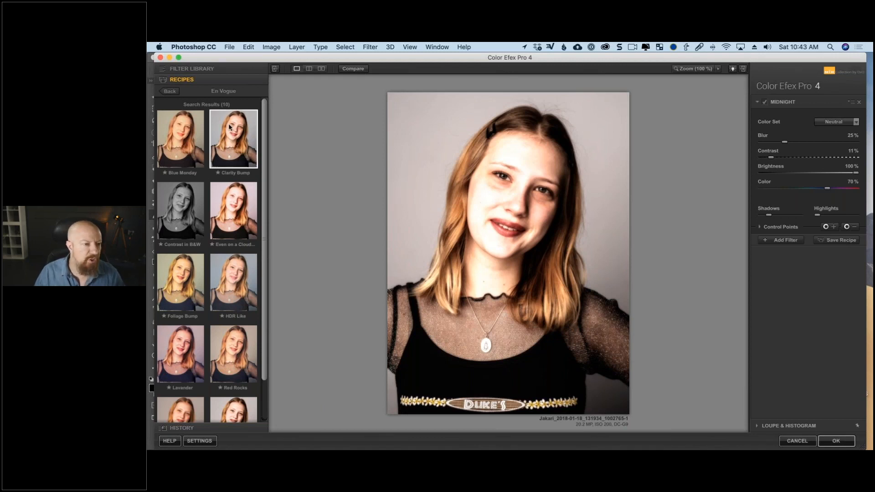
- Try the En Vogue recipes on the portrait, including Blue Monday, Clarity Bump, Even on a Cloudy Day, HDR Like and Super Punch
{"action": "left_click", "coordinate": [181, 148]}
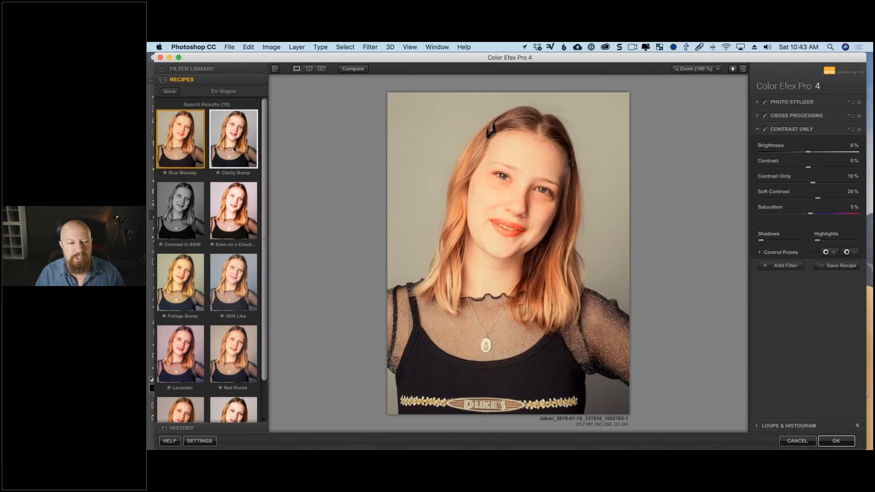
{"action": "left_click", "coordinate": [234, 149]}
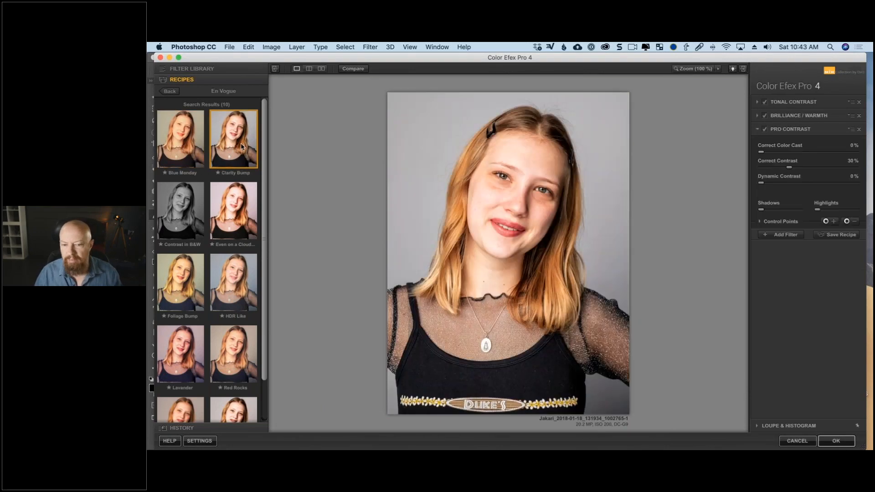
{"action": "left_click", "coordinate": [226, 200]}
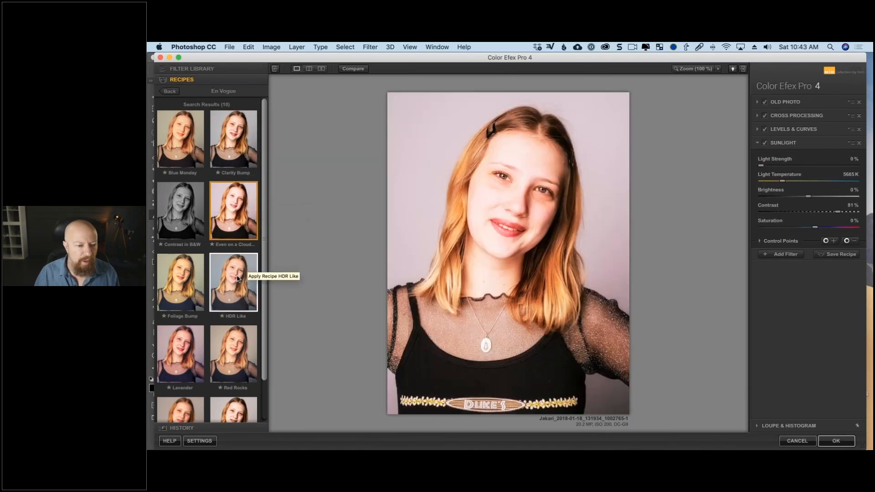
{"action": "left_click", "coordinate": [181, 286]}
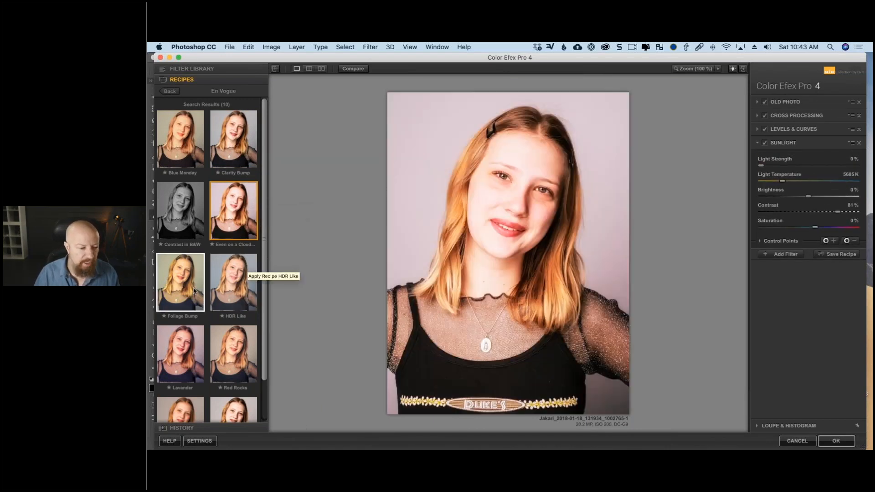
{"action": "left_click", "coordinate": [226, 289]}
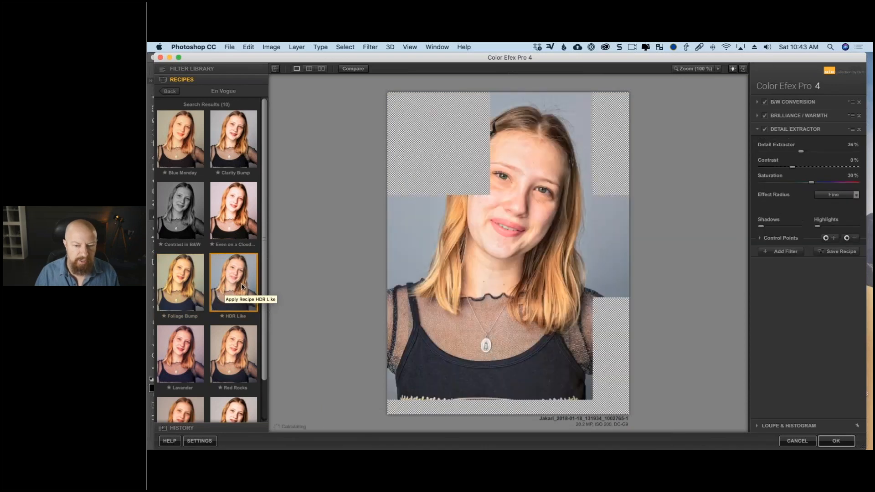
{"action": "scroll", "coordinate": [222, 287], "scroll_direction": "down", "scroll_amount": 2}
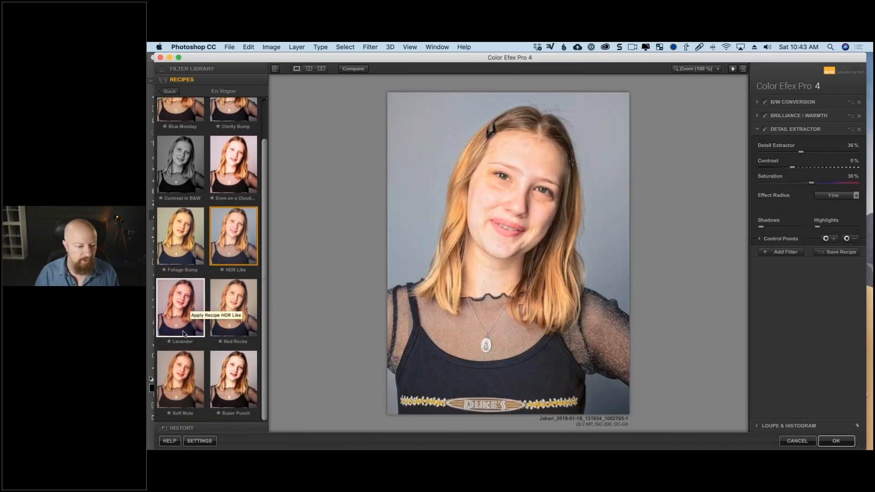
{"action": "left_click", "coordinate": [233, 381]}
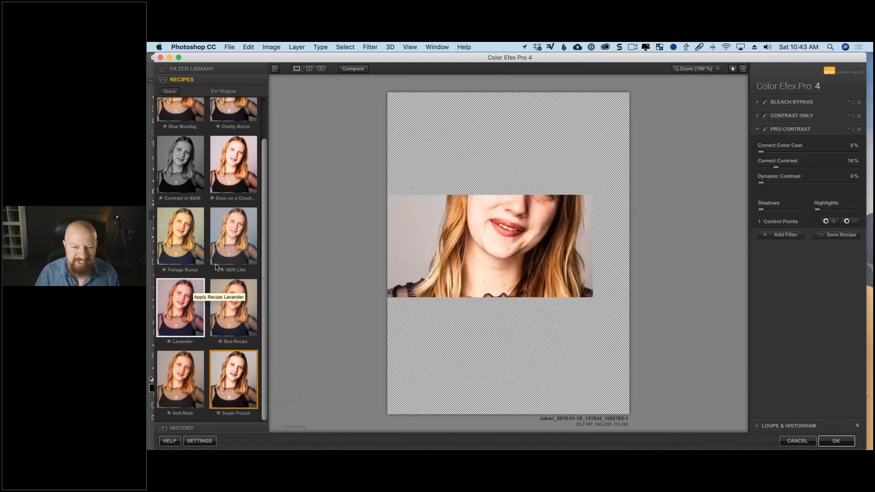
{"action": "scroll", "coordinate": [205, 137], "scroll_direction": "up", "scroll_amount": 1}
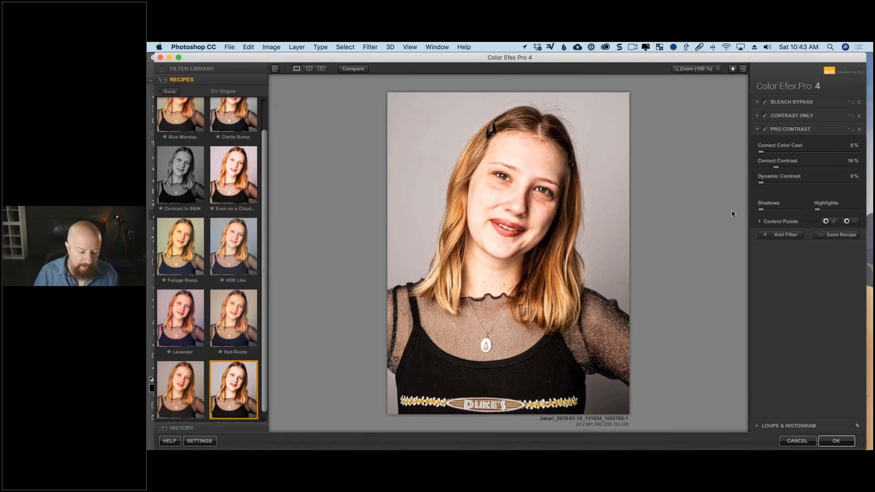
- Remove every filter from the filter stack and show the Filter Library
{"action": "left_click", "coordinate": [859, 102]}
{"action": "left_click", "coordinate": [860, 103]}
{"action": "left_click", "coordinate": [859, 103]}
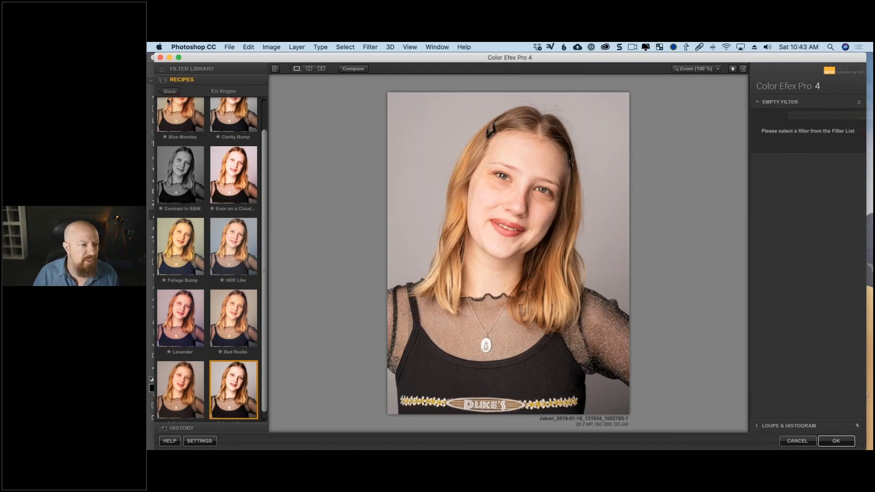
{"action": "mouse_move", "coordinate": [147, 43]}
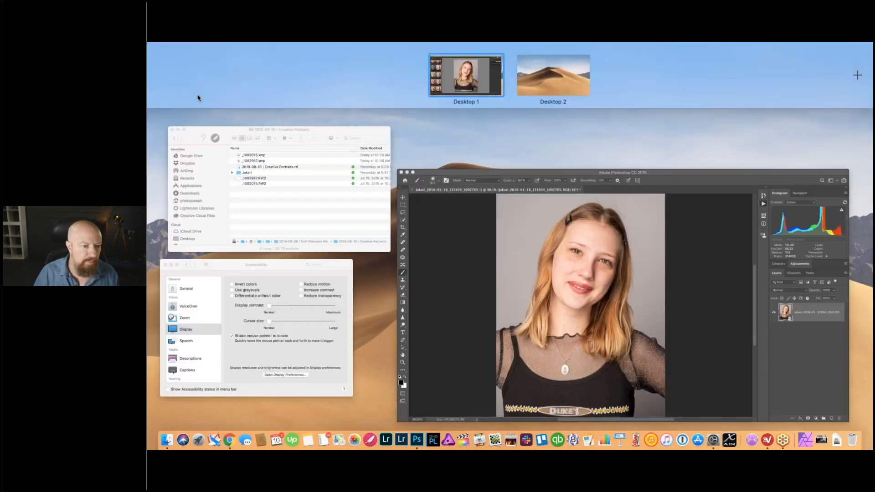
{"action": "left_click", "coordinate": [197, 100]}
{"action": "left_click", "coordinate": [191, 68]}
- Switch to System Preferences, enlarge the Accessibility cursor size to about mid-range, and return to Color Efex Pro 4
{"action": "key", "text": "super+Tab"}
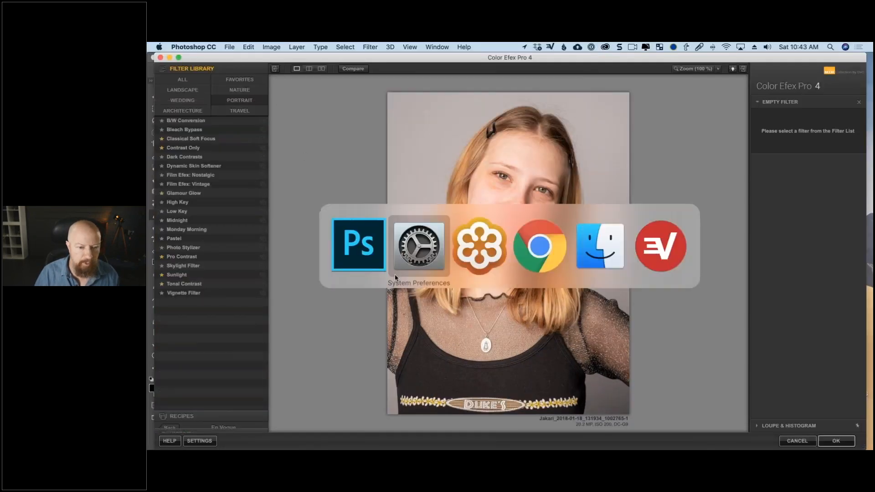
{"action": "left_click_drag", "start_coordinate": [413, 164], "coordinate": [459, 165]}
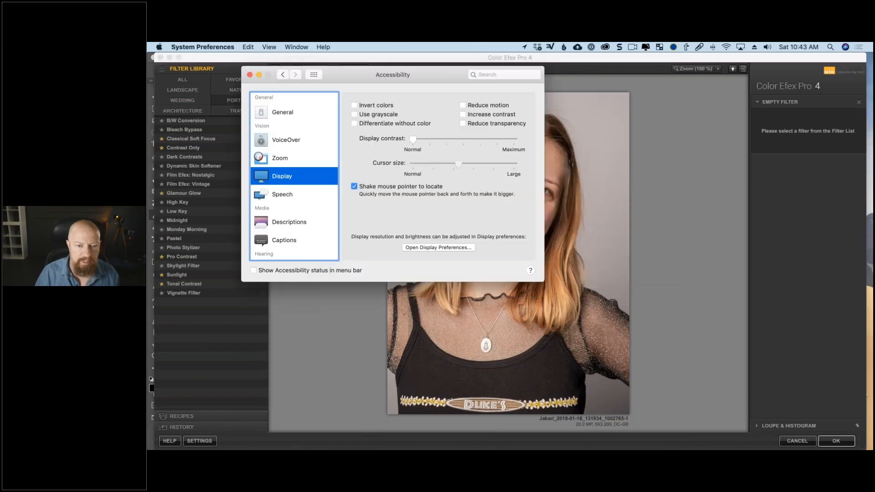
{"action": "left_click", "coordinate": [355, 322]}
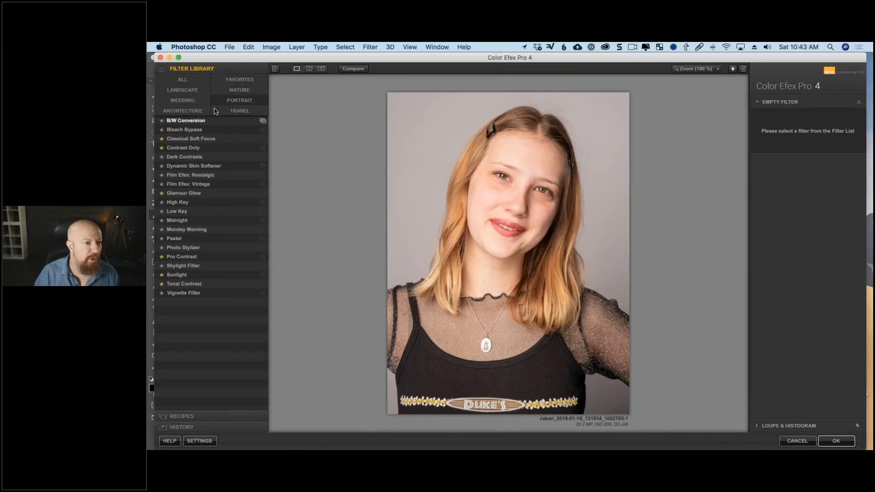
- Try the Detail Extractor filter with its strength set to 0% and look through the full list of filters
{"action": "left_click", "coordinate": [191, 81]}
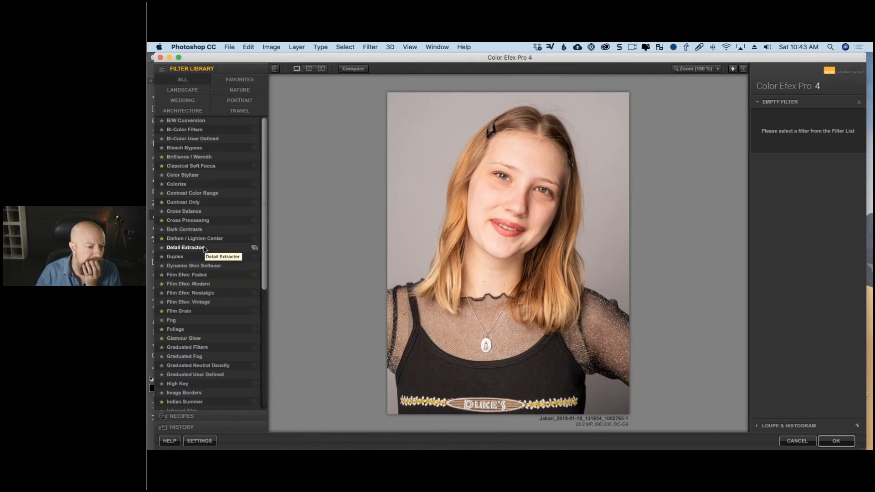
{"action": "left_click", "coordinate": [209, 252]}
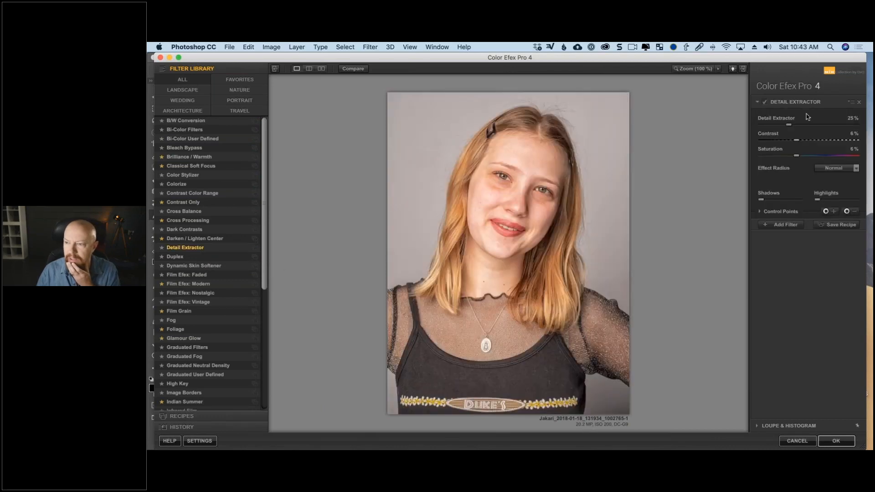
{"action": "left_click_drag", "start_coordinate": [769, 128], "coordinate": [748, 129]}
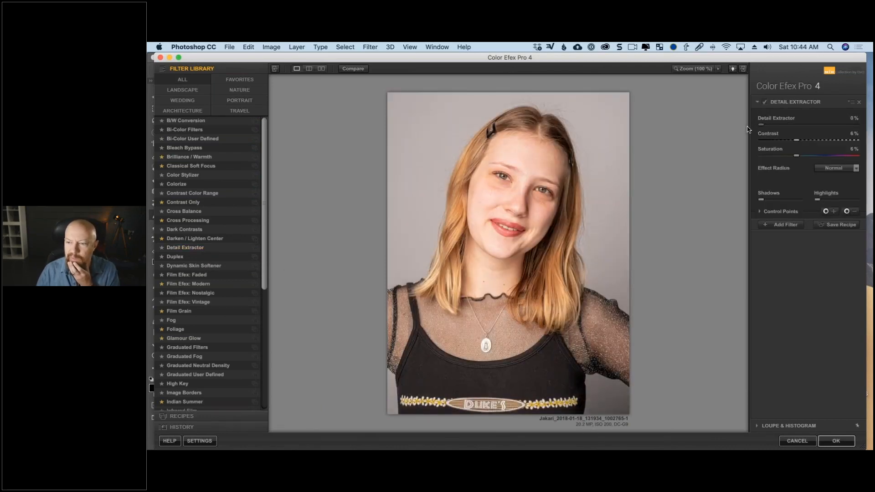
{"action": "scroll", "coordinate": [266, 272], "scroll_direction": "down", "scroll_amount": 2}
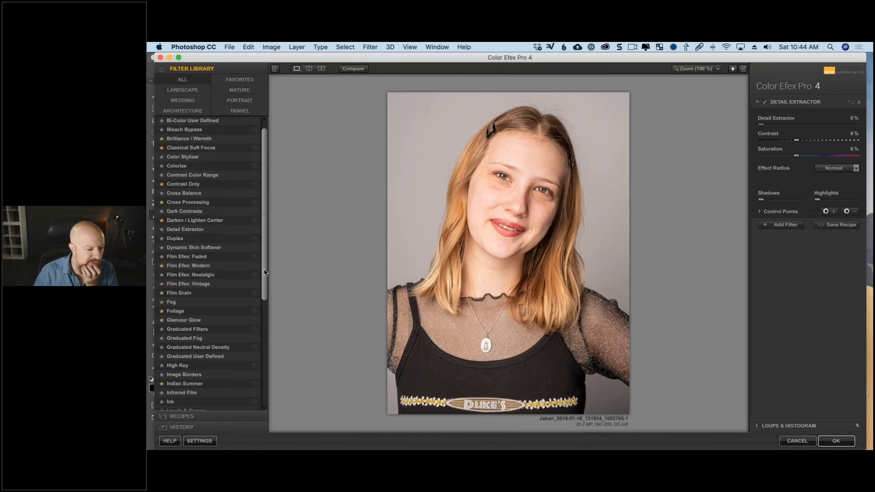
{"action": "scroll", "coordinate": [265, 272], "scroll_direction": "down", "scroll_amount": 5}
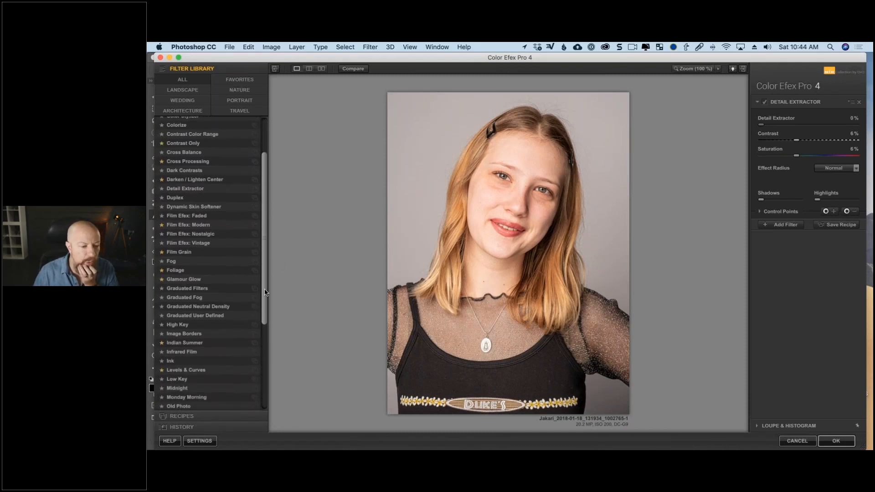
{"action": "mouse_move", "coordinate": [265, 293]}
{"action": "left_mouse_down"}
{"action": "mouse_move", "coordinate": [264, 378]}
{"action": "mouse_move", "coordinate": [263, 294]}
{"action": "left_mouse_up"}
{"action": "left_click_drag", "start_coordinate": [262, 287], "coordinate": [262, 248]}
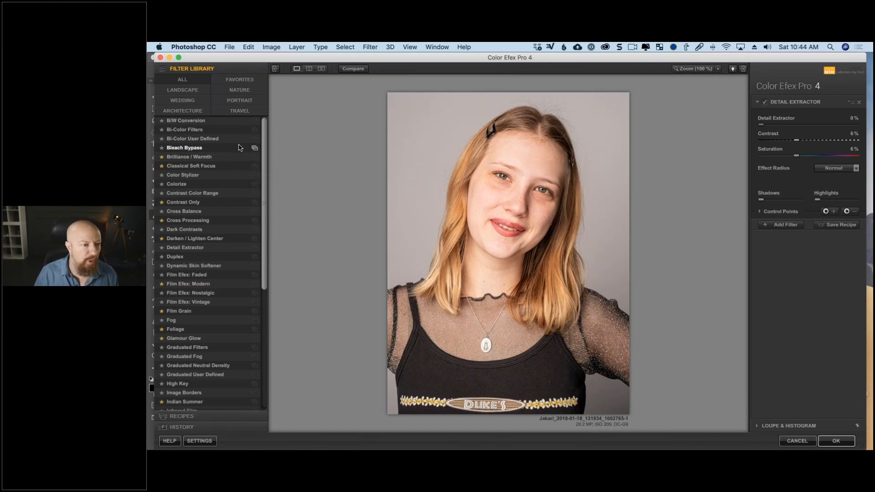
- Apply the High Key filter from the Portrait category and set its Dynamic High Key to 34%
{"action": "left_click", "coordinate": [253, 111]}
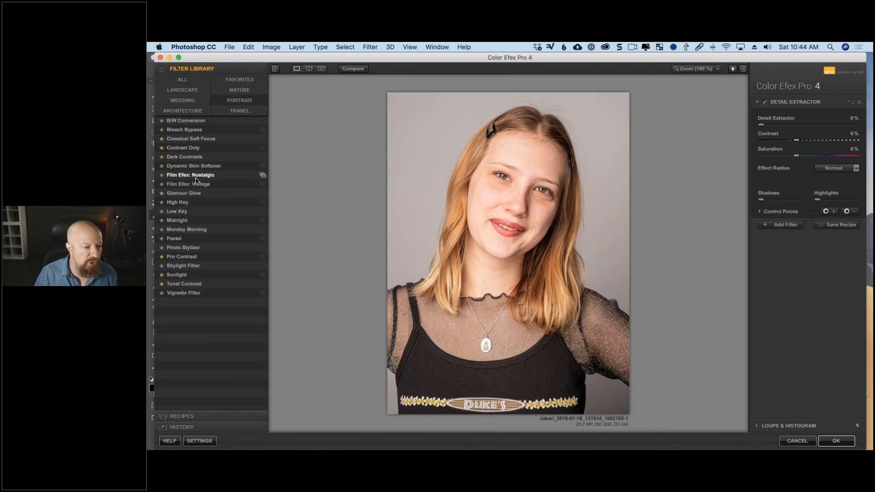
{"action": "left_click", "coordinate": [207, 203]}
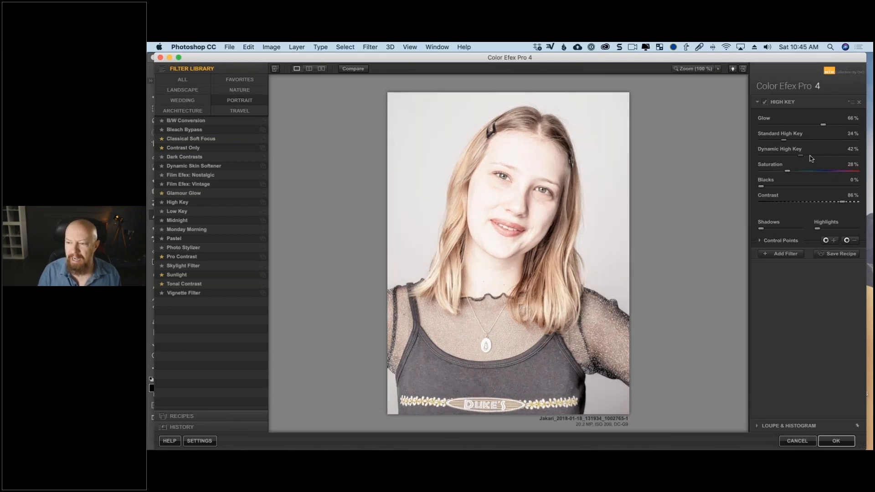
{"action": "left_click_drag", "start_coordinate": [801, 156], "coordinate": [792, 161]}
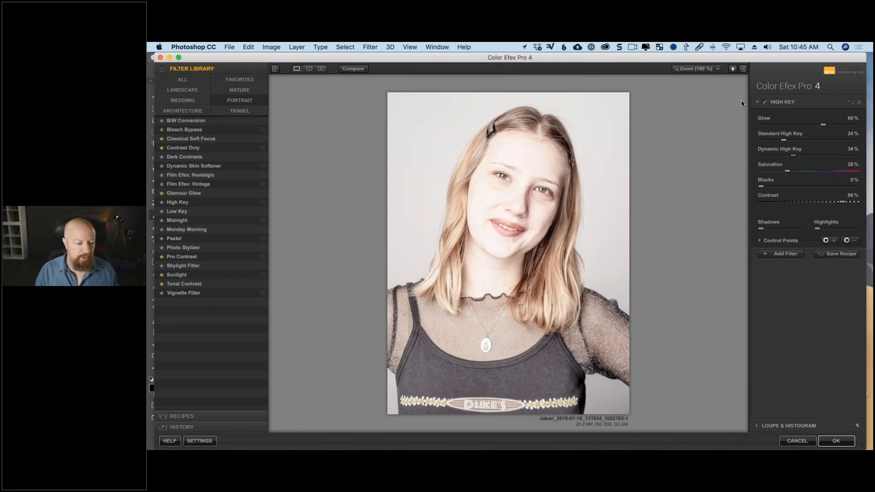
- Open the online Color Efex Pro 4 help and look through its Filters article
{"action": "left_click", "coordinate": [169, 441]}
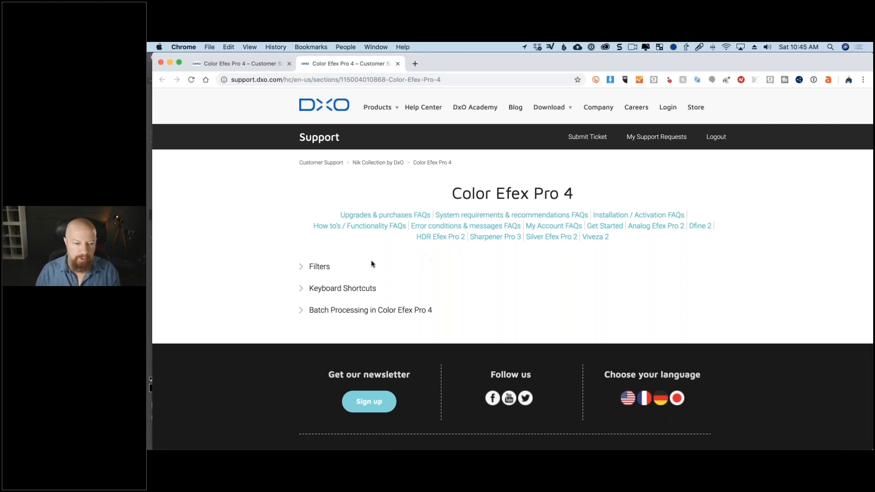
{"action": "left_click", "coordinate": [323, 267]}
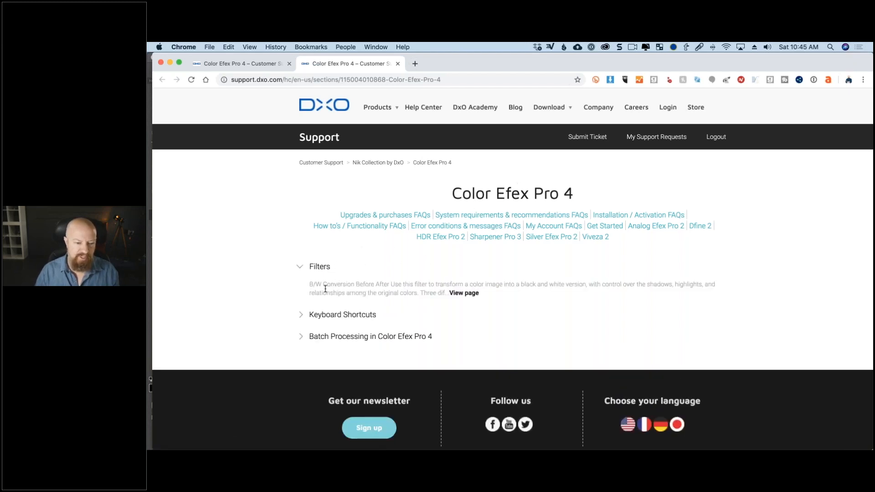
{"action": "left_click", "coordinate": [466, 294]}
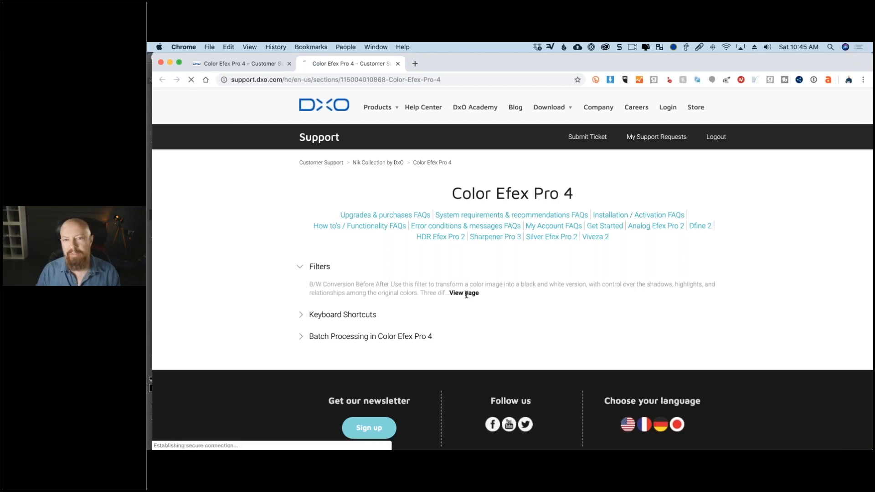
{"action": "scroll", "coordinate": [516, 278], "scroll_direction": "down", "scroll_amount": 20}
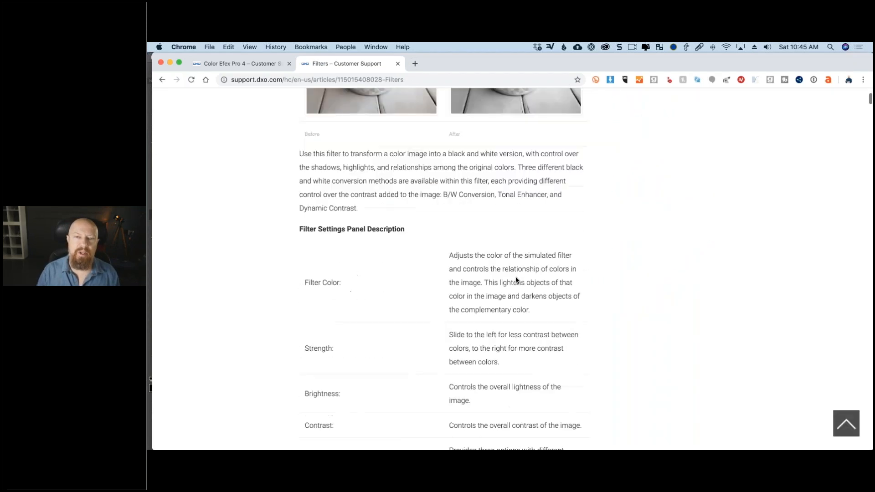
{"action": "scroll", "coordinate": [515, 278], "scroll_direction": "down", "scroll_amount": 10}
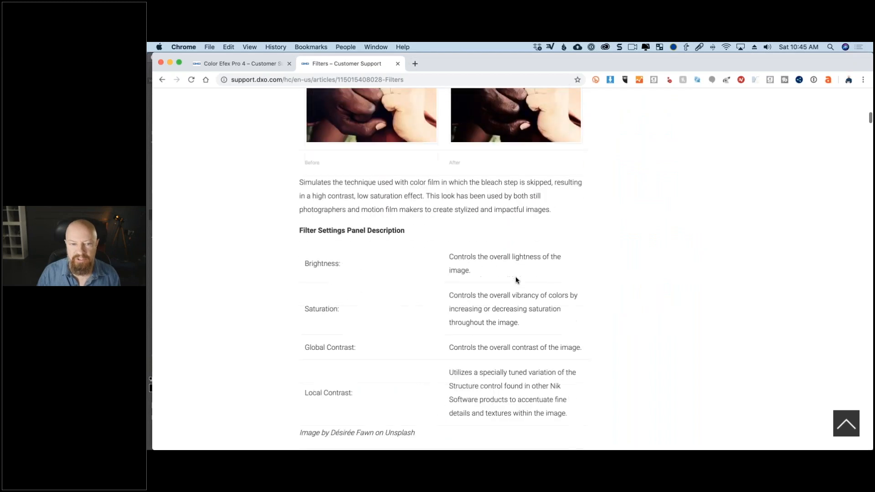
- Find "high key" in the Filters article and read the Standard High Key and Dynamic High Key descriptions
{"action": "key", "text": "super+Tab"}
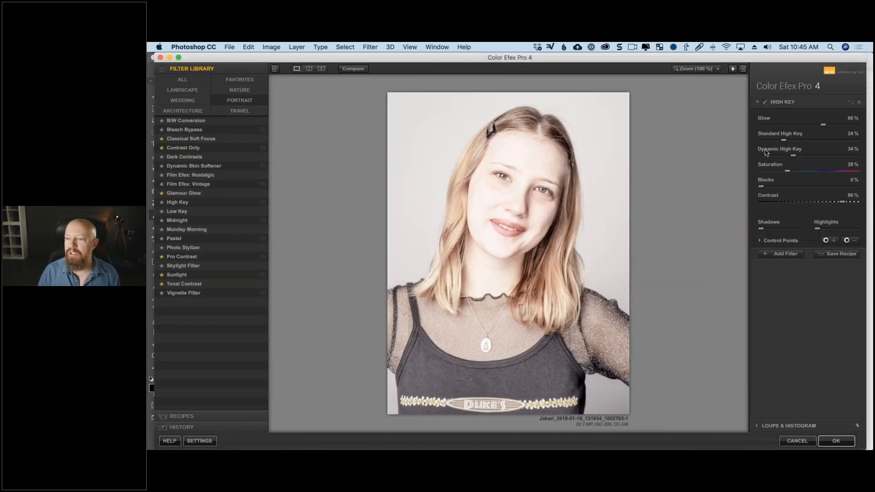
{"action": "key", "text": "super+Tab"}
{"action": "scroll", "coordinate": [441, 225], "scroll_direction": "down", "scroll_amount": 3}
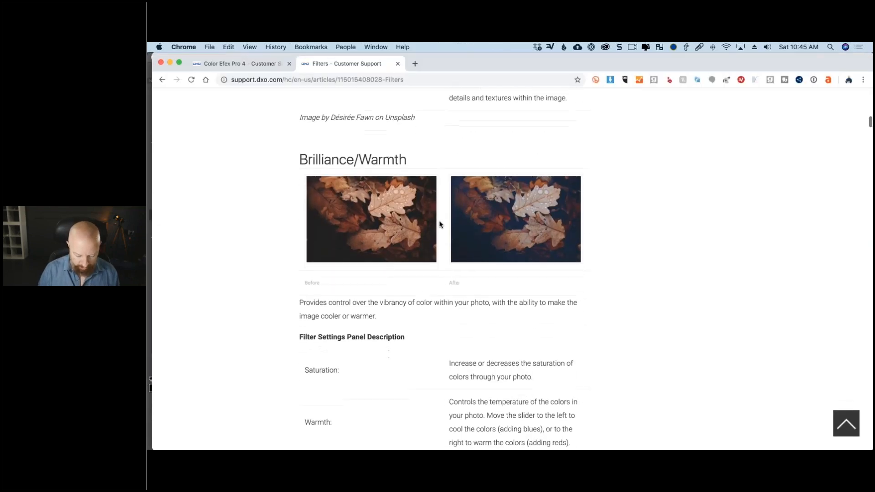
{"action": "key", "text": "super+f"}
{"action": "type", "text": "high key"}
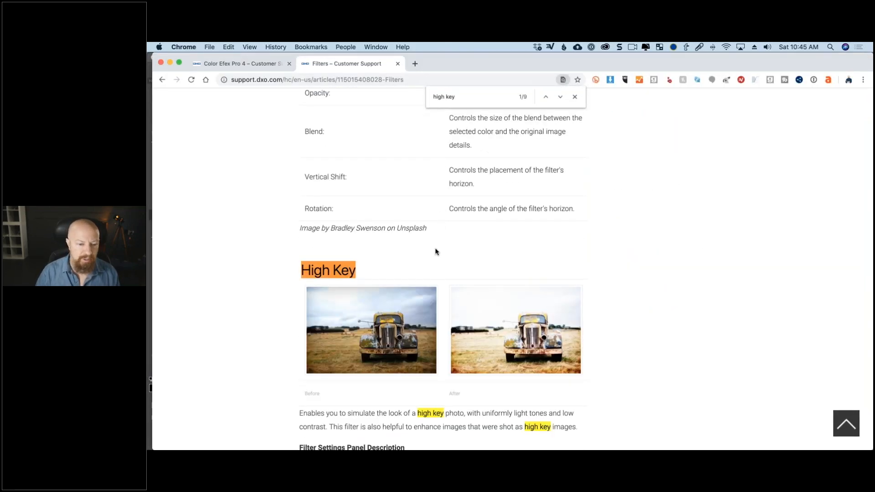
{"action": "scroll", "coordinate": [366, 247], "scroll_direction": "down", "scroll_amount": 1}
{"action": "scroll", "coordinate": [366, 248], "scroll_direction": "down", "scroll_amount": 9}
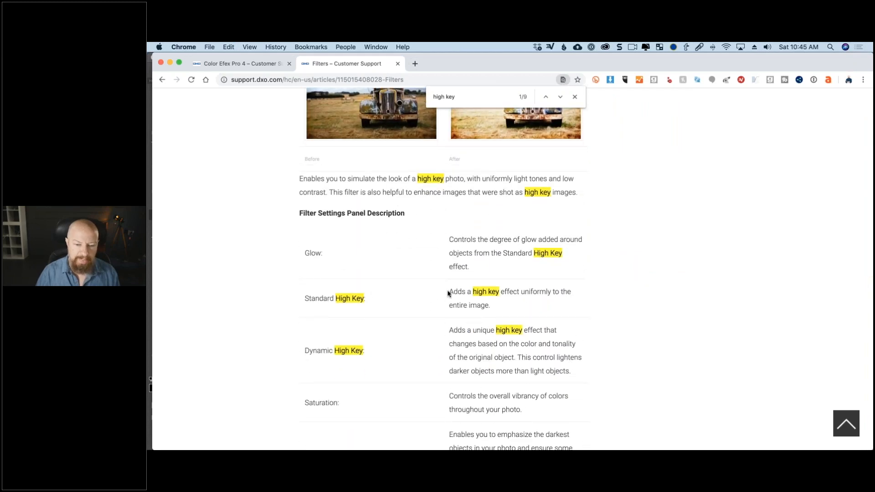
{"action": "left_click_drag", "start_coordinate": [450, 293], "coordinate": [493, 307]}
{"action": "scroll", "coordinate": [451, 283], "scroll_direction": "down", "scroll_amount": 2}
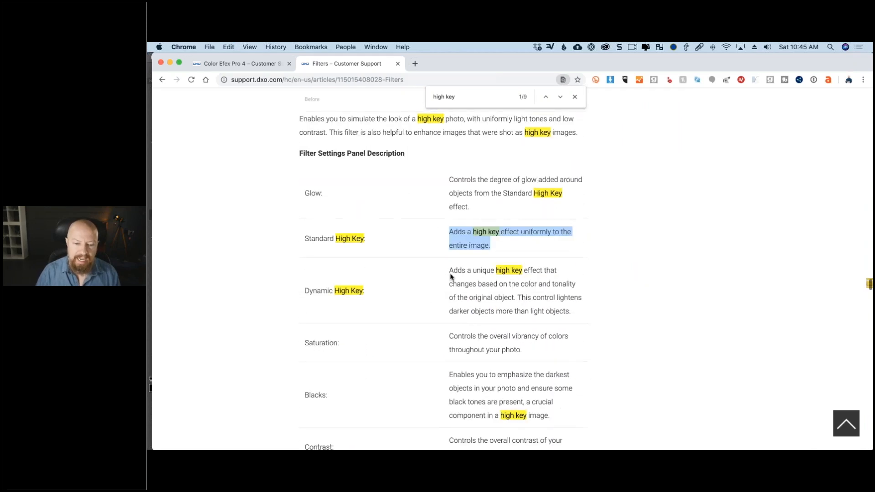
{"action": "left_click_drag", "start_coordinate": [450, 270], "coordinate": [573, 311]}
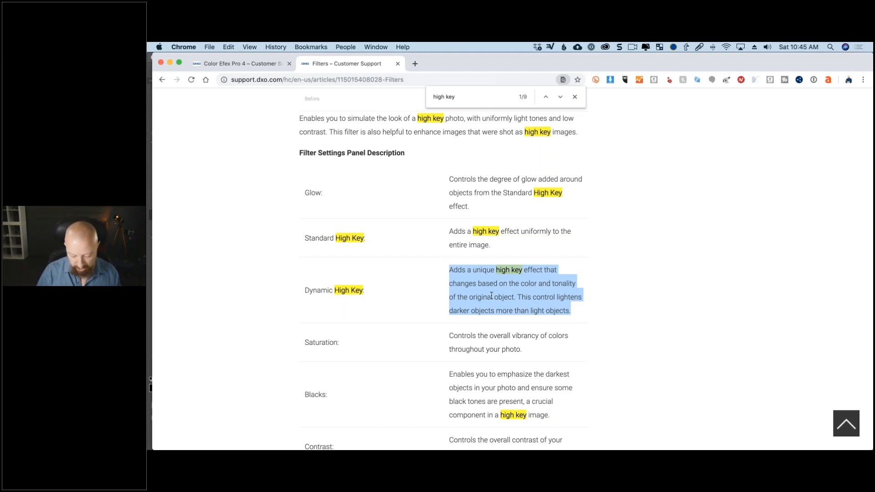
- Return to Color Efex Pro, set Standard High Key to 7%, Dynamic High Key to 4% and Saturation to 52%, and compare with the filter off
{"action": "key", "text": "super+Tab"}
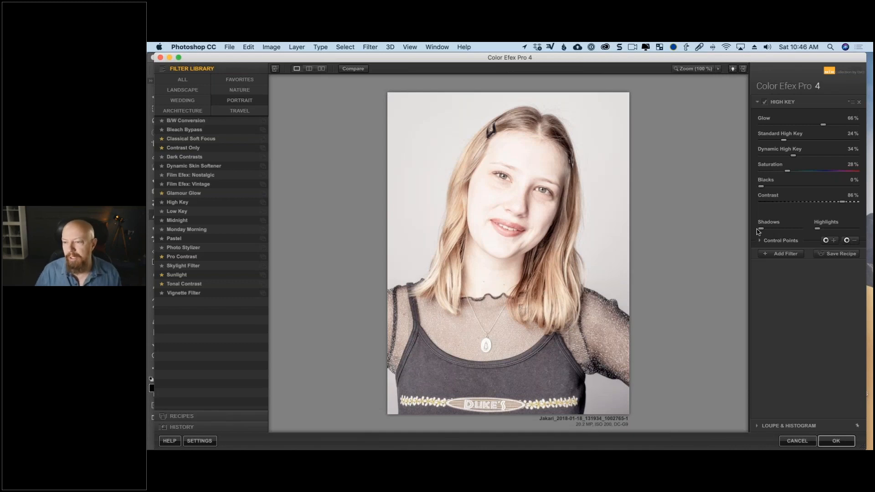
{"action": "left_click_drag", "start_coordinate": [794, 158], "coordinate": [769, 140]}
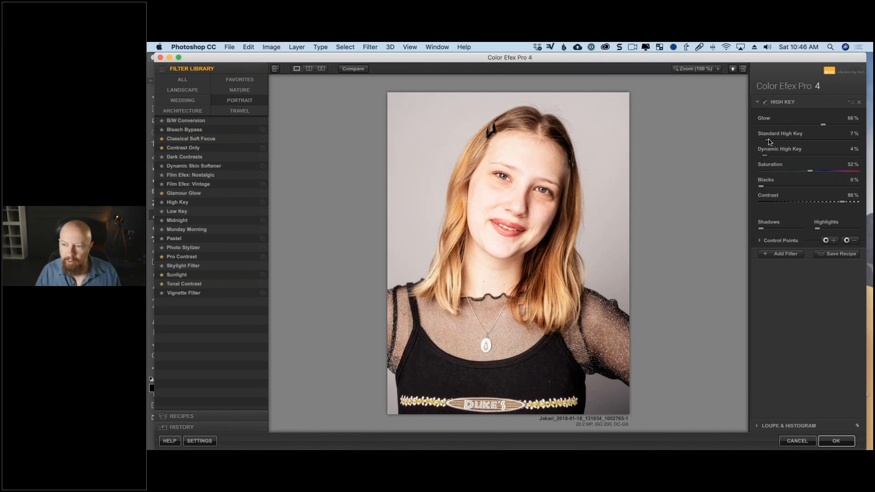
{"action": "left_click", "coordinate": [765, 102]}
{"action": "left_click", "coordinate": [765, 102]}
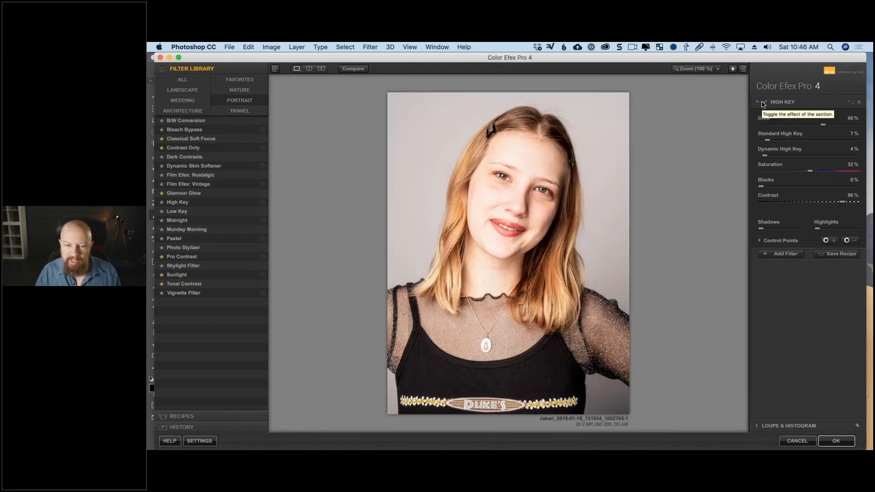
{"action": "left_click", "coordinate": [765, 102]}
{"action": "left_click", "coordinate": [764, 102]}
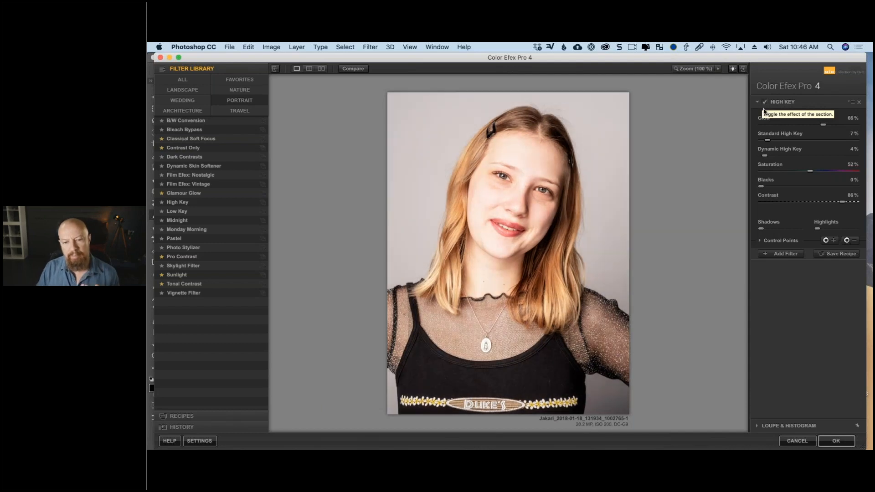
- Refine the High Key filter to Standard High Key 10%, Dynamic High Key 14%, Saturation 78%, Blacks 16% and Contrast 60%
{"action": "left_click_drag", "start_coordinate": [828, 172], "coordinate": [833, 172]}
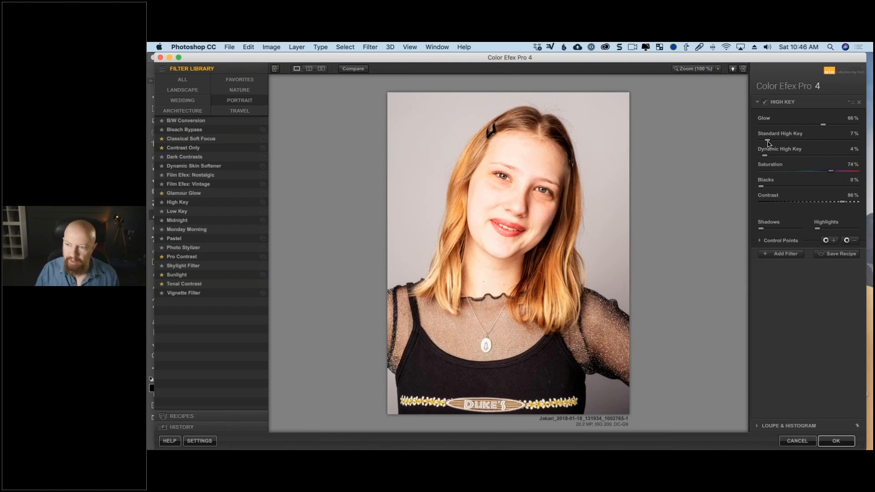
{"action": "left_click_drag", "start_coordinate": [767, 142], "coordinate": [773, 190]}
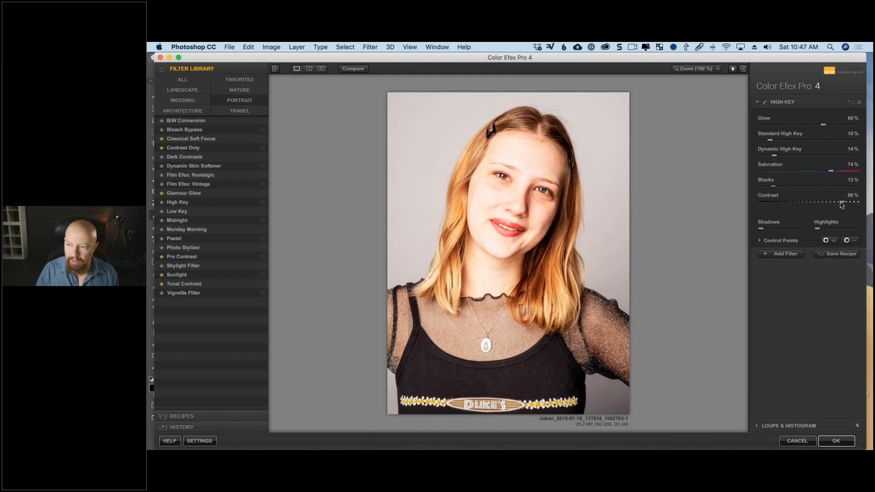
{"action": "left_click_drag", "start_coordinate": [839, 206], "coordinate": [816, 205]}
{"action": "left_click_drag", "start_coordinate": [831, 171], "coordinate": [835, 171]}
{"action": "left_click_drag", "start_coordinate": [778, 186], "coordinate": [778, 189]}
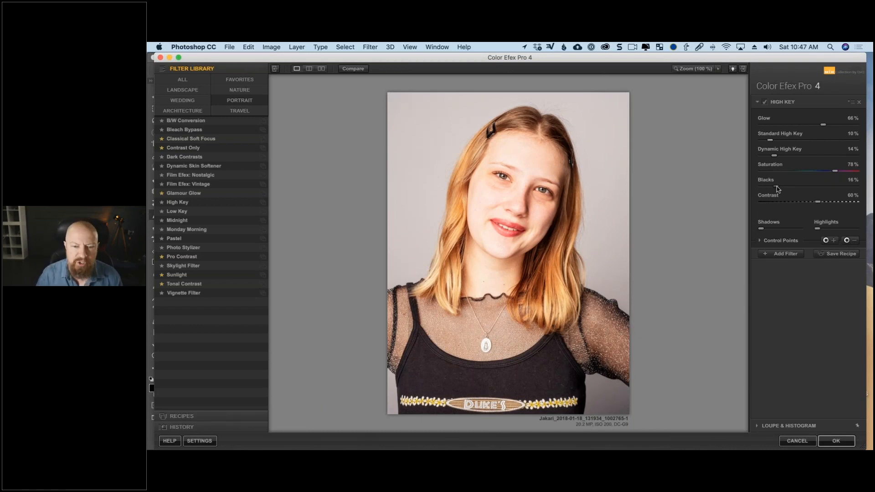
- Add a Dynamic Skin Softener filter and sample its skin color from the subject's forehead
{"action": "left_click", "coordinate": [782, 254]}
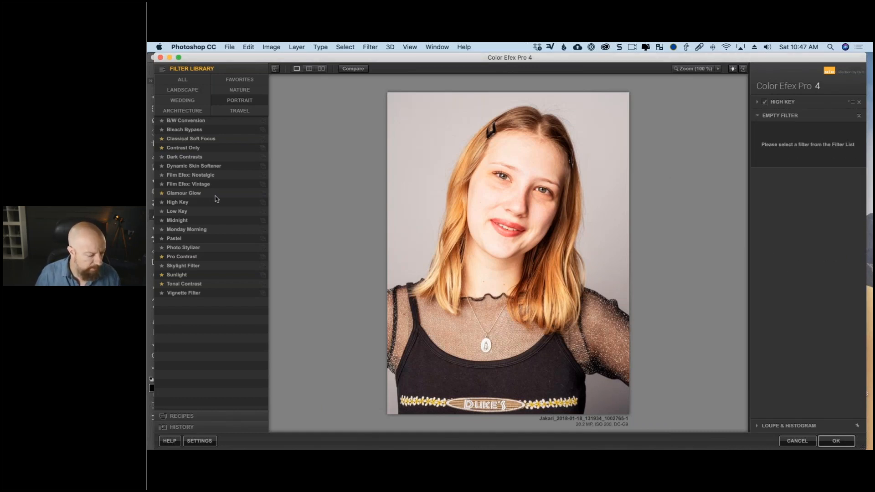
{"action": "left_click", "coordinate": [211, 166]}
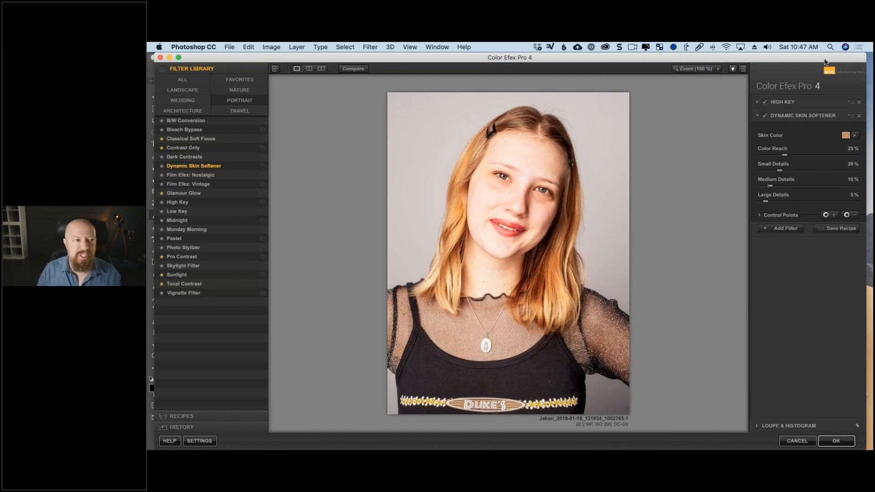
{"action": "left_click_drag", "start_coordinate": [825, 61], "coordinate": [818, 62]}
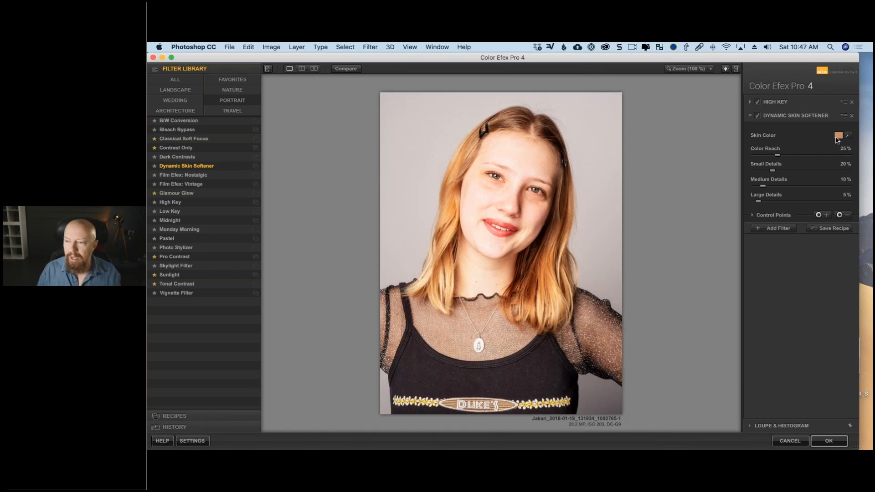
{"action": "left_click", "coordinate": [848, 135]}
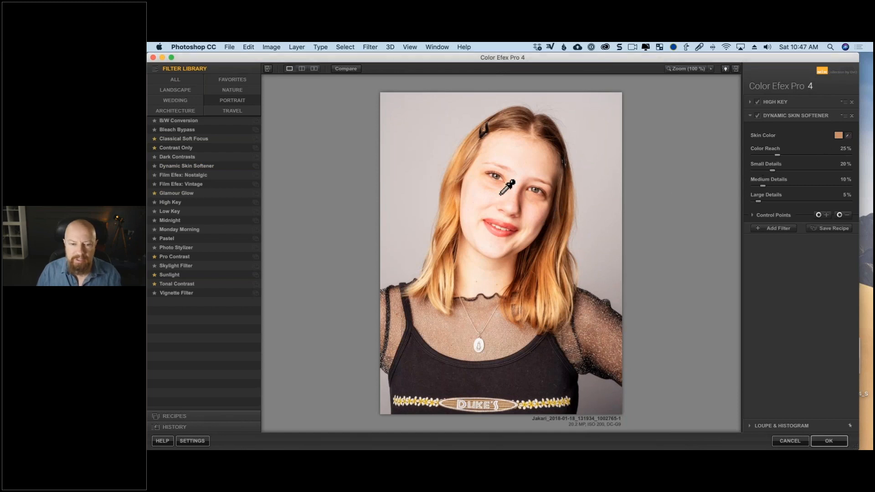
{"action": "left_click", "coordinate": [529, 165]}
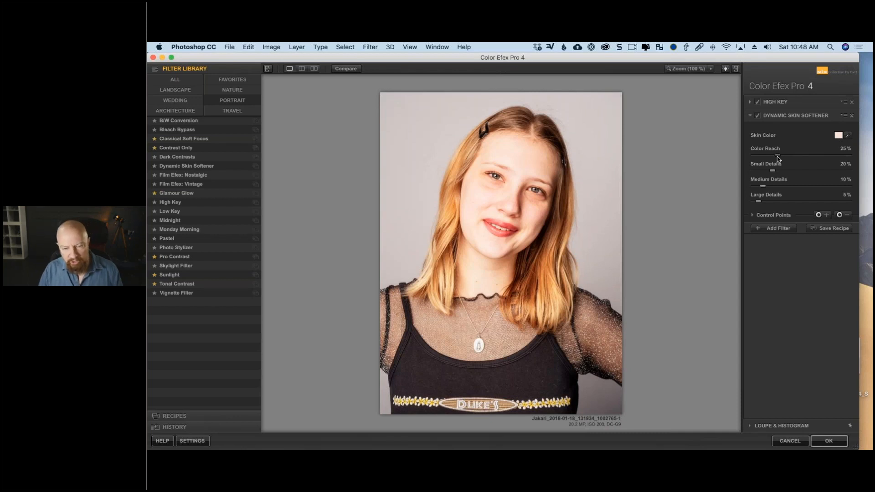
- Try the skin softener's Color Reach at 32% and 100%, and settle on 29%
{"action": "left_click_drag", "start_coordinate": [777, 156], "coordinate": [783, 158]}
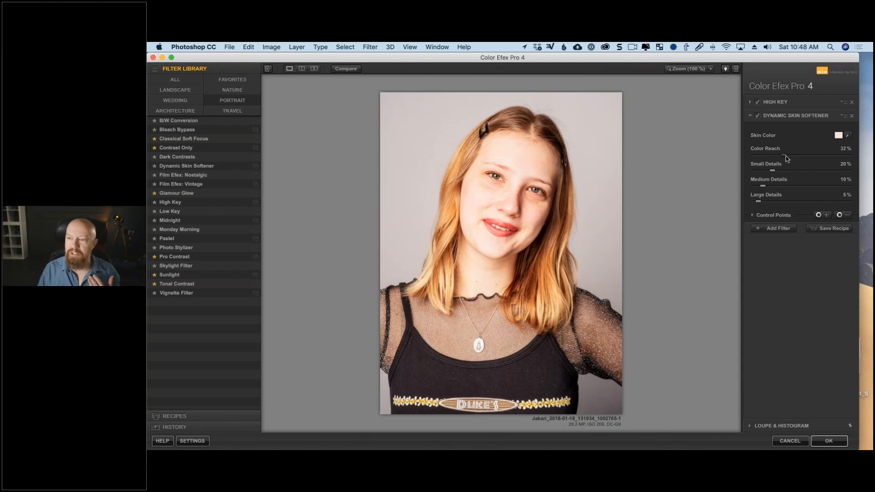
{"action": "left_click_drag", "start_coordinate": [783, 156], "coordinate": [850, 156]}
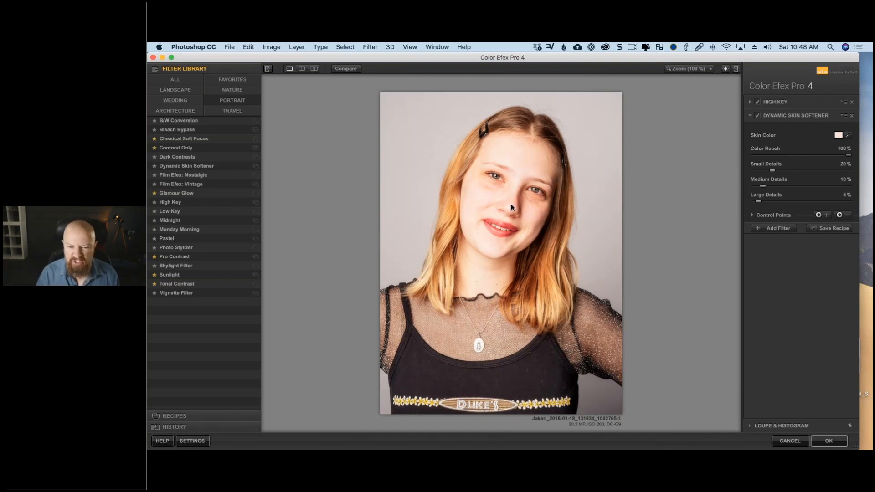
{"action": "left_click_drag", "start_coordinate": [849, 155], "coordinate": [779, 159]}
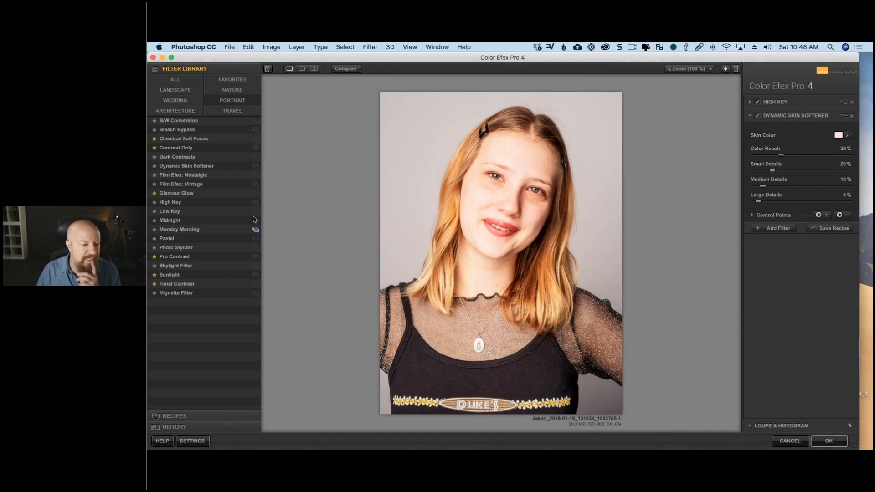
- Add the Film Grain filter from the full filter list as a third filter
{"action": "left_click", "coordinate": [775, 228]}
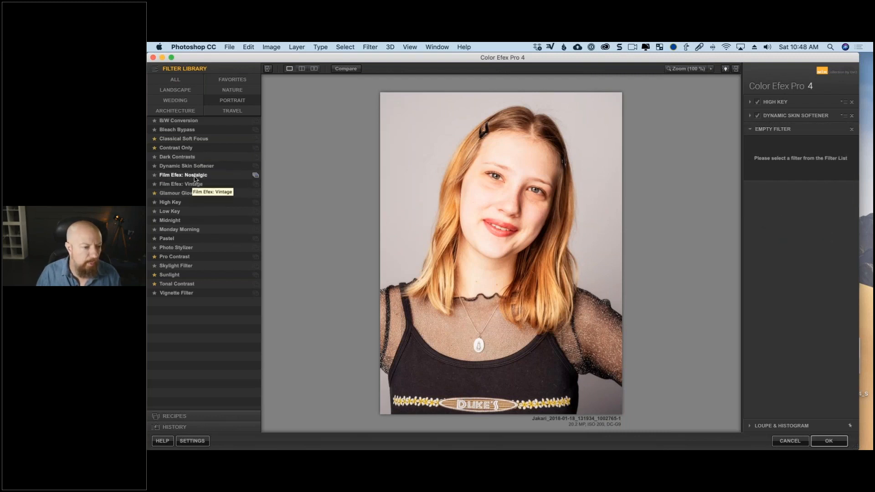
{"action": "left_click", "coordinate": [190, 79]}
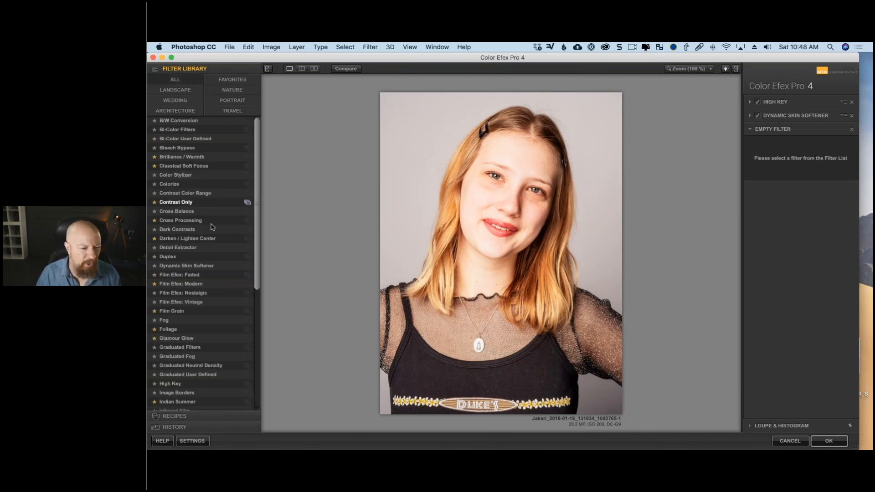
{"action": "left_click", "coordinate": [194, 311]}
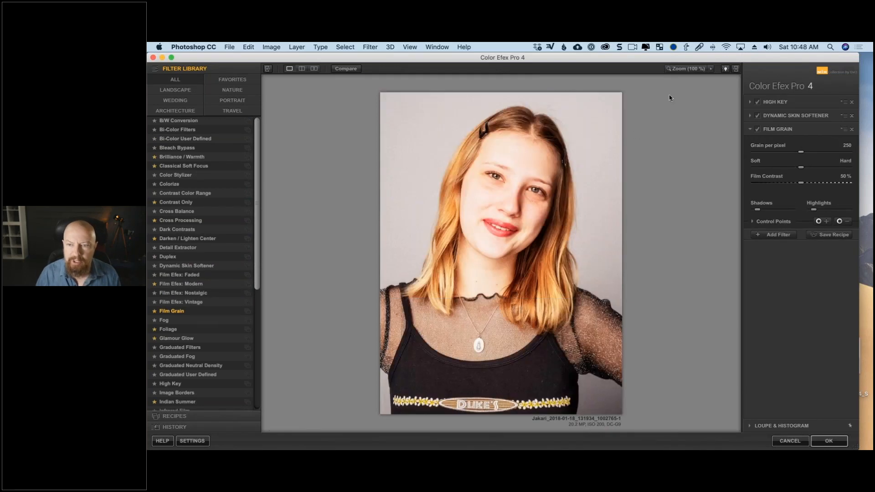
- Inspect the grain on the face at 100%, trying coarse and fine settings, and set Grain per pixel to 439
{"action": "left_click", "coordinate": [679, 69]}
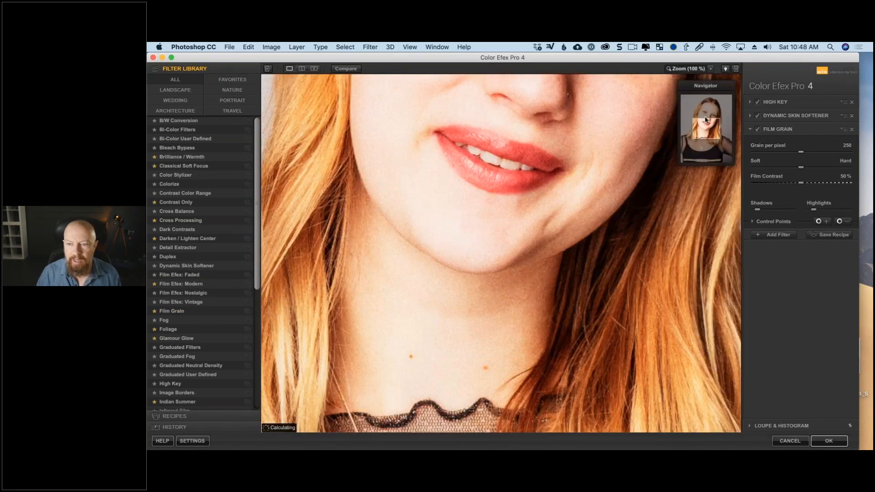
{"action": "left_click_drag", "start_coordinate": [703, 123], "coordinate": [705, 111]}
{"action": "left_click_drag", "start_coordinate": [589, 146], "coordinate": [536, 183]}
{"action": "left_click_drag", "start_coordinate": [636, 147], "coordinate": [527, 211]}
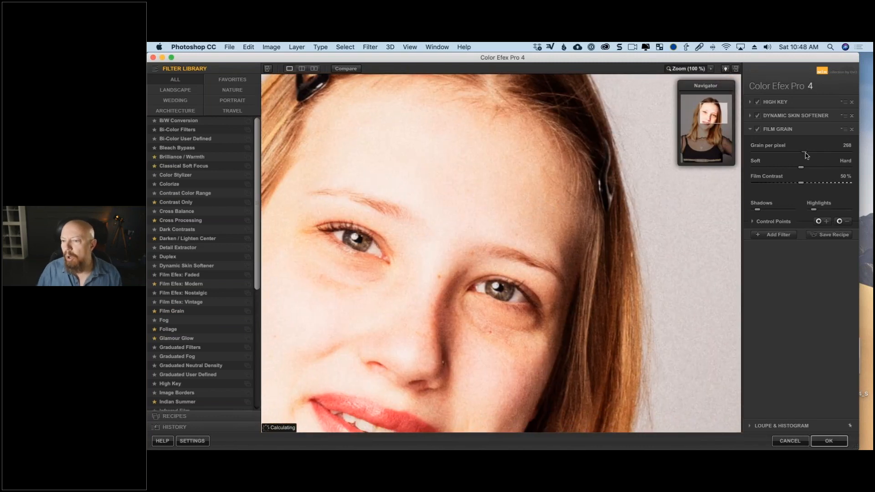
{"action": "left_click_drag", "start_coordinate": [799, 154], "coordinate": [765, 156]}
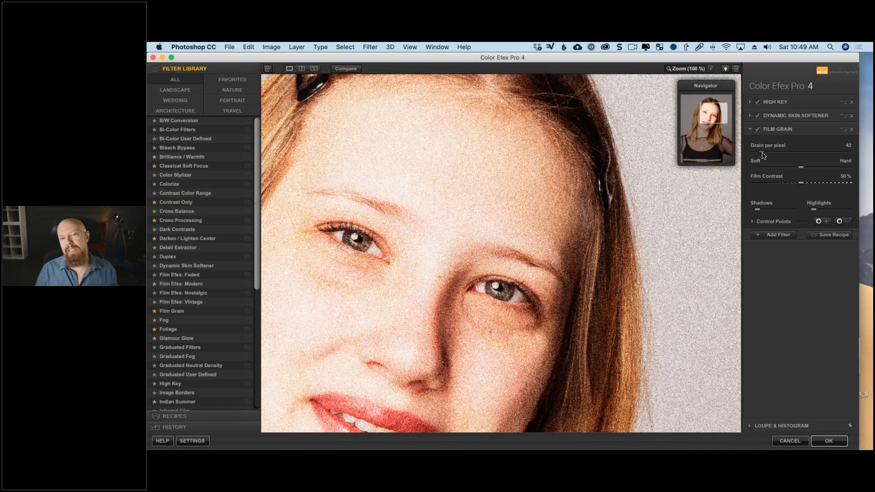
{"action": "left_click_drag", "start_coordinate": [762, 155], "coordinate": [861, 159]}
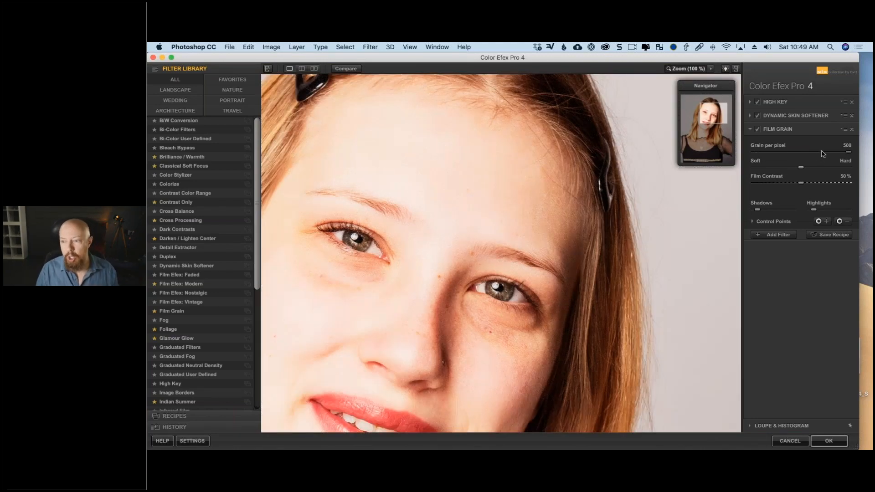
{"action": "left_click_drag", "start_coordinate": [846, 157], "coordinate": [837, 156]}
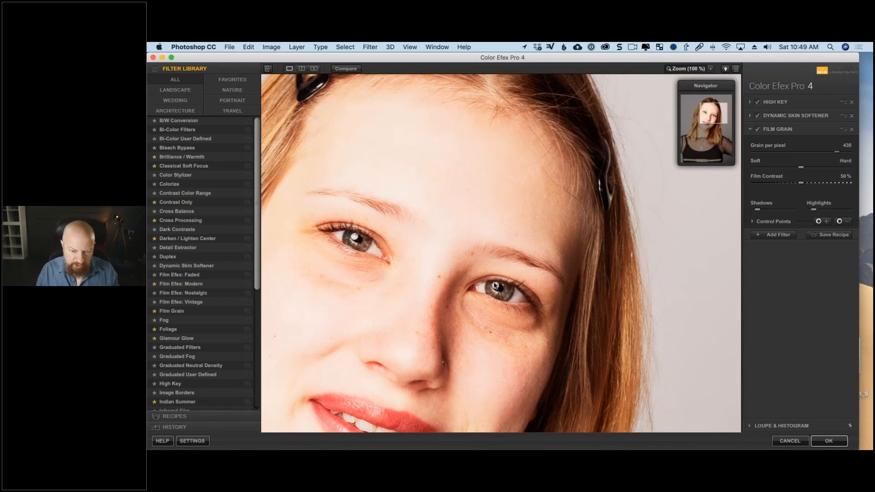
{"action": "left_click", "coordinate": [689, 69]}
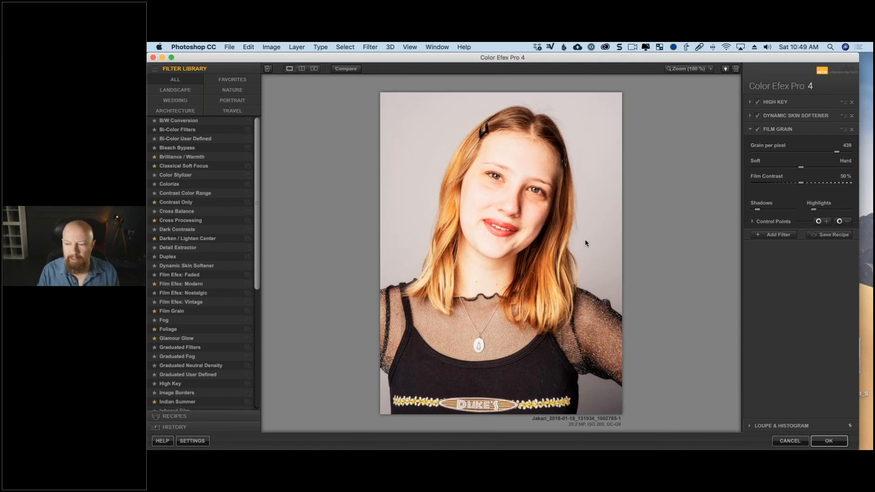
- Add the White Neutralizer filter and sample its color from the light backdrop beside the subject's head
{"action": "left_click", "coordinate": [771, 236]}
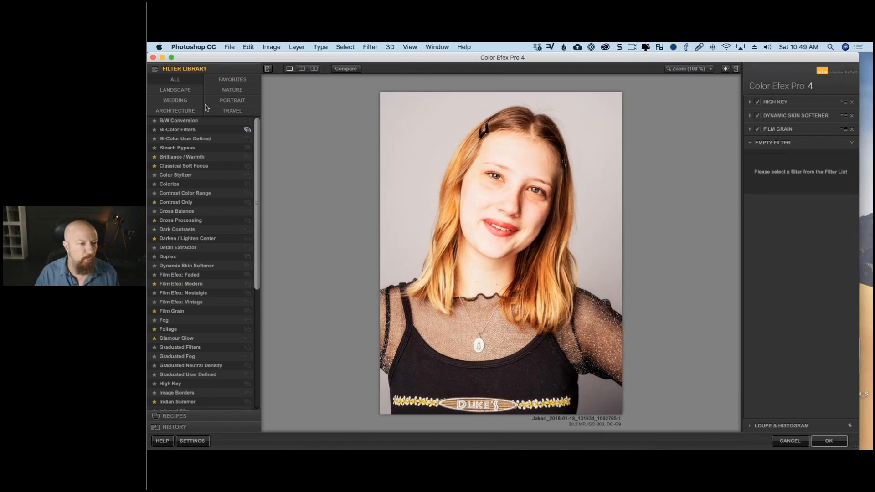
{"action": "scroll", "coordinate": [219, 280], "scroll_direction": "down", "scroll_amount": 10}
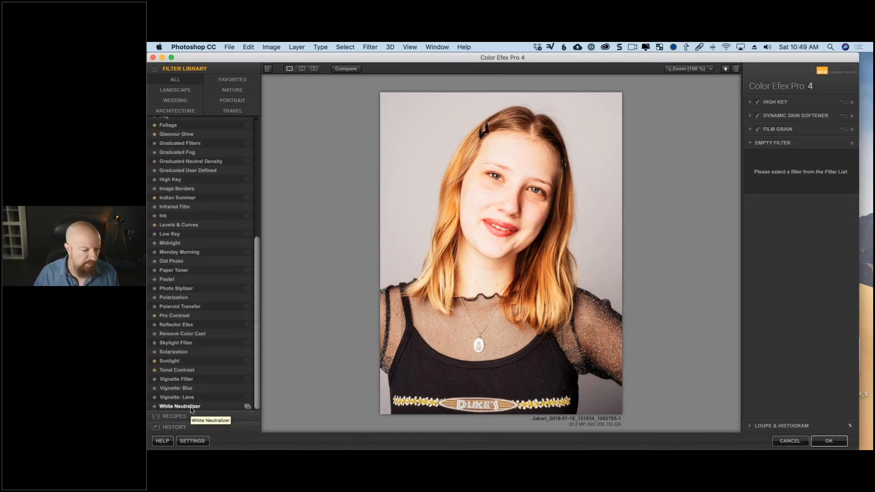
{"action": "left_click", "coordinate": [192, 407]}
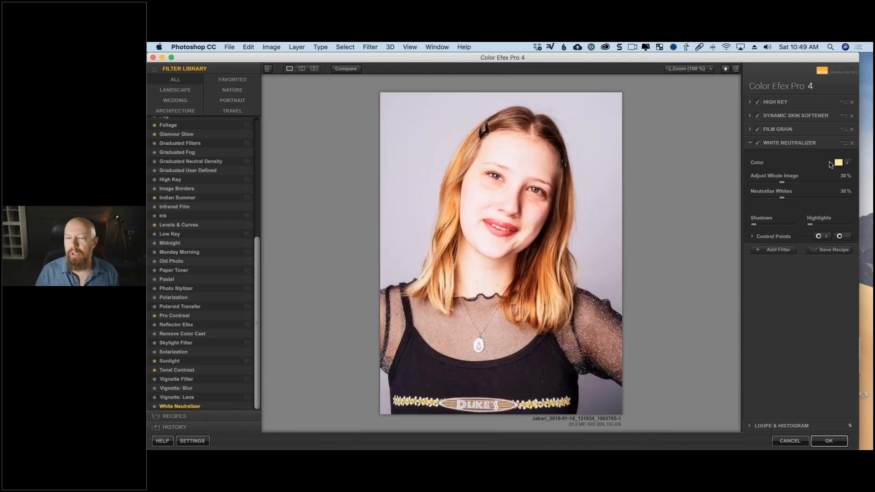
{"action": "left_click", "coordinate": [848, 163]}
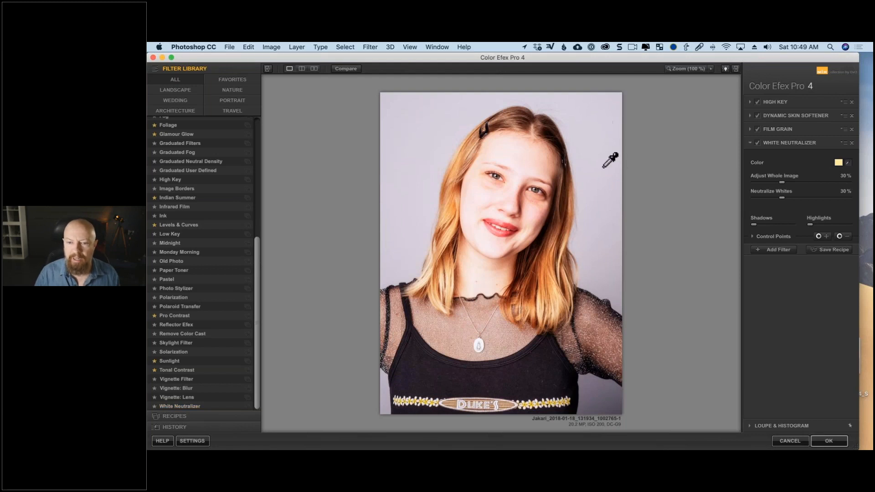
{"action": "left_click", "coordinate": [598, 140]}
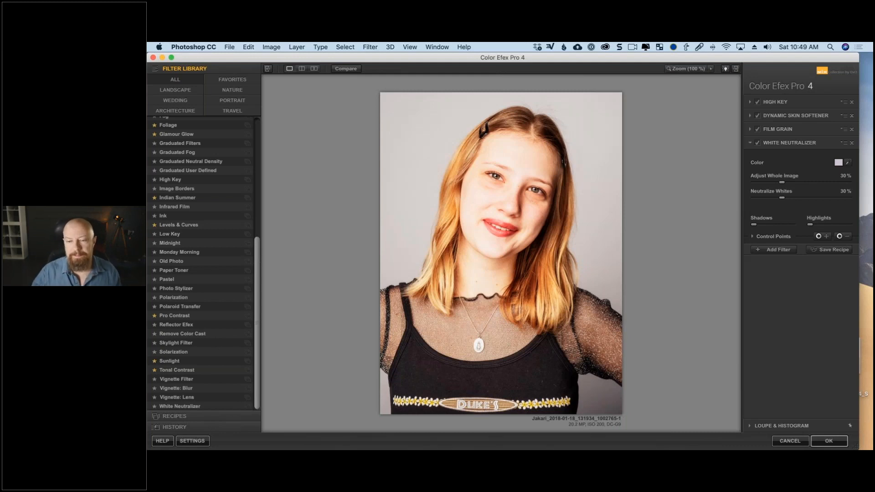
- Place White Neutralizer control points in both upper corners of the backdrop, each sized 87%, with their selection mask shown
{"action": "left_click", "coordinate": [827, 236]}
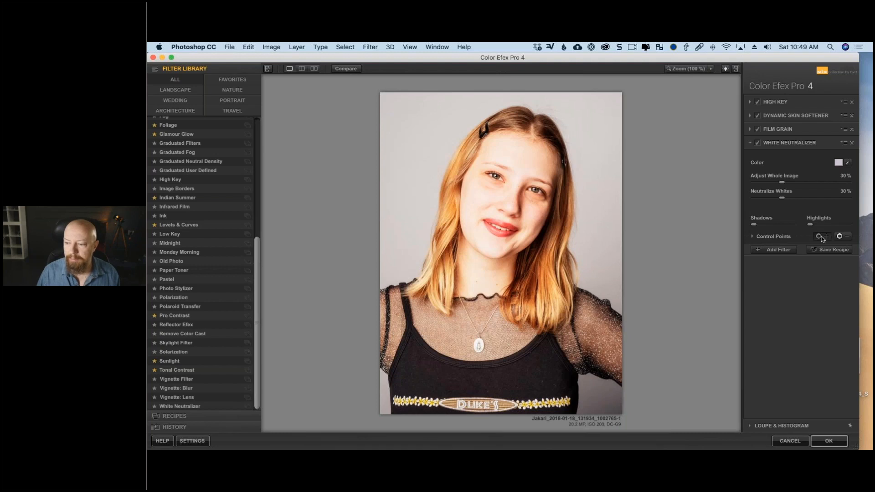
{"action": "left_click", "coordinate": [617, 101]}
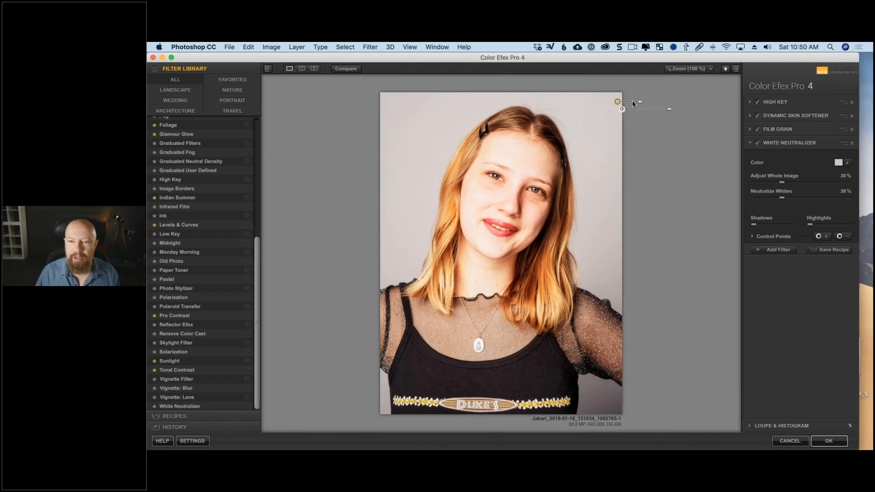
{"action": "left_click_drag", "start_coordinate": [641, 103], "coordinate": [653, 101]}
{"action": "left_click", "coordinate": [752, 237]}
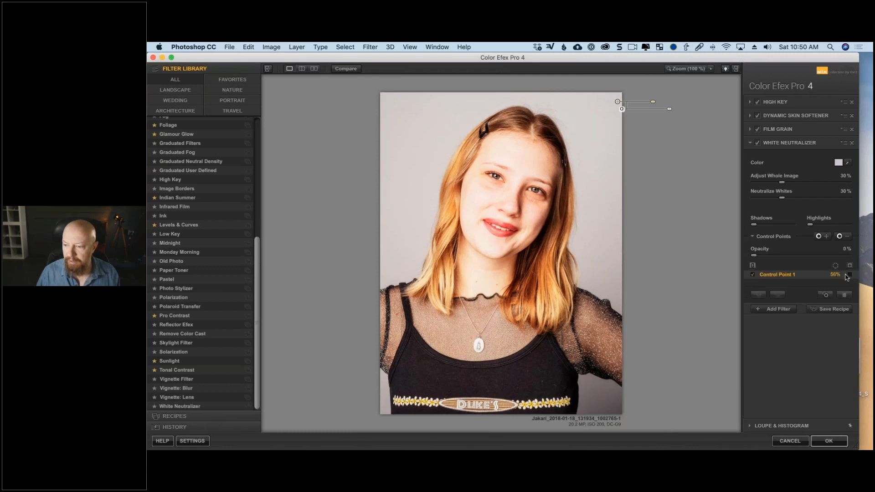
{"action": "left_click", "coordinate": [850, 275]}
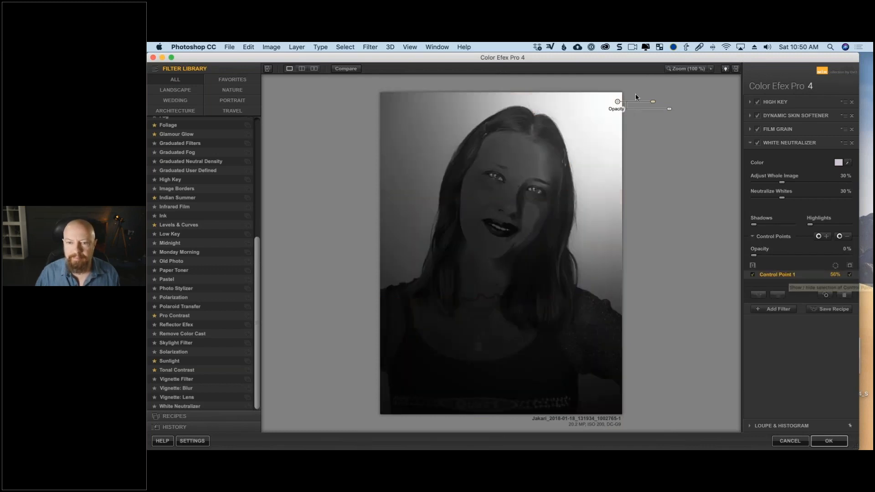
{"action": "left_click_drag", "start_coordinate": [654, 102], "coordinate": [385, 96]}
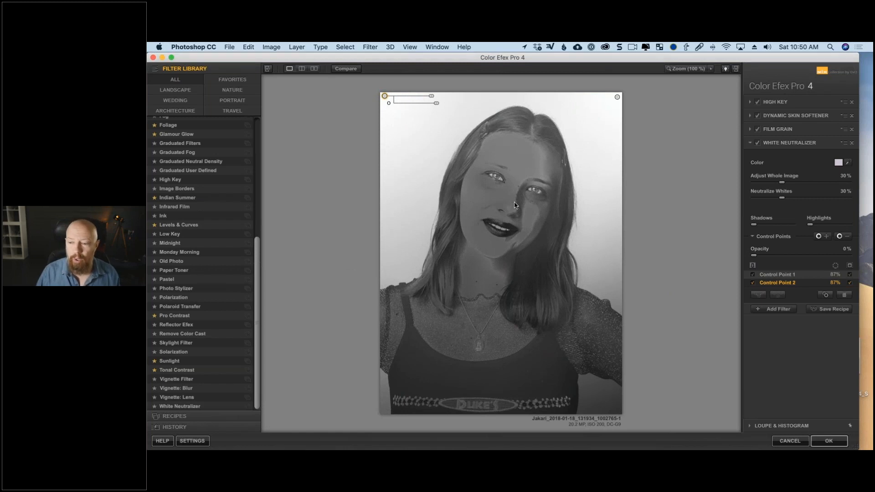
- Place a 0% opacity control point sized 37% on the face and duplicate it across the hair, forehead, neck, chest and black top
{"action": "left_click", "coordinate": [841, 237]}
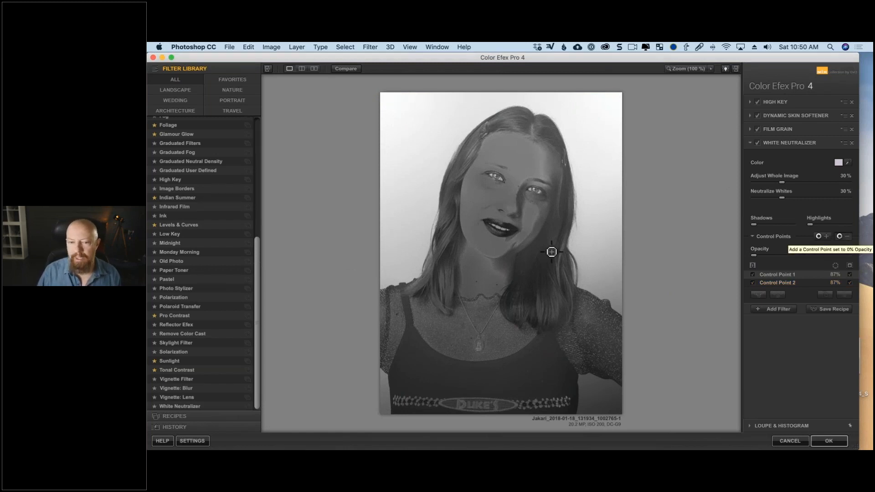
{"action": "left_click", "coordinate": [505, 200]}
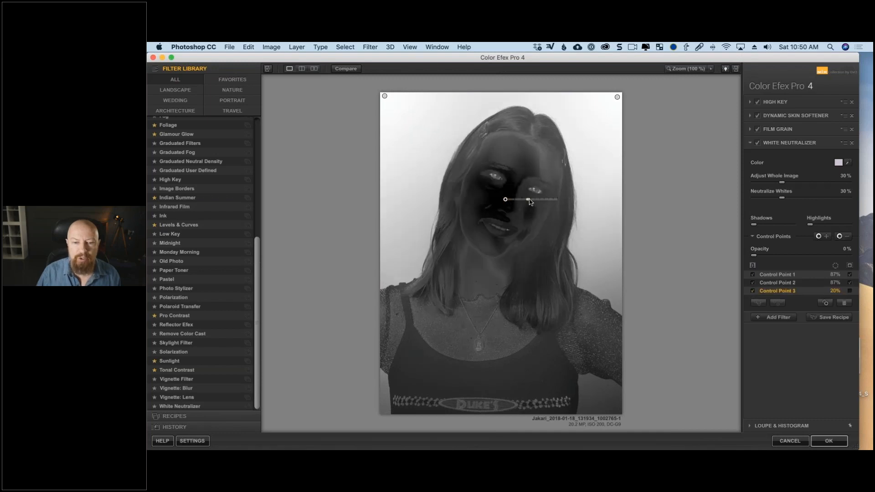
{"action": "left_click_drag", "start_coordinate": [524, 200], "coordinate": [535, 203]}
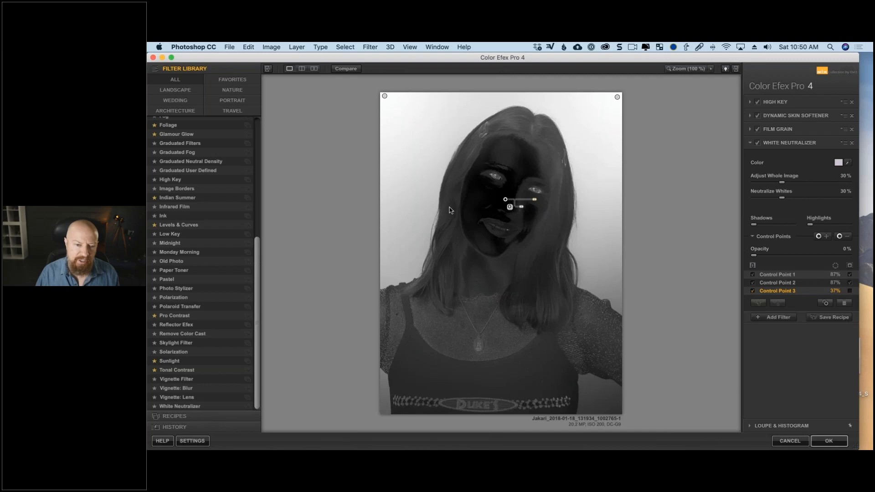
{"action": "left_click_drag", "start_coordinate": [505, 200], "coordinate": [470, 378]}
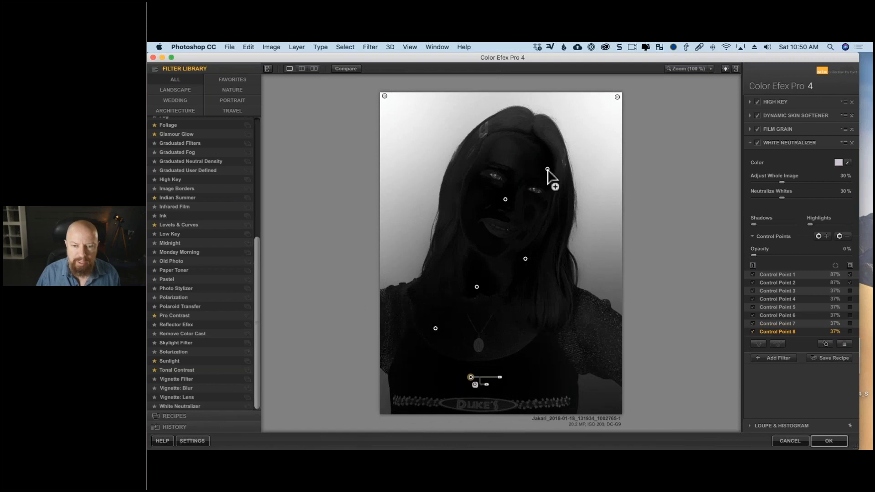
{"action": "left_click_drag", "start_coordinate": [547, 169], "coordinate": [523, 127]}
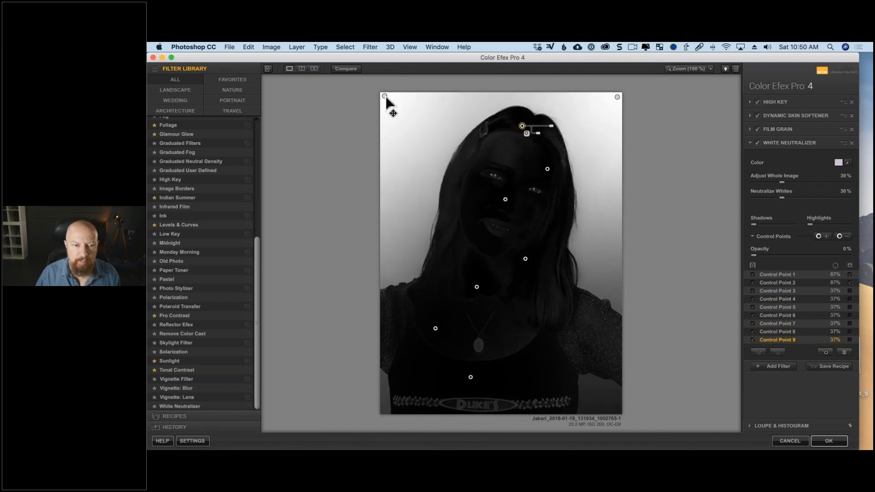
- Copy a backdrop control point to the top centre, deleting the trial copies at the sides, and duplicate a subject point onto the upper forehead
{"action": "left_click_drag", "start_coordinate": [386, 98], "coordinate": [611, 265]}
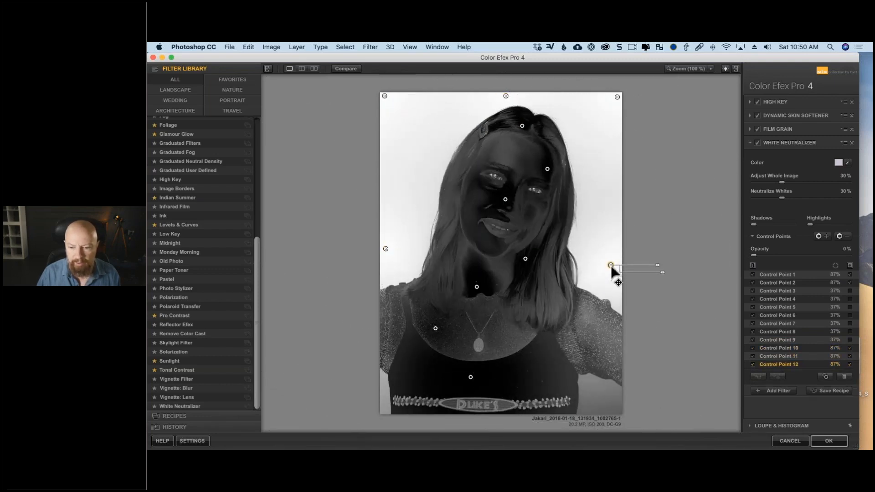
{"action": "key", "text": "Delete"}
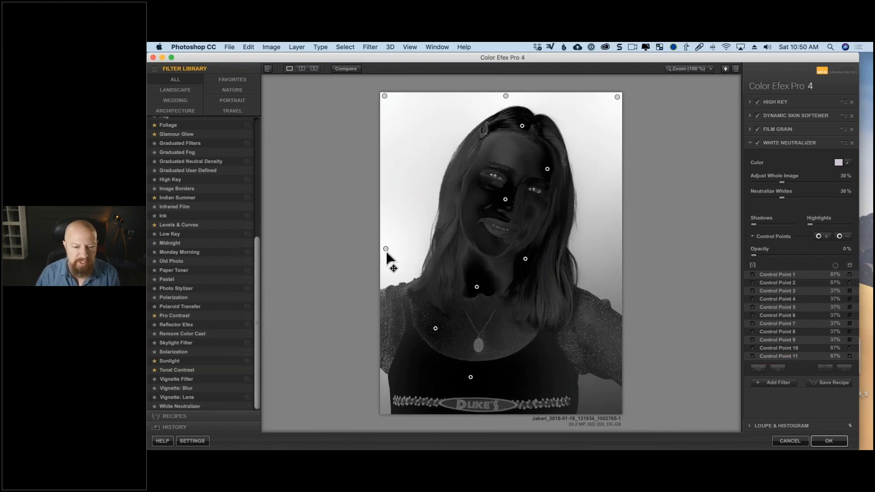
{"action": "key", "text": "Delete"}
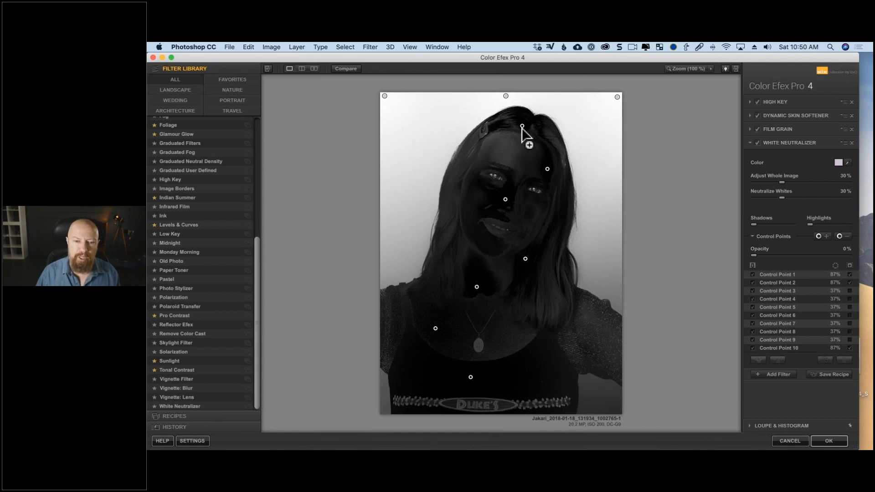
{"action": "left_click_drag", "start_coordinate": [523, 128], "coordinate": [503, 141]}
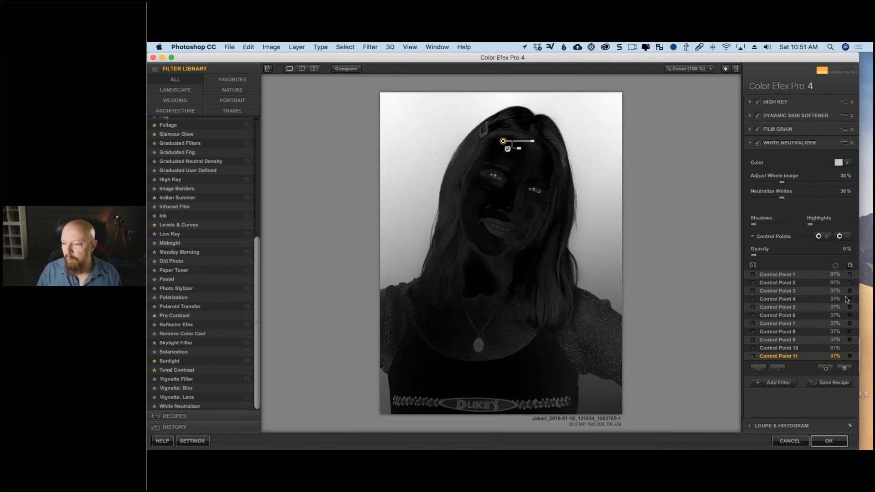
- Hide the selection masks of the three backdrop control points
{"action": "left_click", "coordinate": [850, 275]}
{"action": "left_click", "coordinate": [849, 282]}
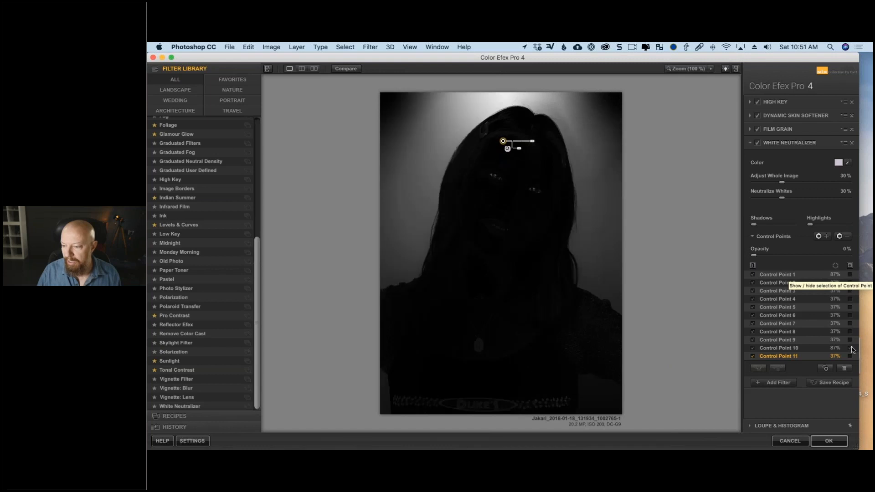
{"action": "left_click", "coordinate": [851, 348]}
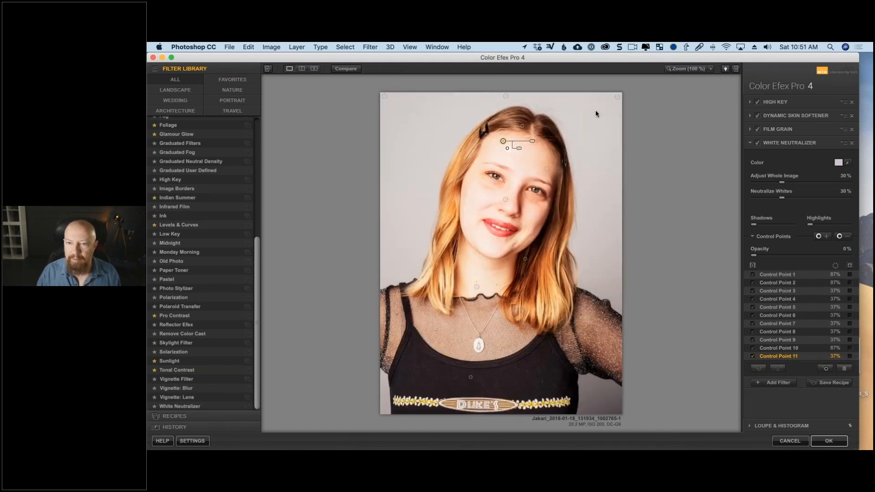
- Set Adjust Whole Image to 53% and Neutralize Whites to 69%, compare with the White Neutralizer off and on, and apply the filter stack
{"action": "left_click_drag", "start_coordinate": [782, 183], "coordinate": [819, 197]}
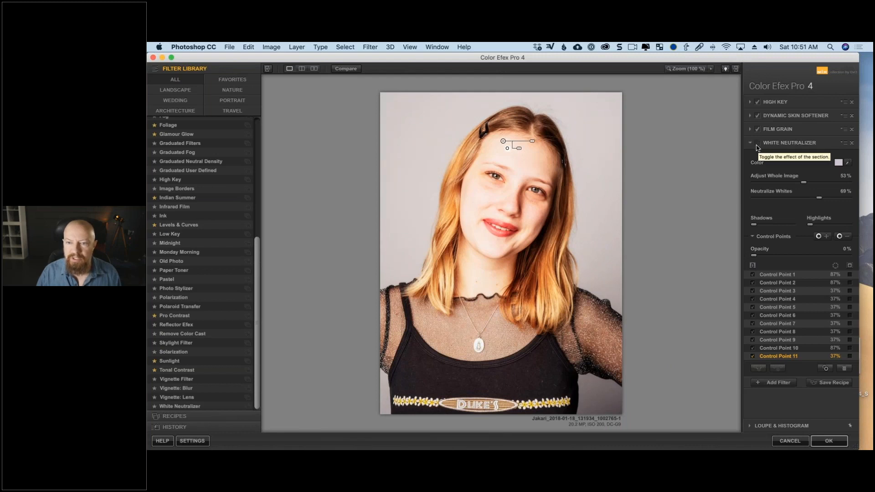
{"action": "left_click", "coordinate": [757, 145]}
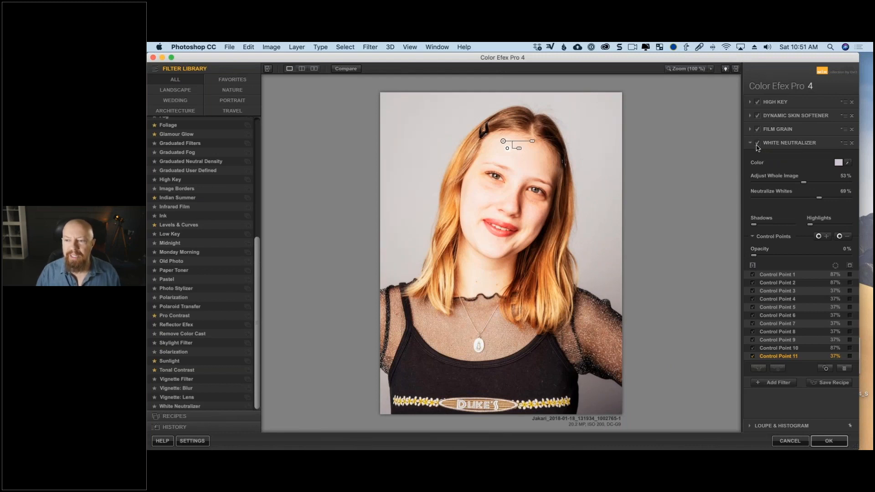
{"action": "left_click", "coordinate": [758, 146]}
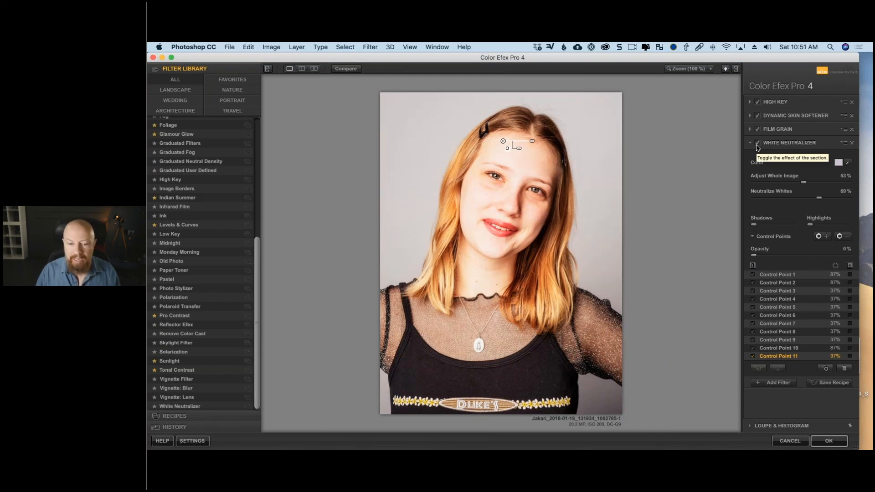
{"action": "left_click", "coordinate": [758, 145]}
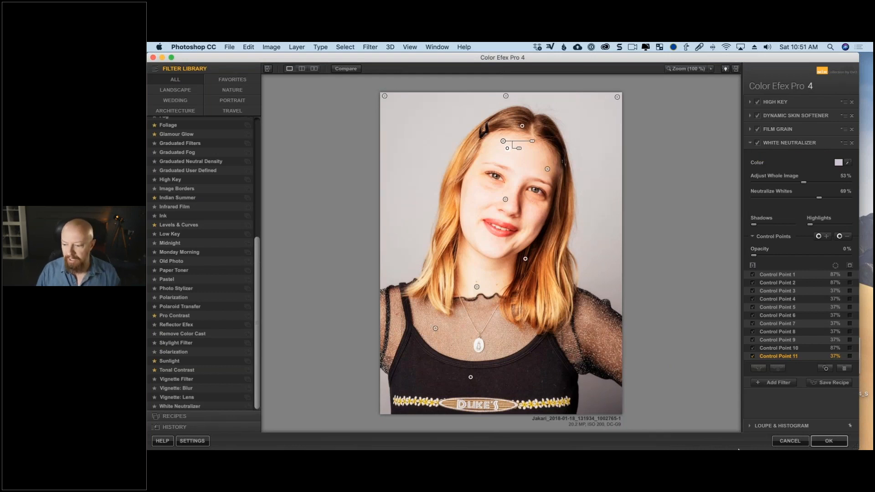
{"action": "left_click", "coordinate": [829, 441]}
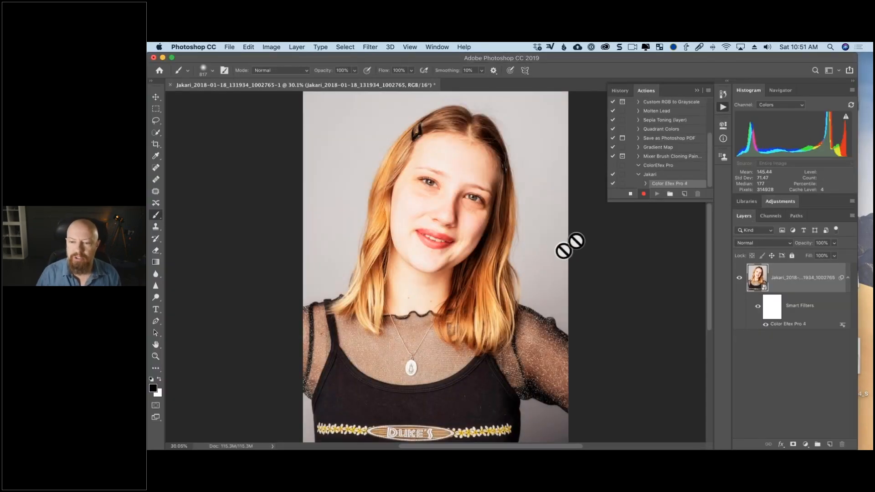
- Stop recording the action and close the styled portrait without saving it
{"action": "left_click", "coordinate": [631, 195]}
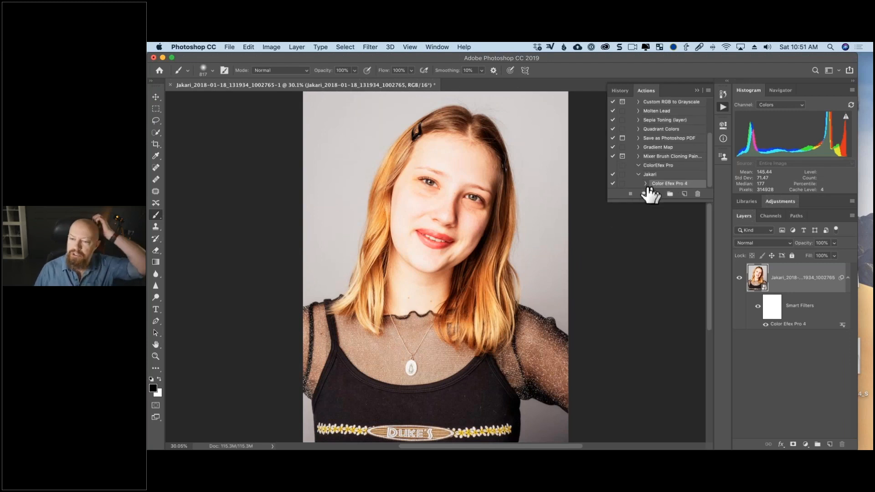
{"action": "left_click", "coordinate": [646, 183]}
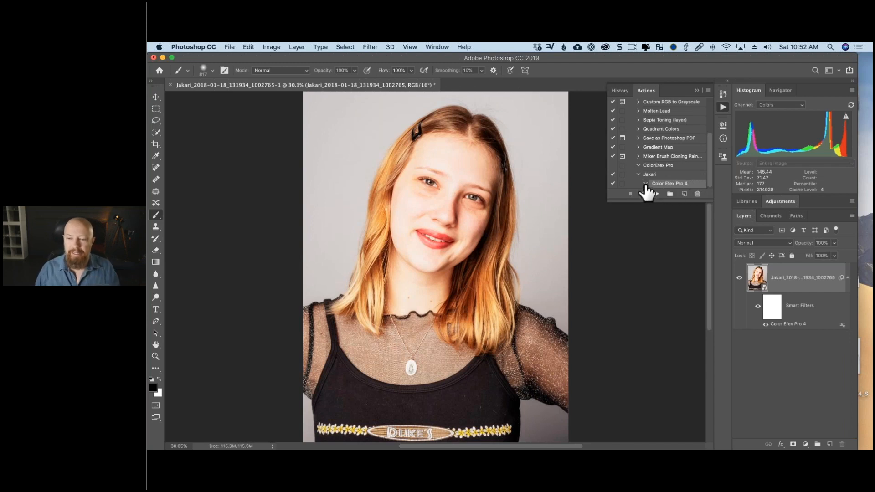
{"action": "left_click_drag", "start_coordinate": [648, 184], "coordinate": [285, 145]}
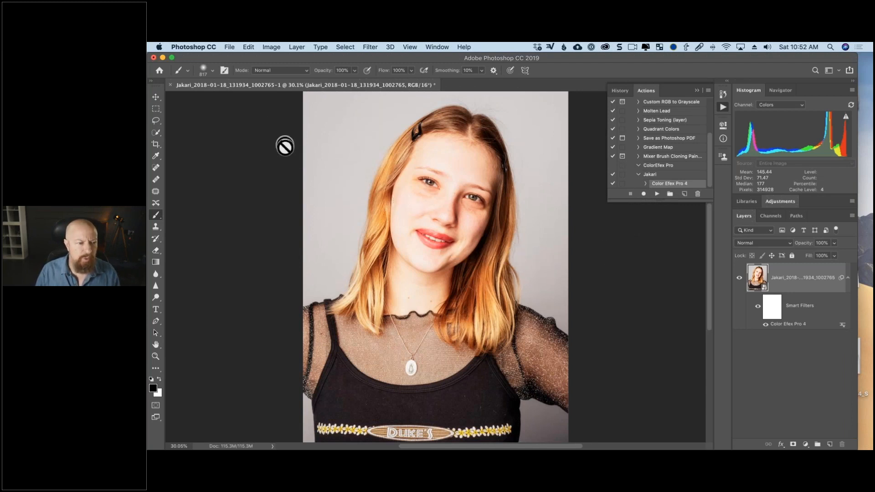
{"action": "key", "text": "super+w"}
{"action": "left_click", "coordinate": [480, 192]}
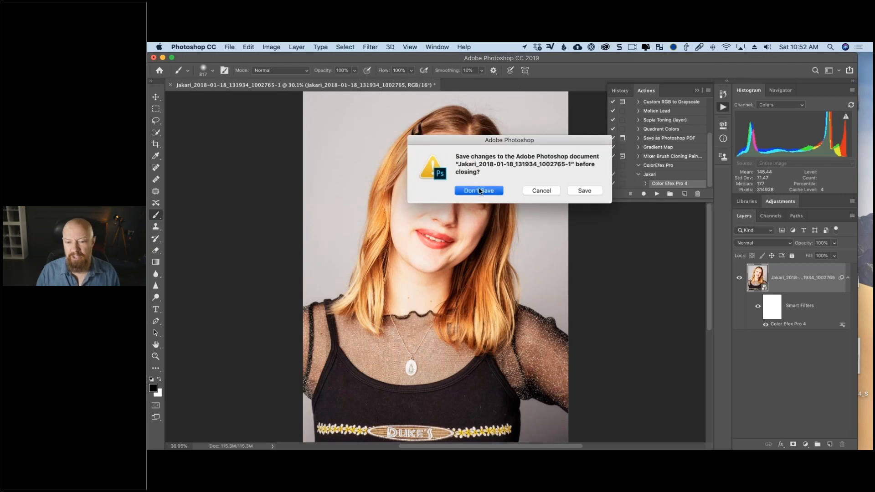
- Set up a Batch that plays the newly recorded portrait action from Default Actions on the folder of the subject's raw portraits
{"action": "left_click", "coordinate": [230, 47]}
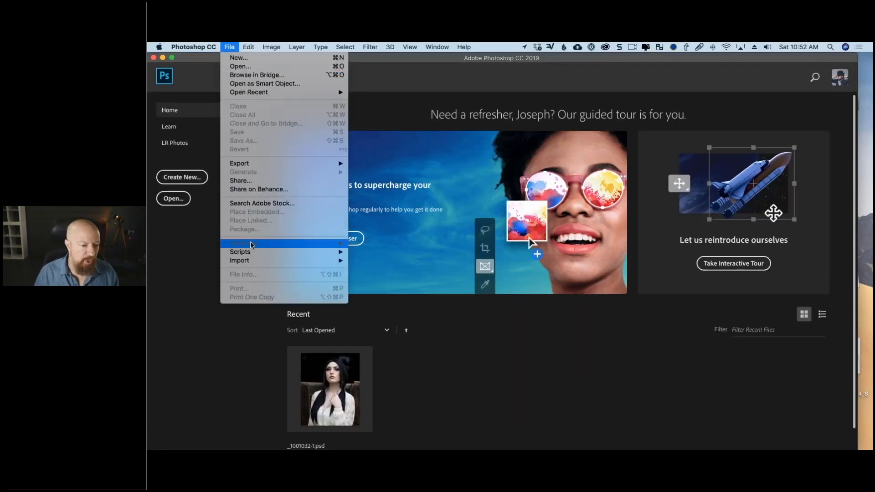
{"action": "mouse_move", "coordinate": [260, 244]}
{"action": "left_click", "coordinate": [379, 244]}
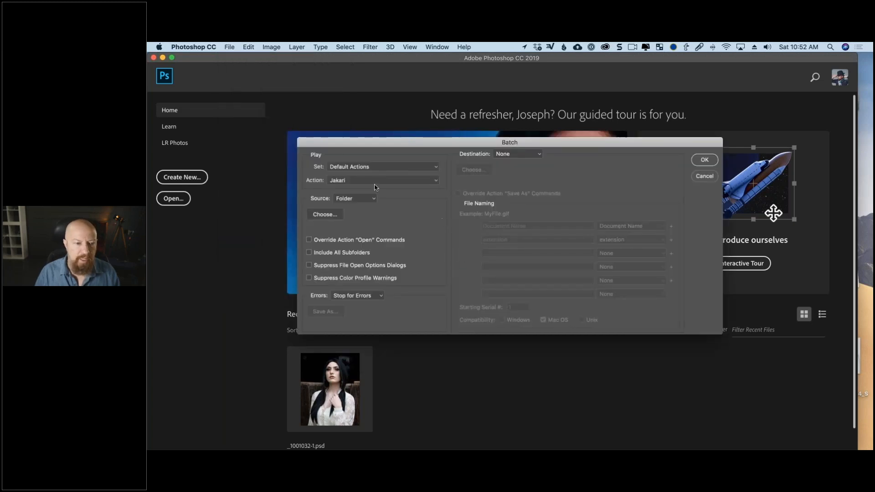
{"action": "left_click", "coordinate": [338, 181]}
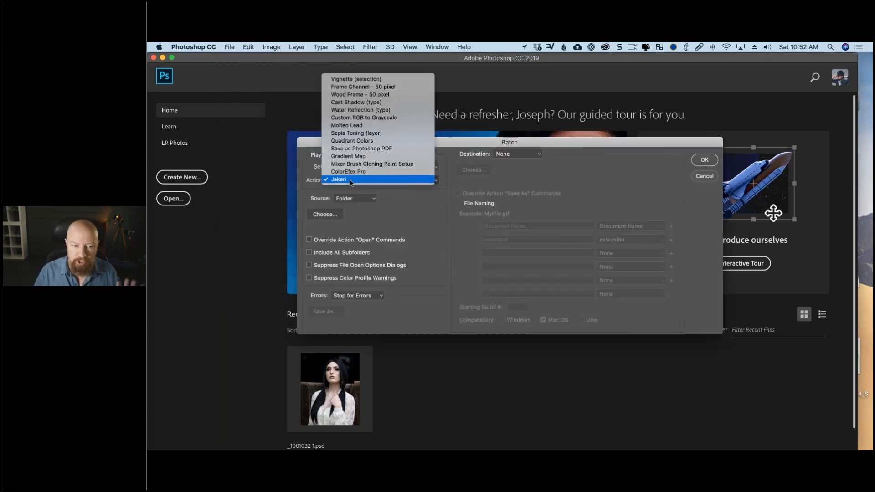
{"action": "left_click", "coordinate": [338, 181]}
{"action": "left_click", "coordinate": [325, 215]}
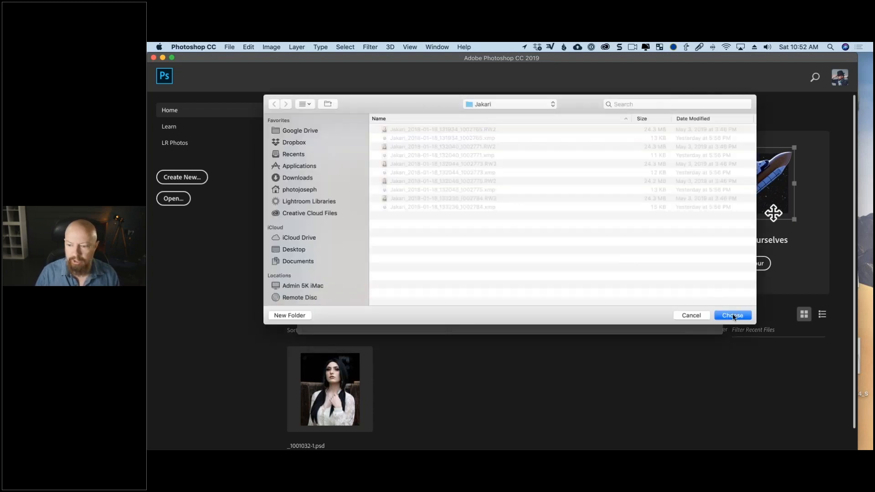
{"action": "left_click", "coordinate": [733, 315]}
- Set the Batch destination to a new folder beside the source, named with the source folder's name plus "done", and run the batch
{"action": "left_click", "coordinate": [512, 155]}
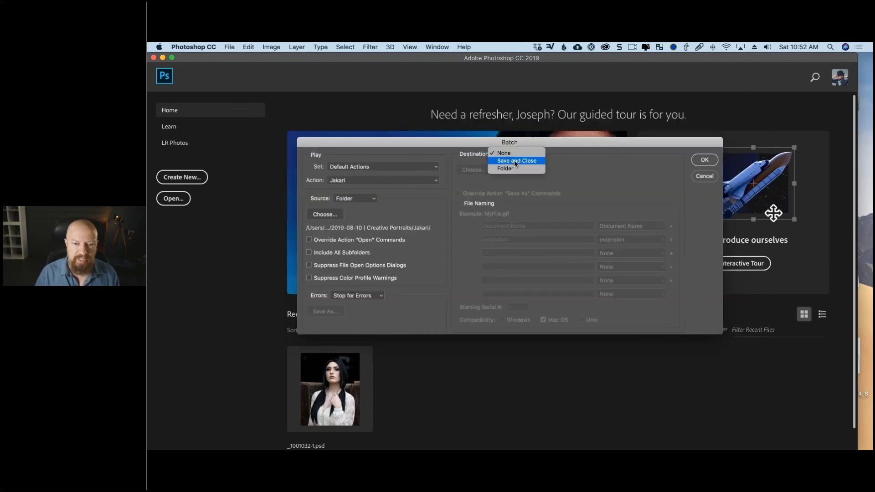
{"action": "left_click", "coordinate": [517, 169]}
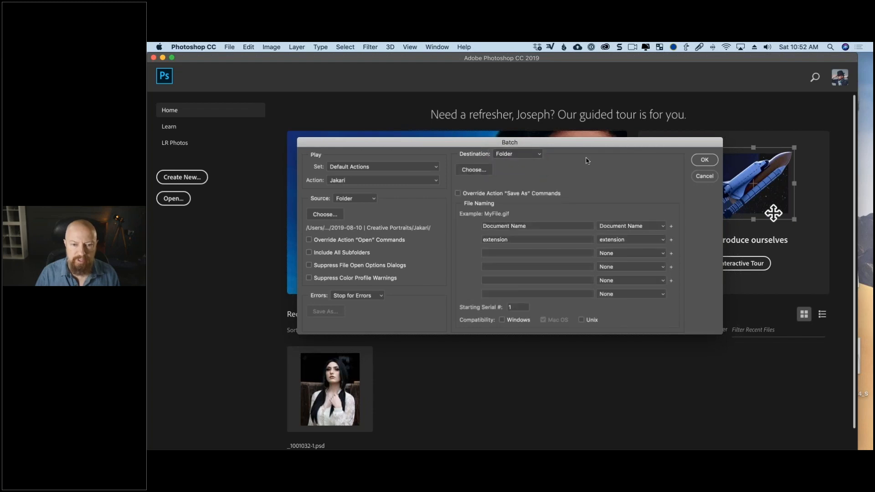
{"action": "left_click", "coordinate": [474, 169]}
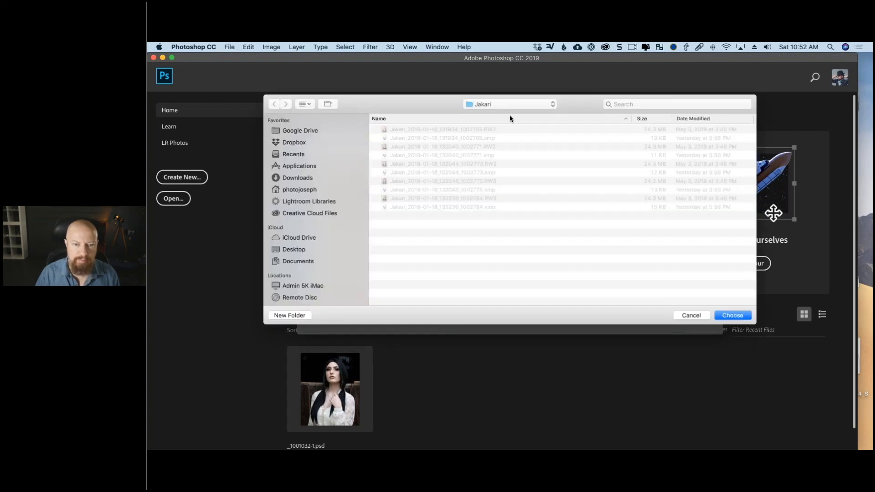
{"action": "left_click", "coordinate": [509, 106]}
{"action": "left_click", "coordinate": [516, 116]}
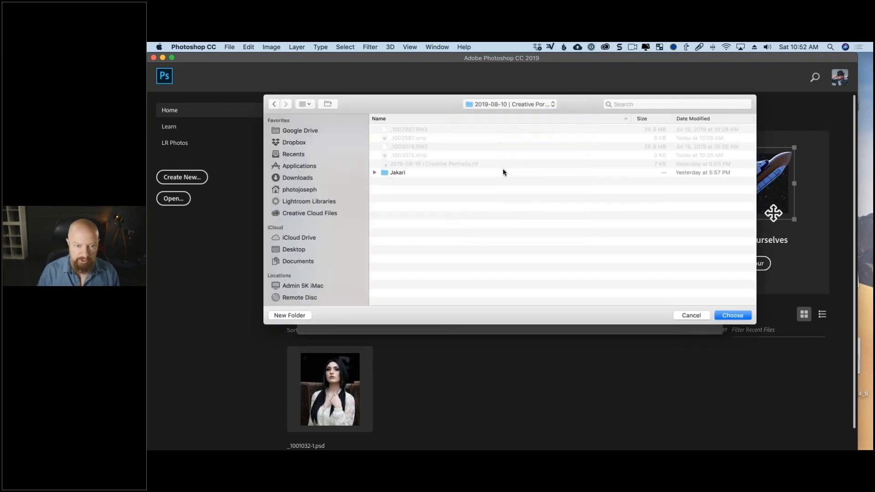
{"action": "key", "text": "super+shift+n"}
{"action": "type", "text": "Jakari done"}
{"action": "key", "text": "Return"}
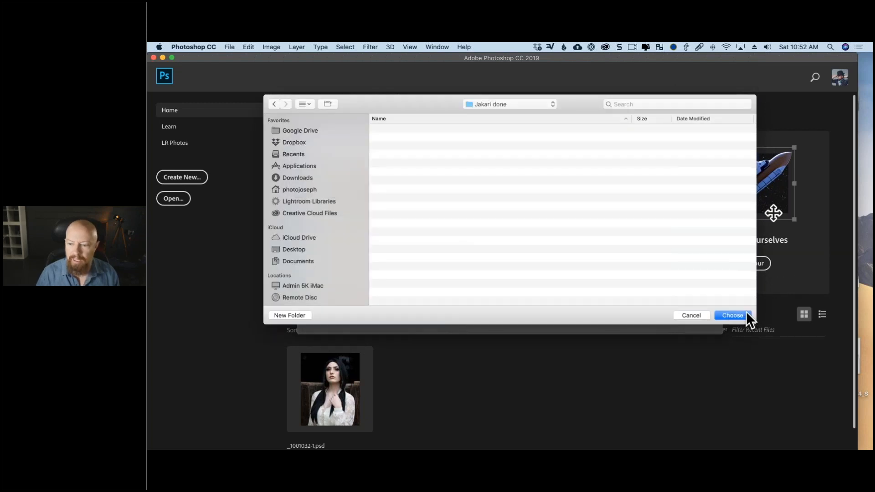
{"action": "left_click", "coordinate": [732, 316]}
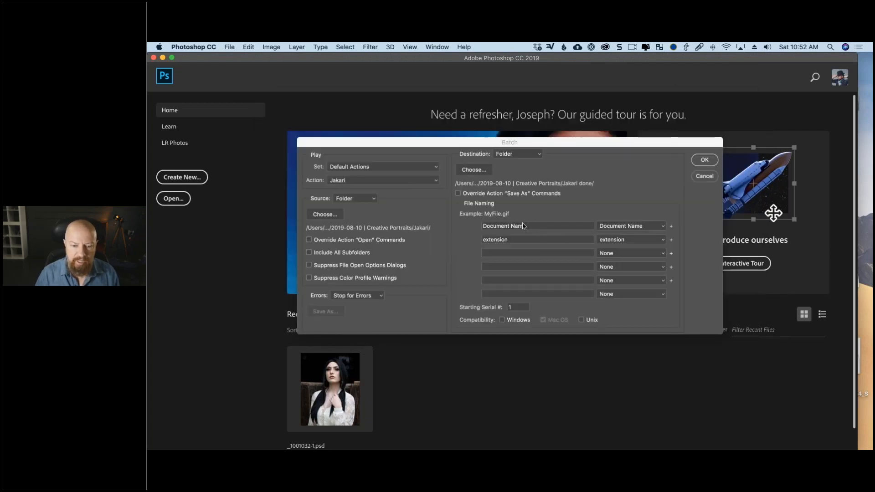
{"action": "left_click", "coordinate": [701, 163]}
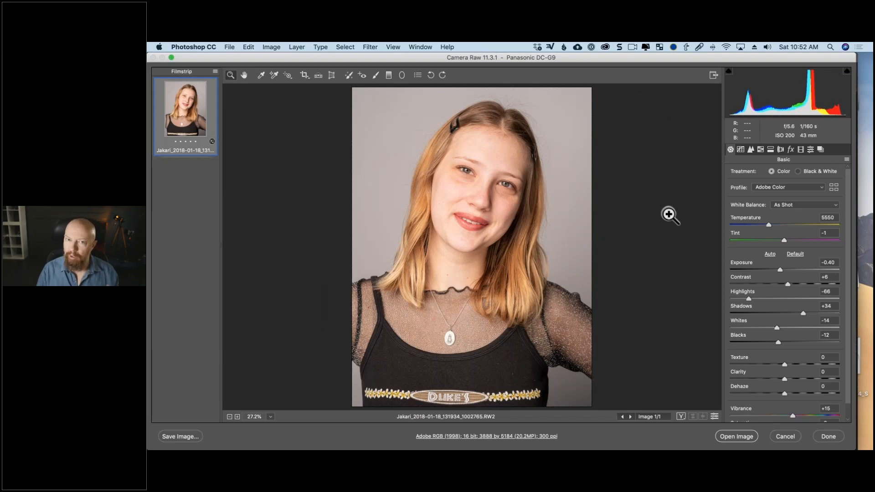
- Open the first raw portrait as a Smart Object and save its processed result as a layered TIFF without image compression
{"action": "key", "text": "shift"}
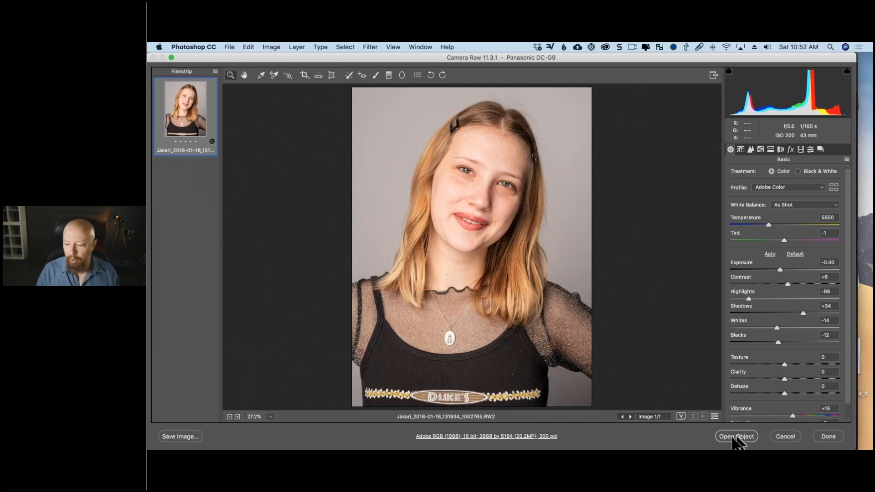
{"action": "left_click", "coordinate": [734, 438], "text": "shift"}
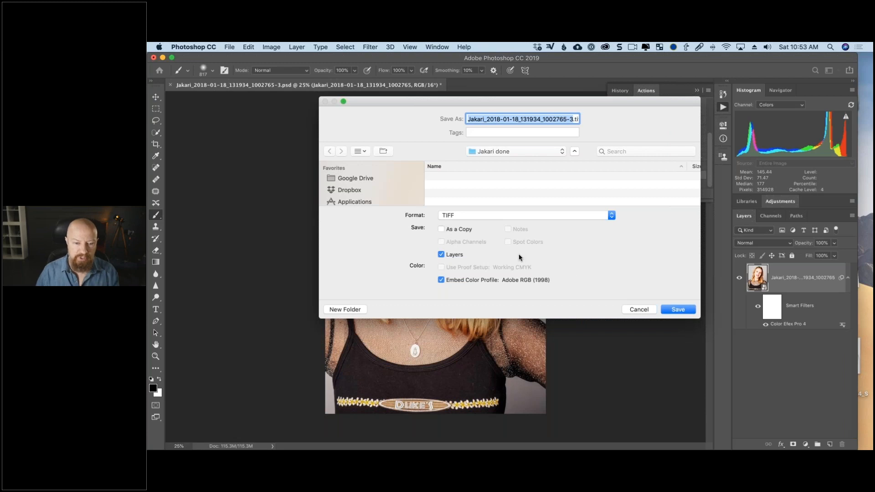
{"action": "left_click", "coordinate": [678, 311]}
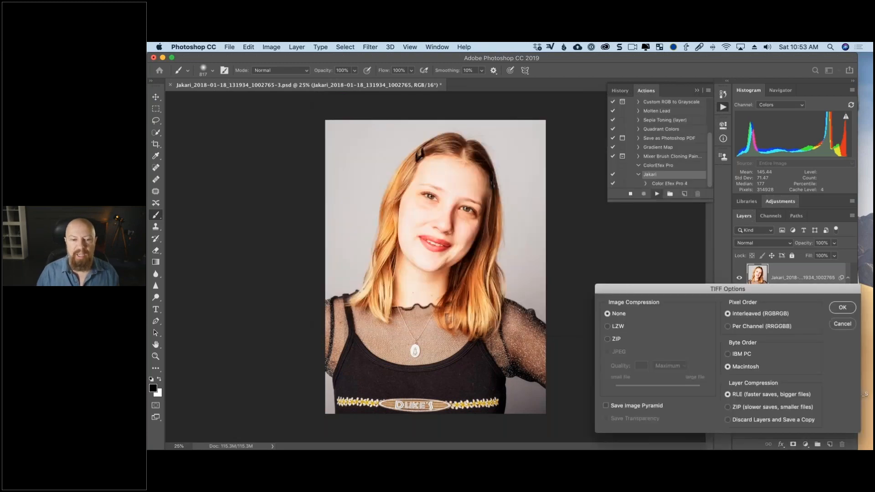
{"action": "left_click", "coordinate": [841, 309]}
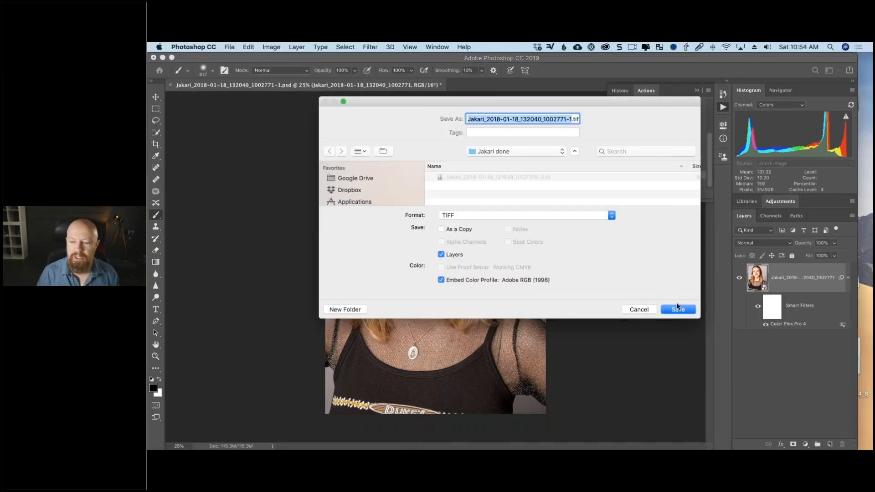
- Save the second processed portrait as a layered TIFF, and open the third raw portrait and save its result the same way without image compression
{"action": "left_click", "coordinate": [678, 311]}
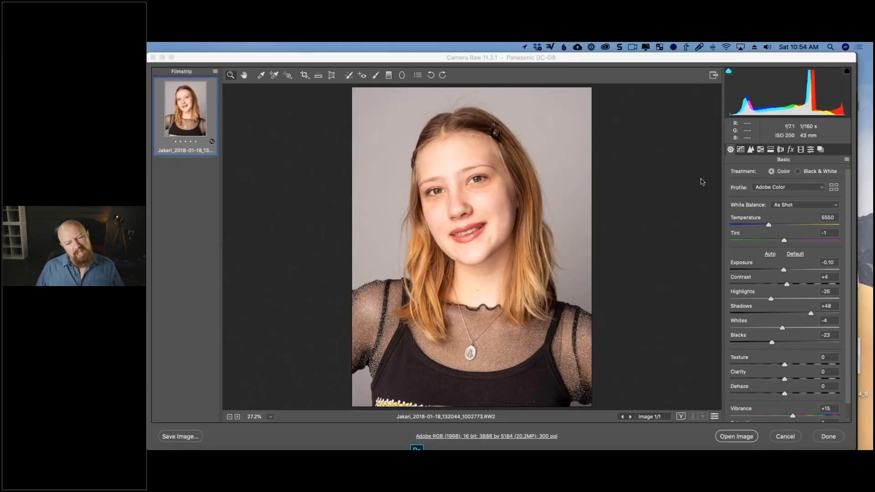
{"action": "left_click", "coordinate": [743, 437], "text": "shift"}
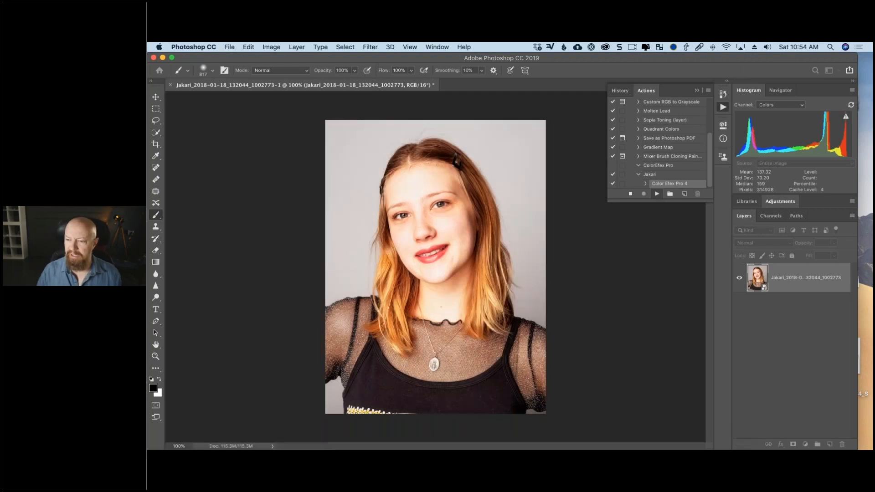
{"action": "left_click", "coordinate": [685, 309]}
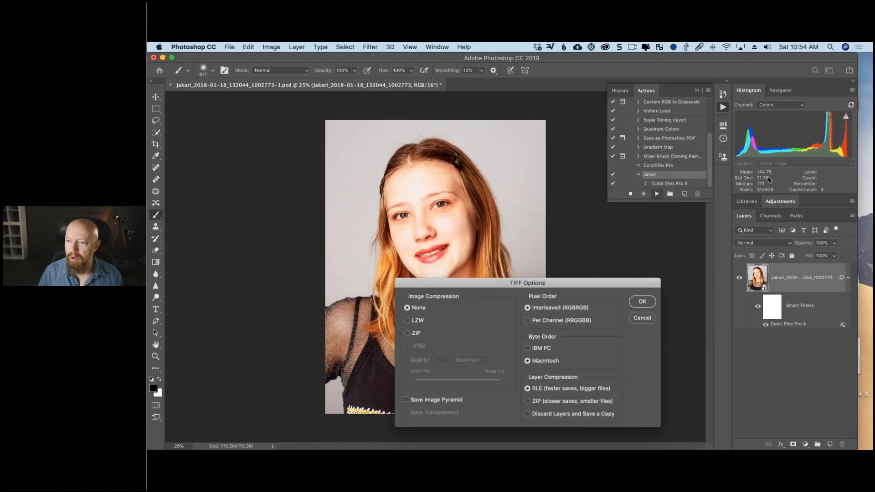
{"action": "left_click", "coordinate": [642, 301]}
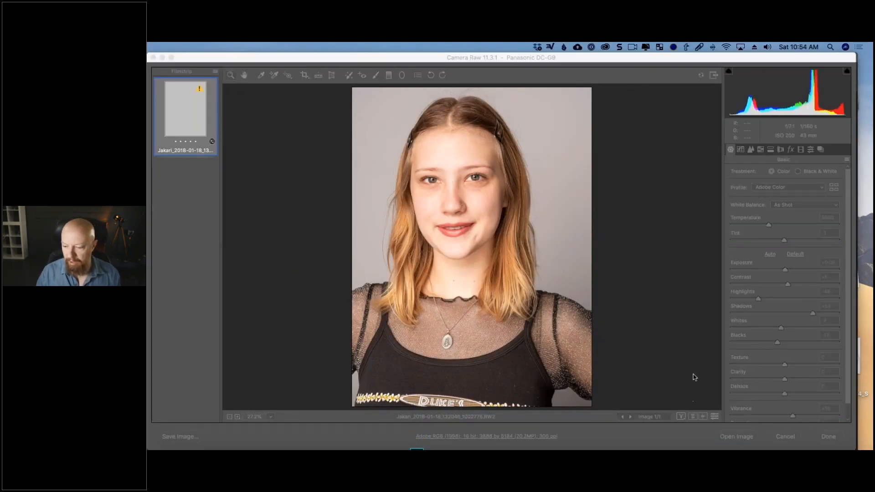
- Open the last two raw portraits of the batch and save their processed results as layered TIFFs without image compression
{"action": "left_click", "coordinate": [736, 437], "text": "shift"}
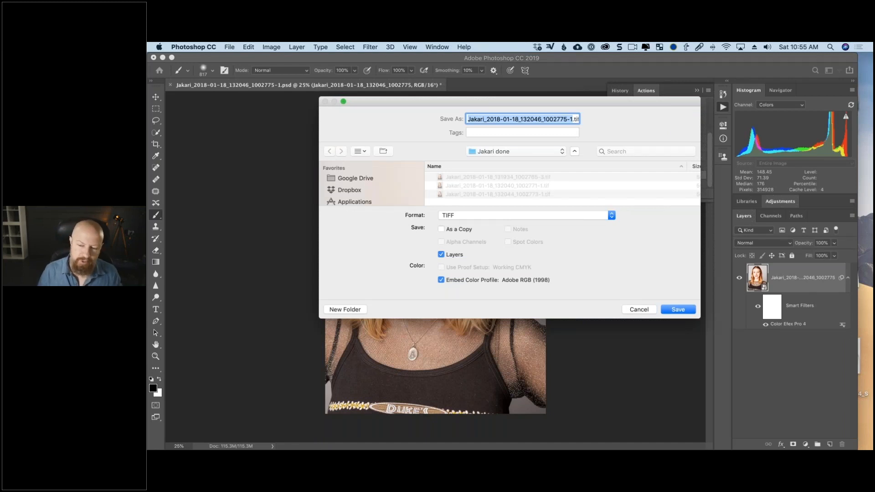
{"action": "left_click", "coordinate": [692, 310]}
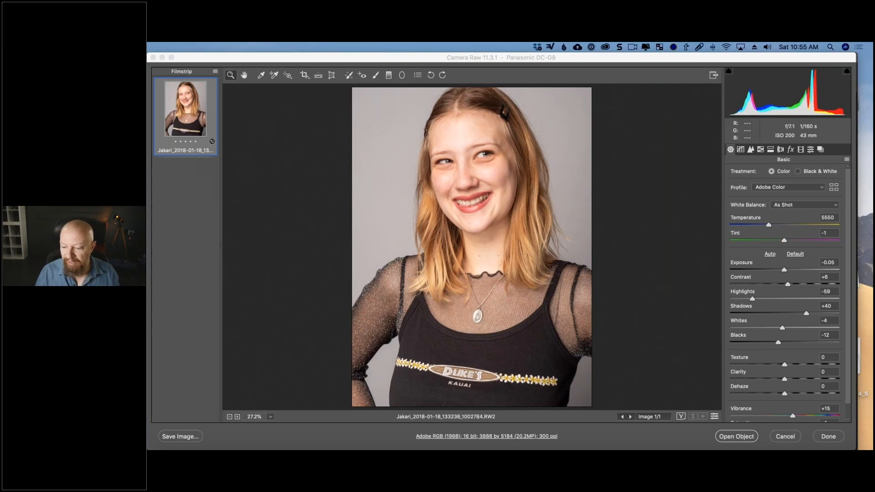
{"action": "left_click", "coordinate": [742, 439], "text": "shift"}
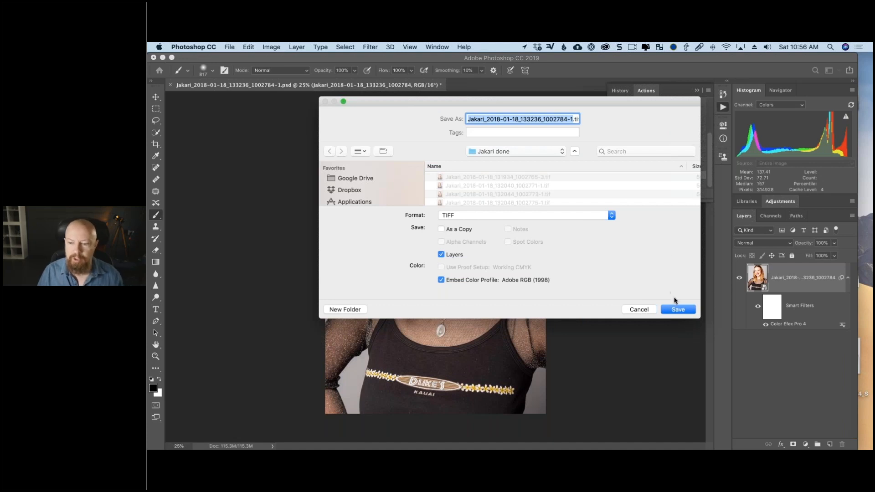
{"action": "left_click", "coordinate": [678, 309]}
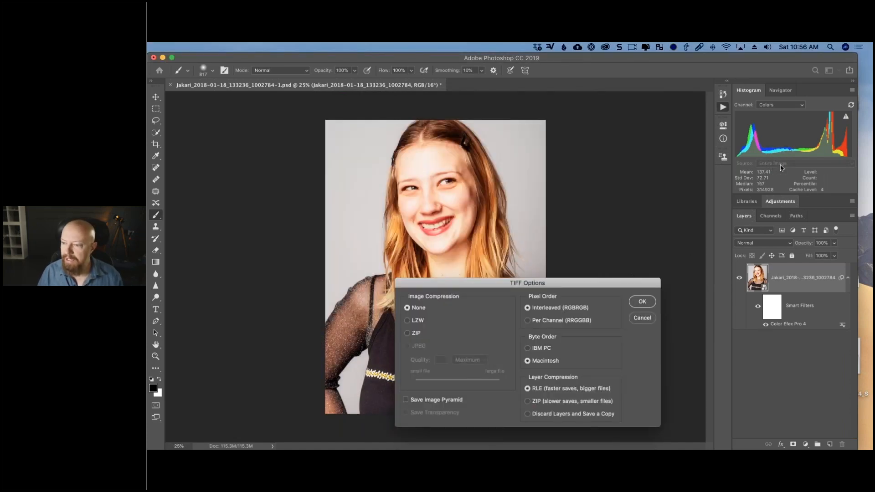
{"action": "left_click", "coordinate": [639, 302]}
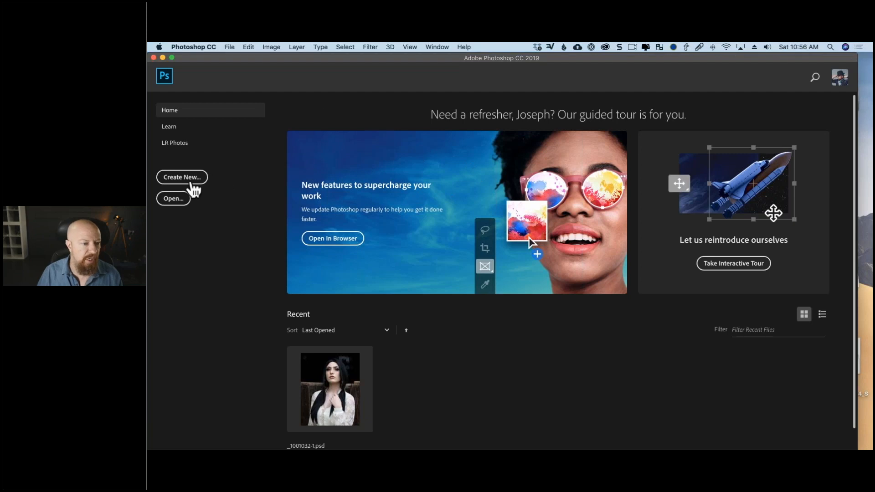
- Open the first processed TIFF from the batch's "done" folder
{"action": "left_click", "coordinate": [174, 199]}
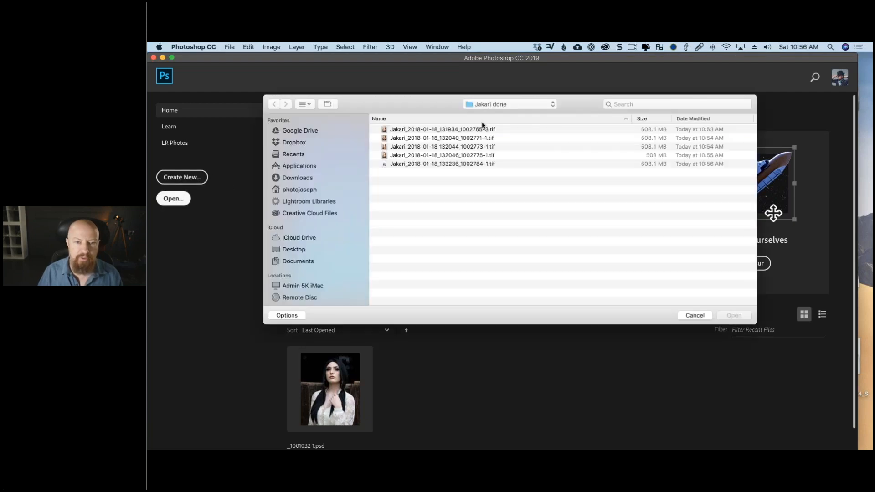
{"action": "left_click", "coordinate": [468, 130]}
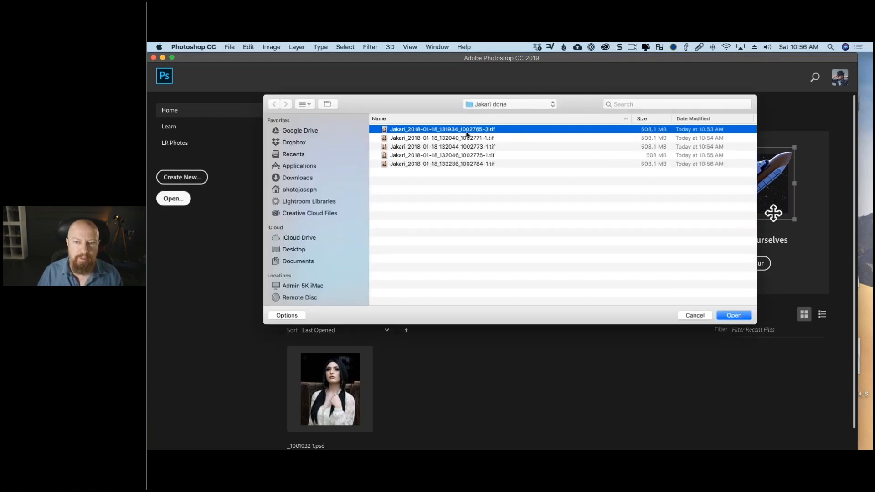
{"action": "left_click", "coordinate": [735, 315]}
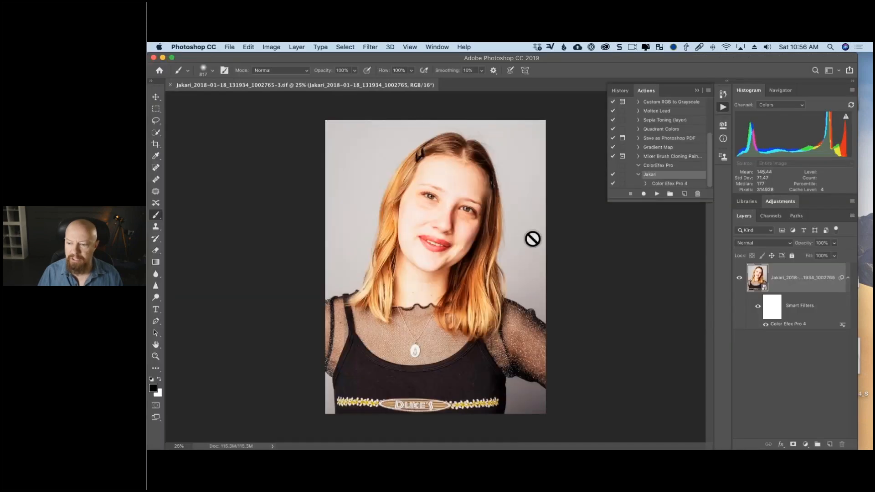
- Inspect the White Neutralizer control points in the portrait's Color Efex Pro 4 smart filter, and leave the filter without applying changes
{"action": "double_click", "coordinate": [789, 325]}
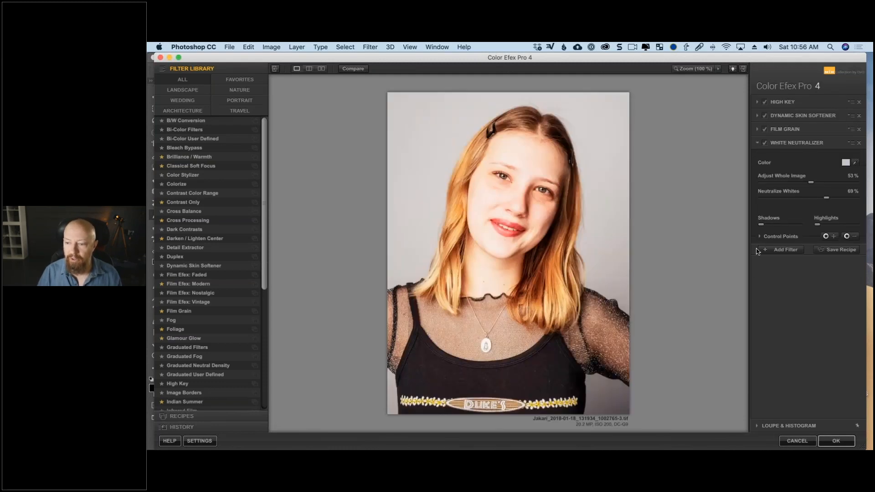
{"action": "left_click", "coordinate": [760, 236]}
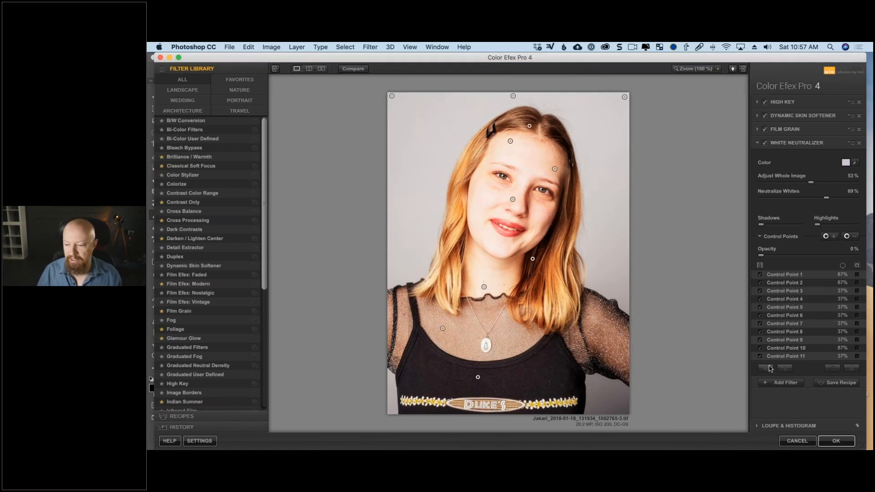
{"action": "left_click", "coordinate": [797, 442]}
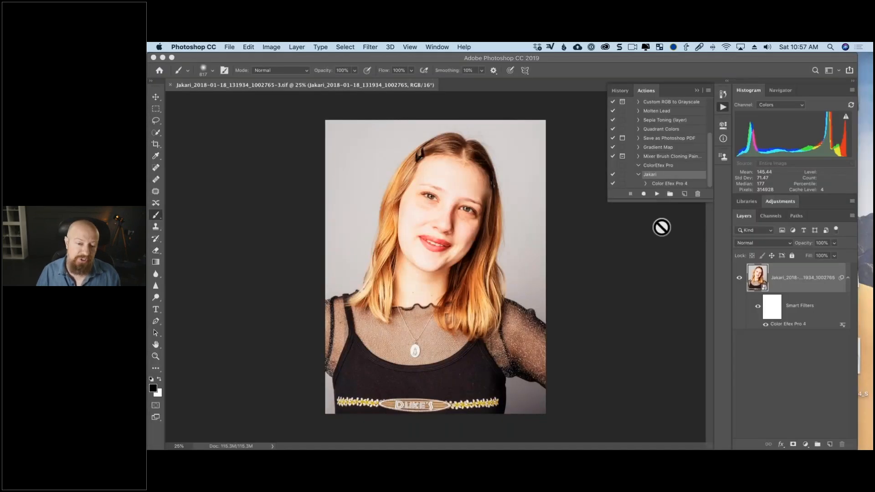
- Switch to Finder and review the batch's "done" folder as large image thumbnails in an enlarged window, and close that window
{"action": "key", "text": "super+Tab"}
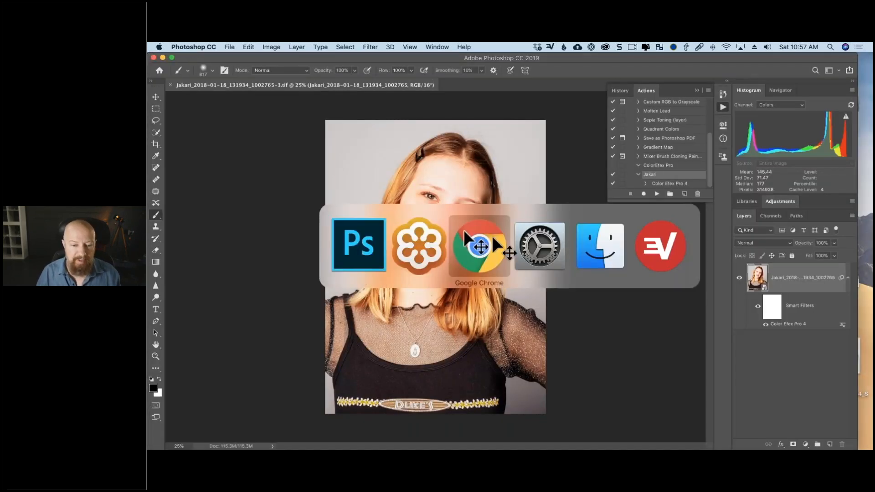
{"action": "left_click", "coordinate": [593, 246]}
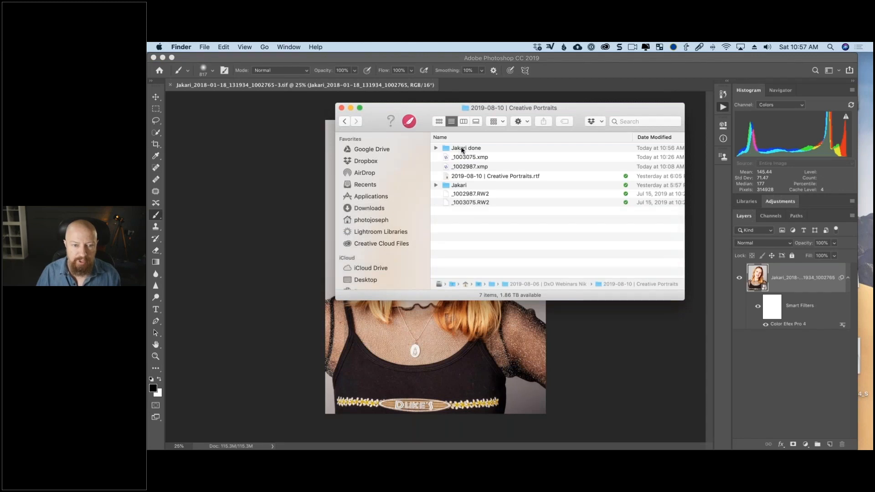
{"action": "left_click", "coordinate": [462, 150]}
{"action": "key", "text": "Return"}
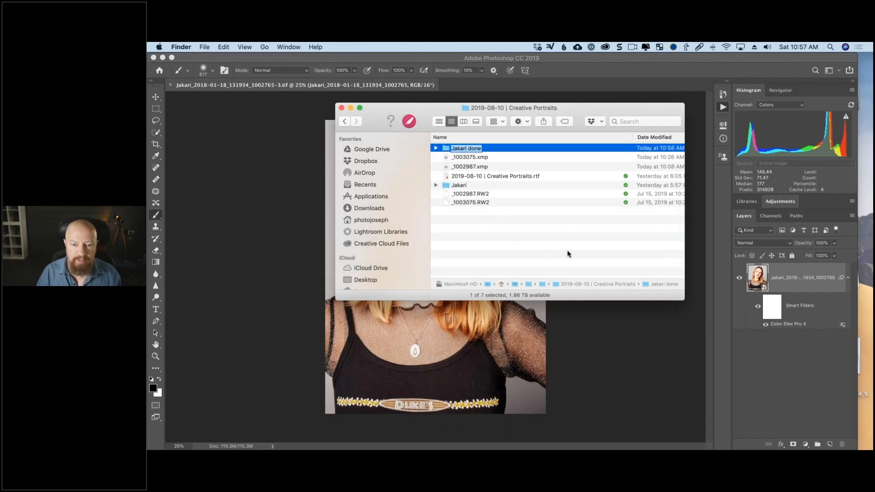
{"action": "left_click", "coordinate": [445, 150]}
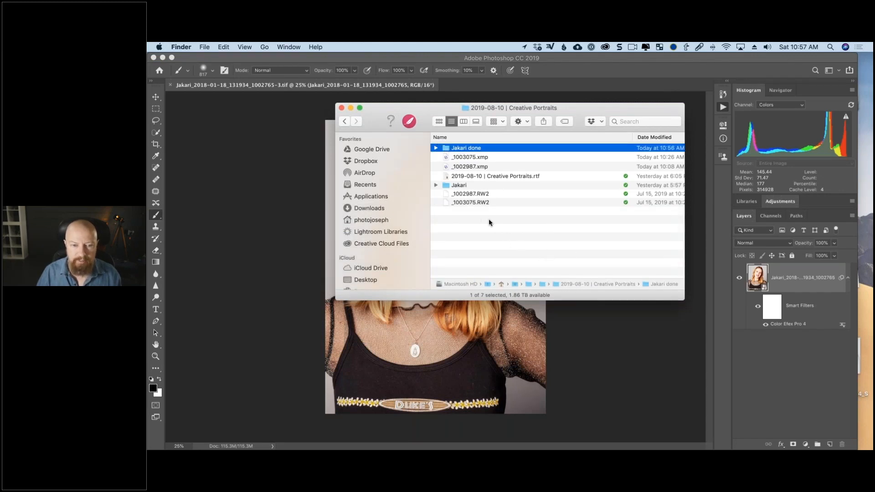
{"action": "left_click", "coordinate": [527, 245]}
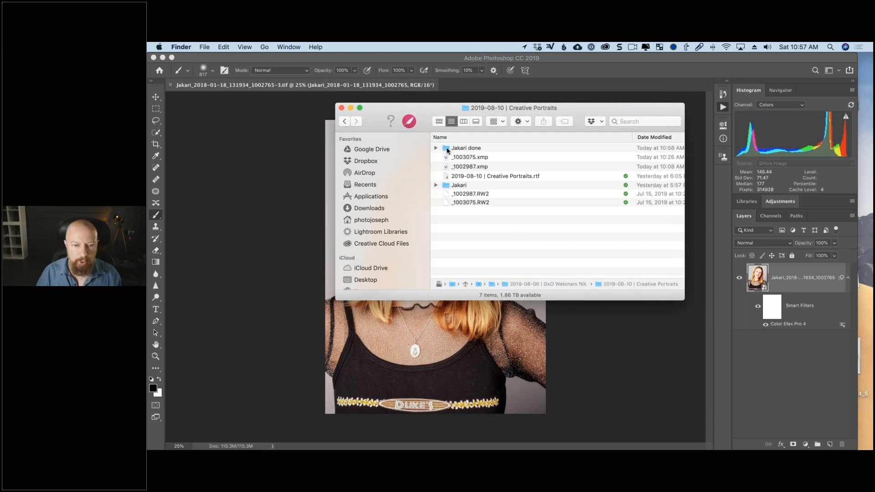
{"action": "double_click", "coordinate": [447, 151]}
{"action": "key", "text": "super+1"}
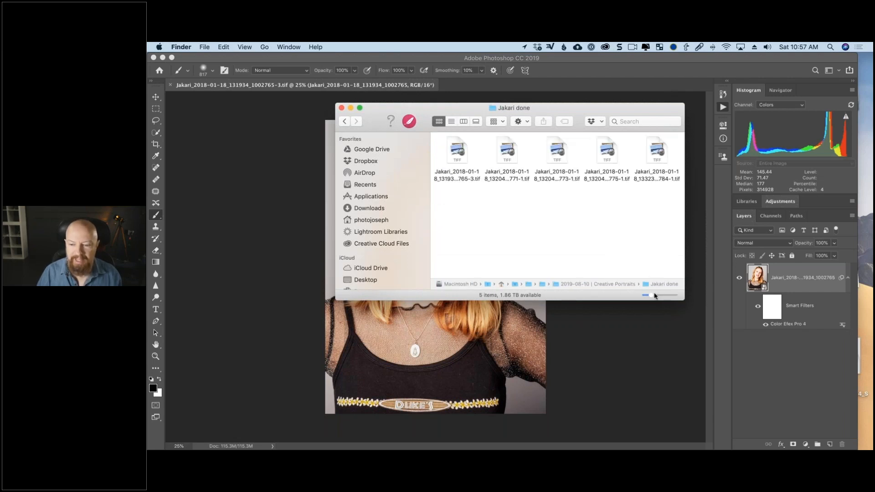
{"action": "left_click_drag", "start_coordinate": [655, 296], "coordinate": [756, 371]}
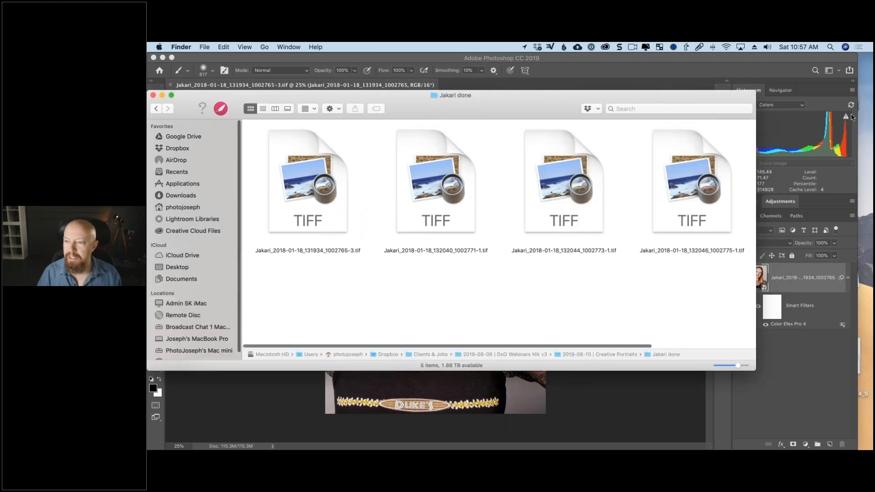
{"action": "left_click", "coordinate": [831, 126]}
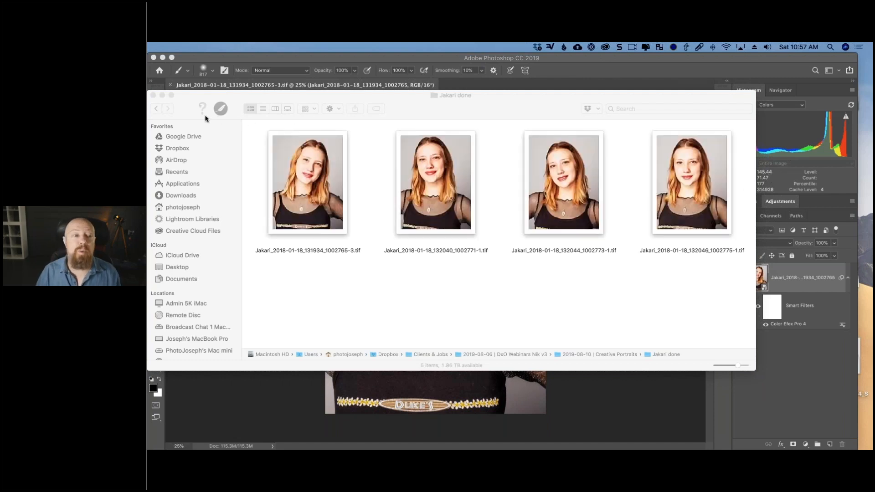
{"action": "left_click", "coordinate": [153, 95]}
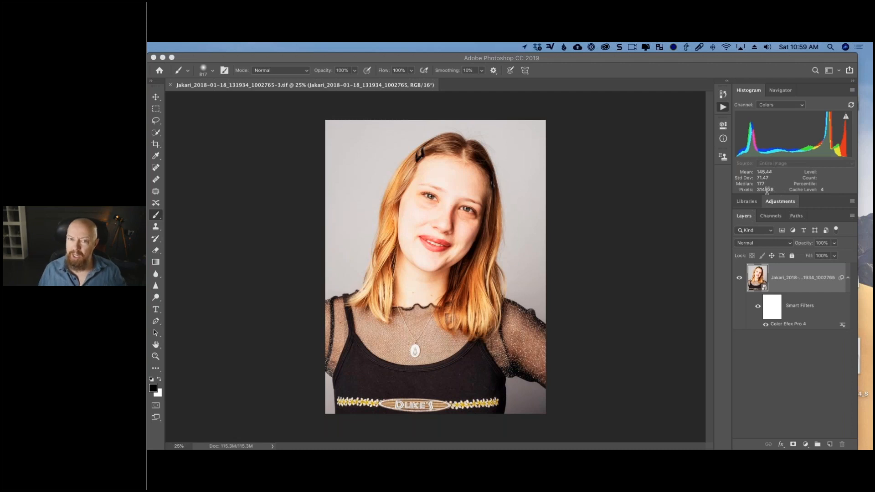
- Switch to Chrome, load gotomeeting.com/webinar in a new window, and sign in to the GoToWebinar dashboard
{"action": "mouse_move", "coordinate": [495, 449]}
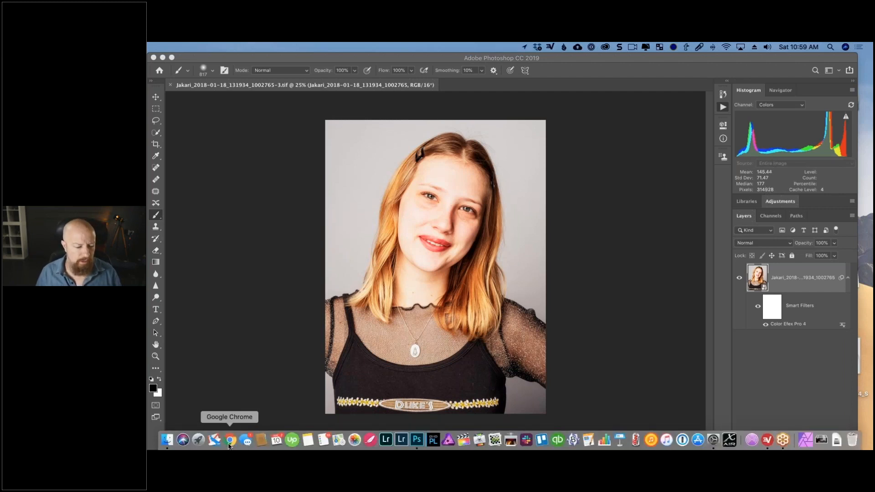
{"action": "left_click", "coordinate": [230, 441]}
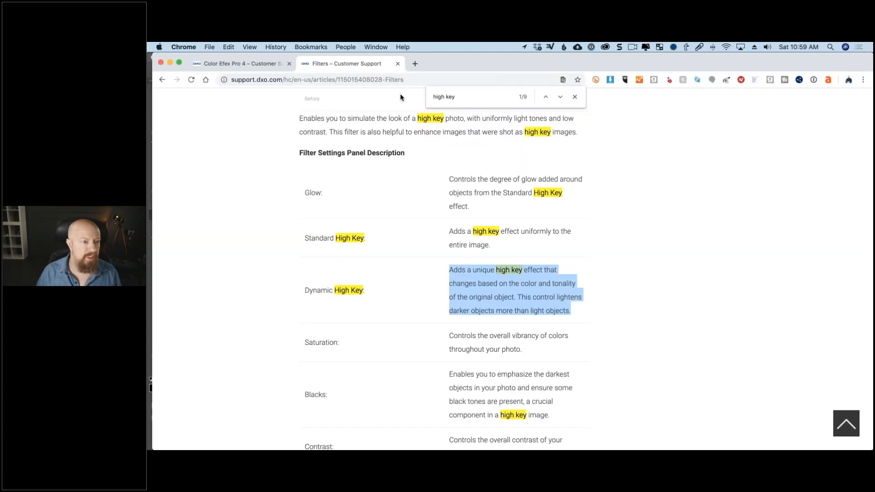
{"action": "key", "text": "super+n"}
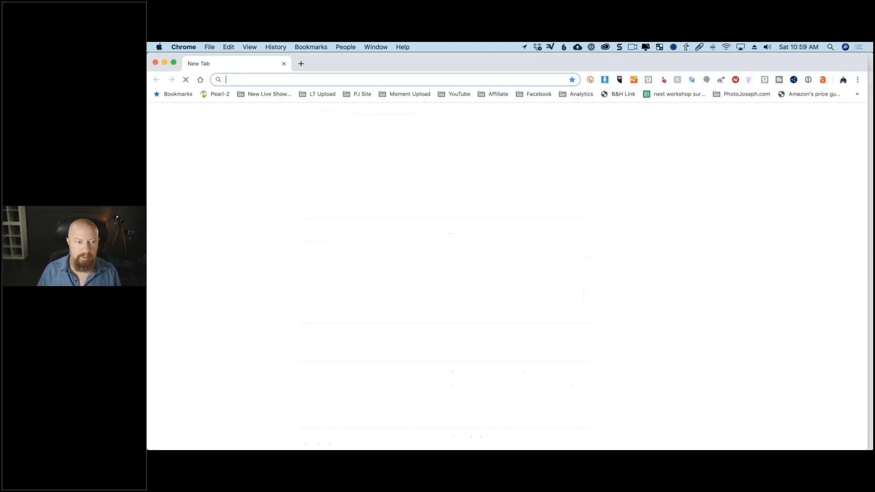
{"action": "type", "text": "gotomeeting.com/webinar"}
{"action": "key", "text": "Return"}
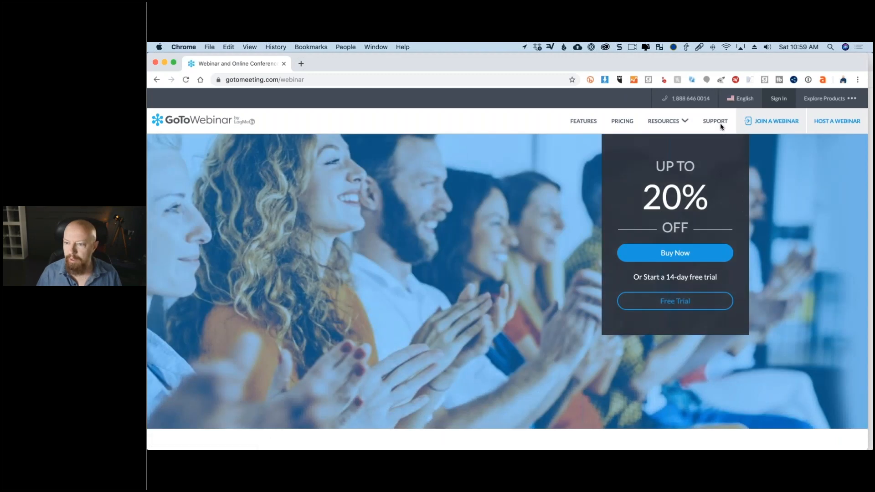
{"action": "left_click", "coordinate": [815, 99]}
{"action": "left_click", "coordinate": [774, 101]}
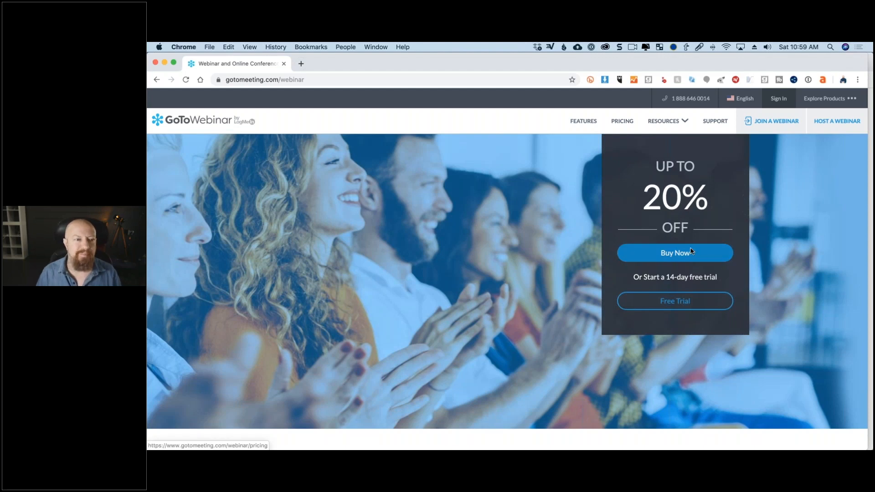
{"action": "left_click", "coordinate": [868, 124]}
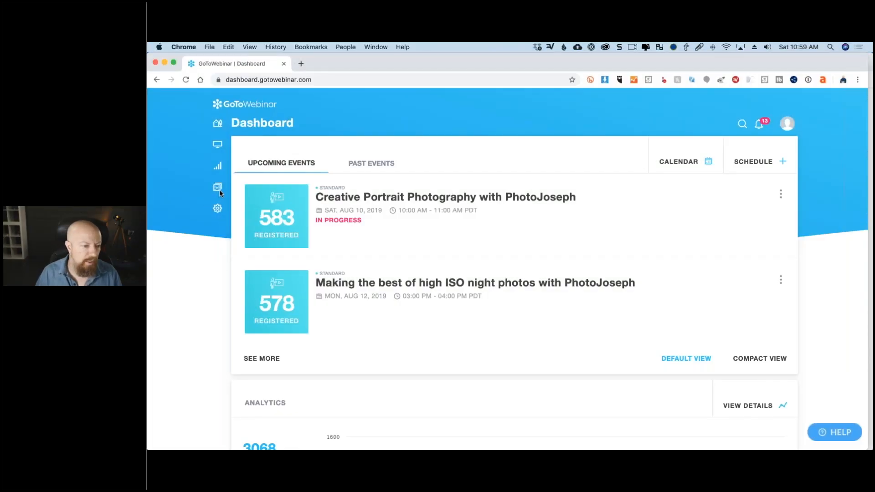
- Preview the "Simulate silver halide films with Analog Efex Pro" recording in the Video Library, pause it, and close the player
{"action": "left_click", "coordinate": [219, 191]}
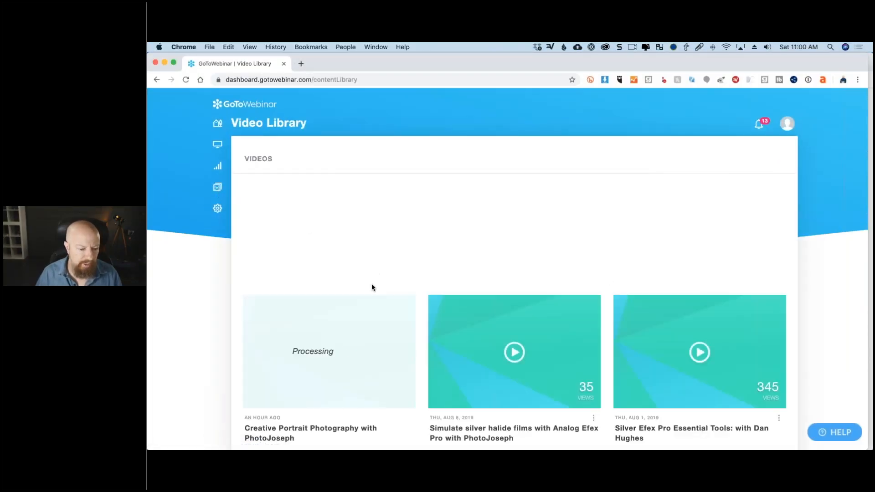
{"action": "scroll", "coordinate": [371, 287], "scroll_direction": "down", "scroll_amount": 5}
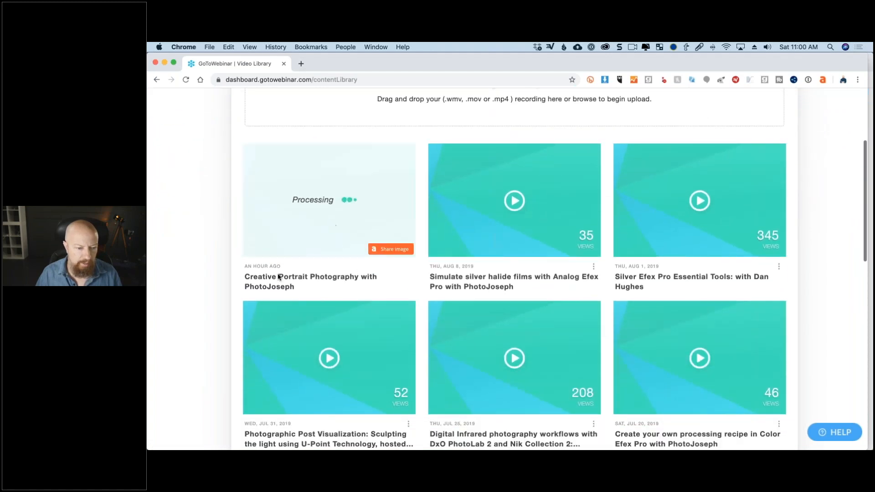
{"action": "left_click", "coordinate": [516, 203]}
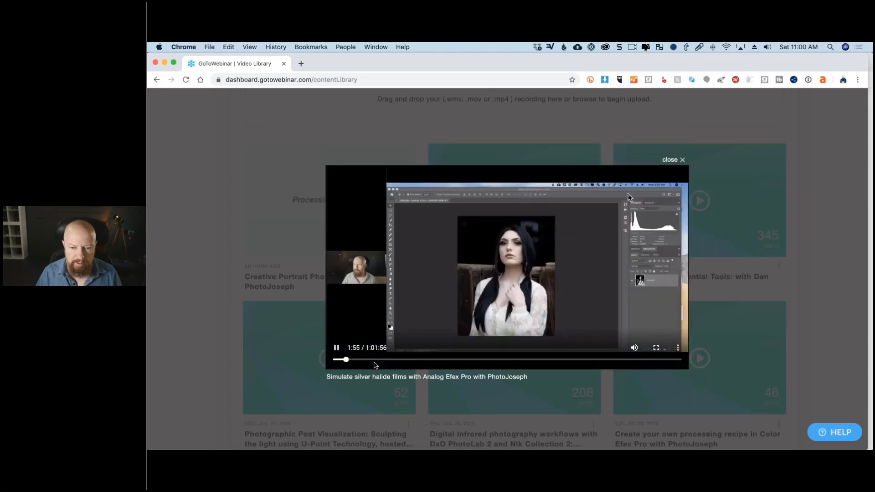
{"action": "left_click", "coordinate": [336, 348]}
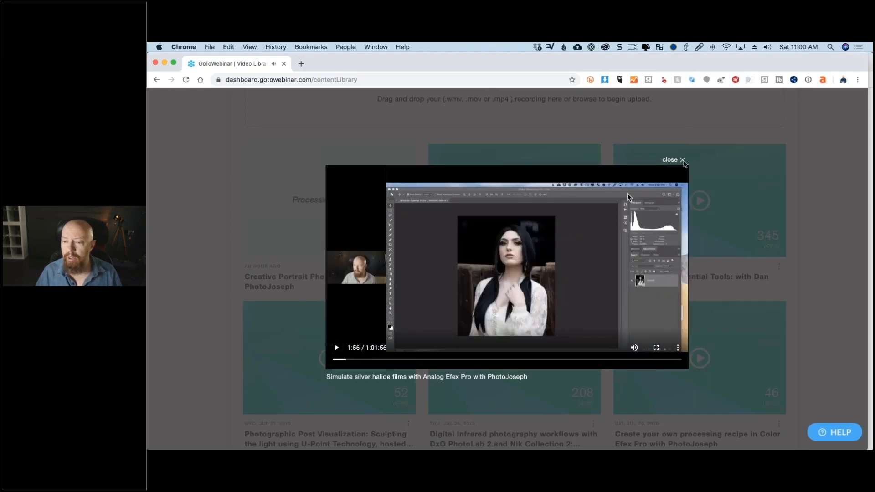
{"action": "left_click", "coordinate": [683, 160]}
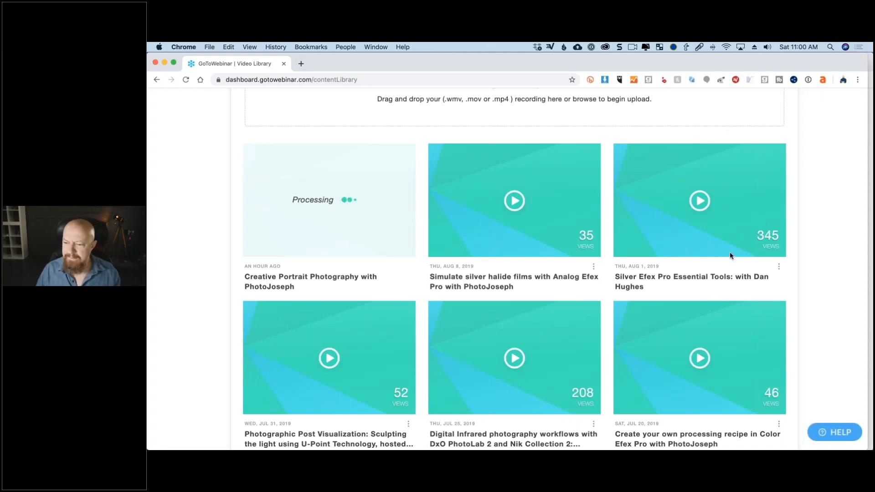
- Load youtube.com in a new Chrome window and search YouTube for "dxo"
{"action": "key", "text": "super+Tab"}
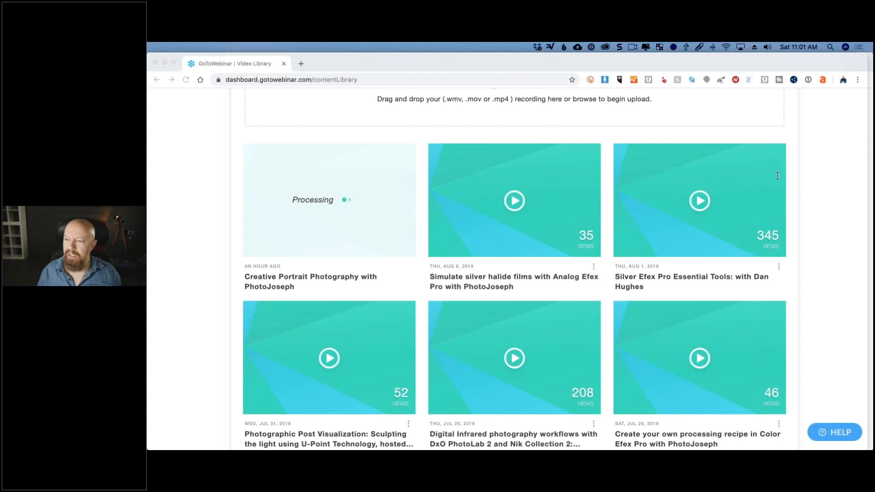
{"action": "left_click", "coordinate": [518, 64]}
{"action": "key", "text": "super+n"}
{"action": "type", "text": "yout"}
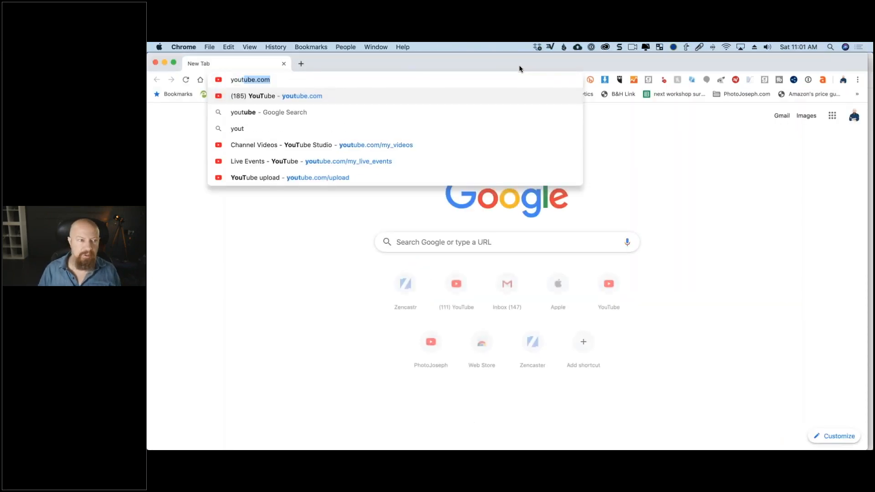
{"action": "key", "text": "Return"}
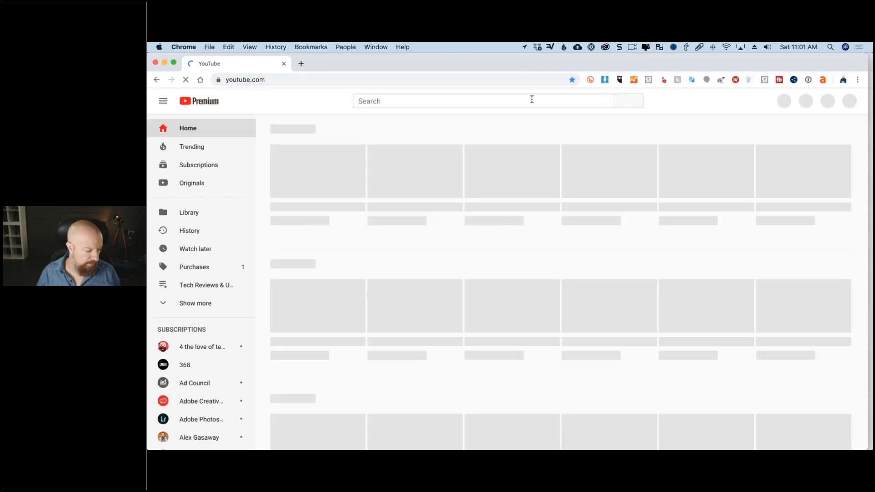
{"action": "type", "text": "dxo"}
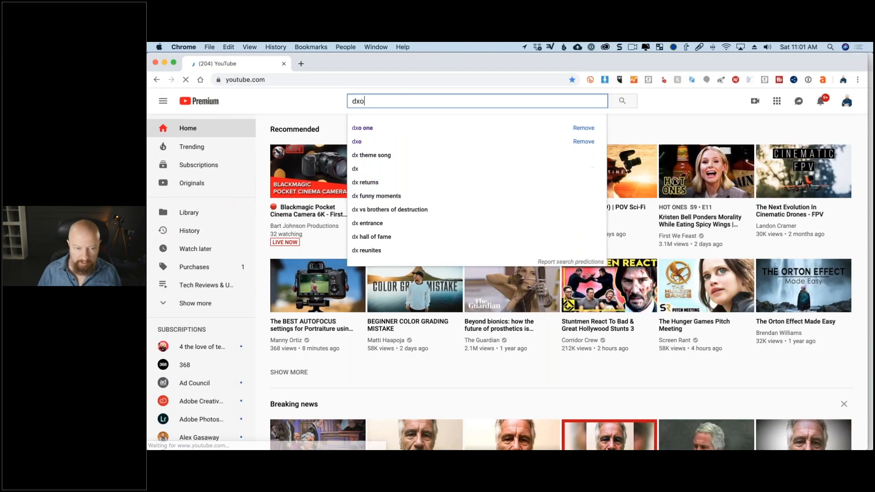
{"action": "key", "text": "Return"}
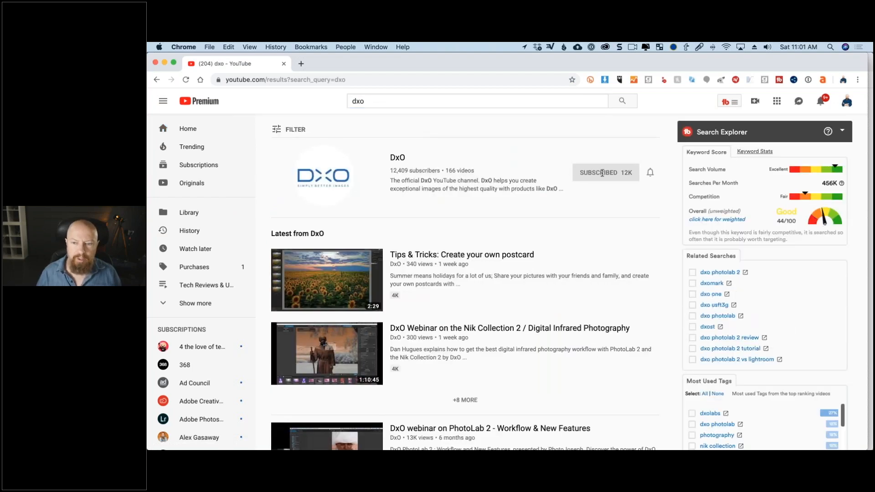
- Visit the DxO channel from the search results and browse the webinar recordings among its uploaded videos
{"action": "left_click", "coordinate": [328, 173]}
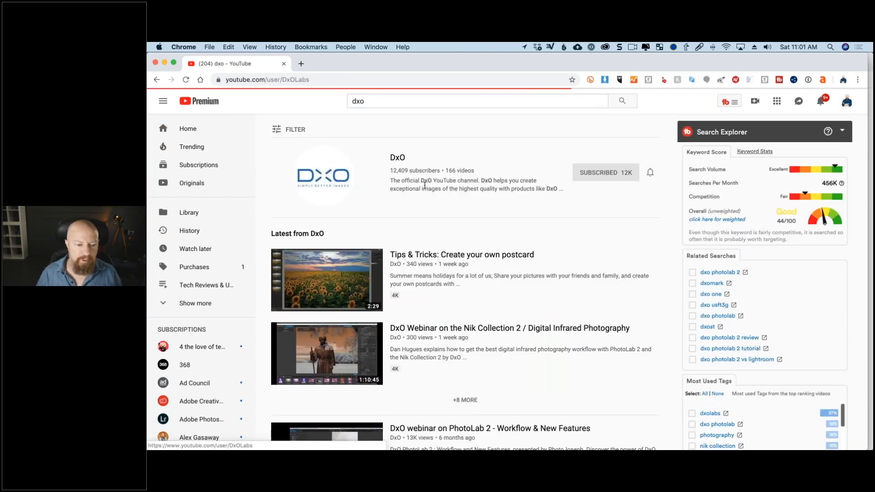
{"action": "left_click", "coordinate": [342, 268]}
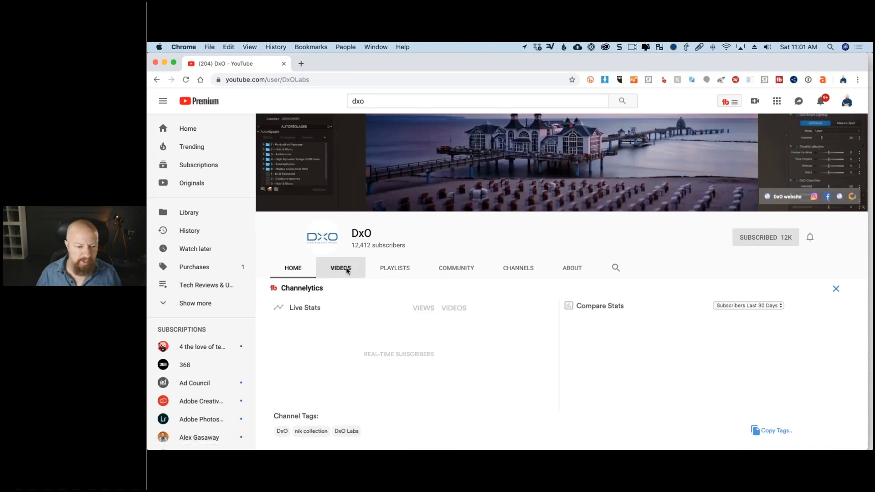
{"action": "scroll", "coordinate": [448, 249], "scroll_direction": "down", "scroll_amount": 3}
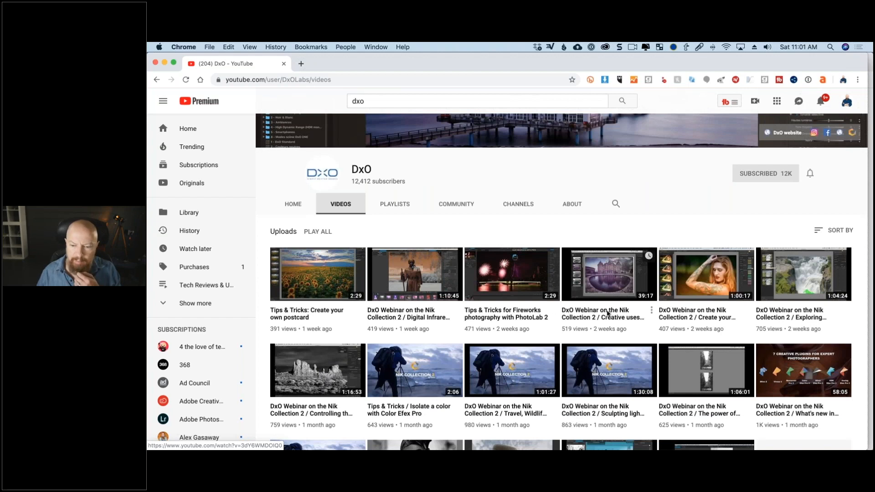
{"action": "scroll", "coordinate": [601, 314], "scroll_direction": "down", "scroll_amount": 2}
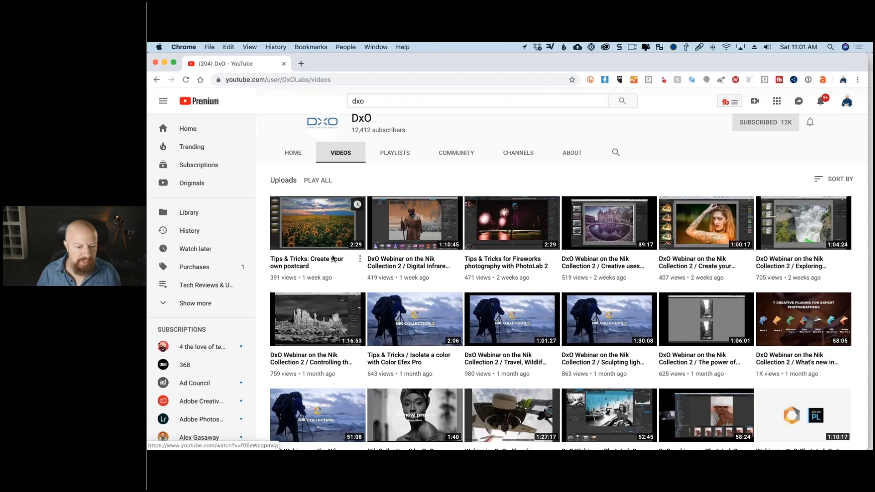
{"action": "scroll", "coordinate": [332, 259], "scroll_direction": "up", "scroll_amount": 1}
{"action": "scroll", "coordinate": [332, 258], "scroll_direction": "up", "scroll_amount": 1}
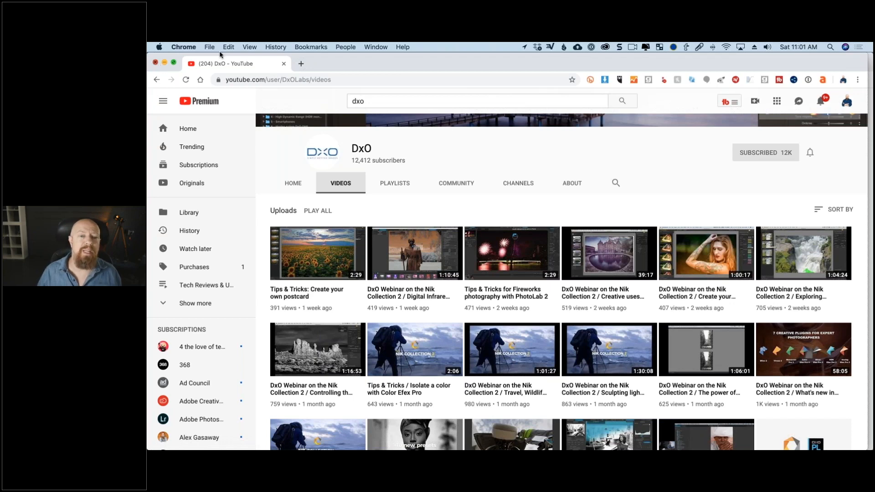
- Close the DxO YouTube window and the GoToWebinar Video Library window
{"action": "left_click", "coordinate": [155, 62]}
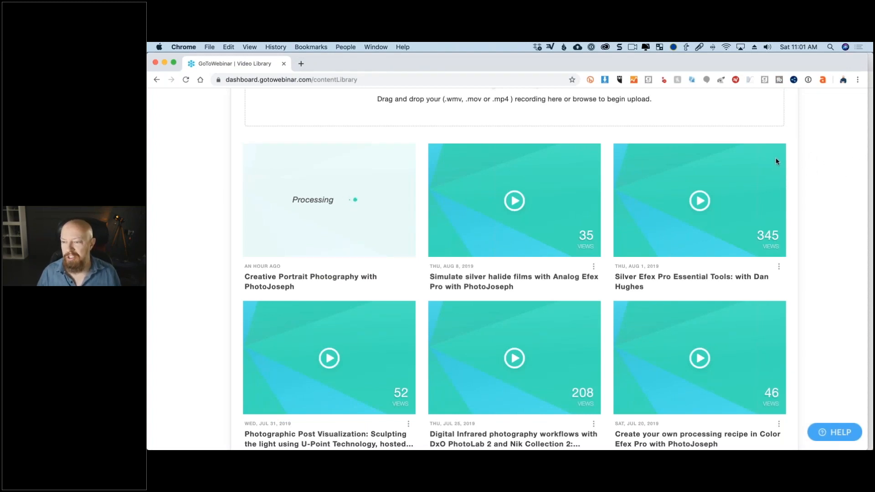
{"action": "key", "text": "super+Tab"}
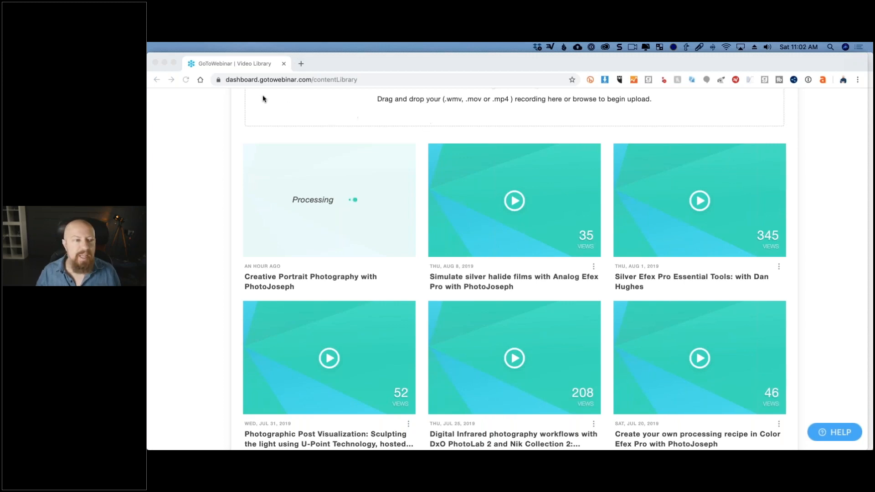
{"action": "left_click", "coordinate": [155, 62]}
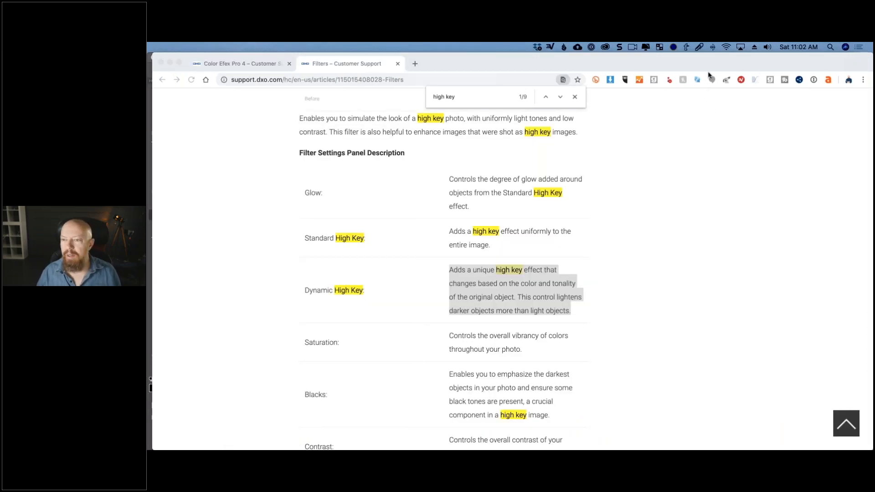